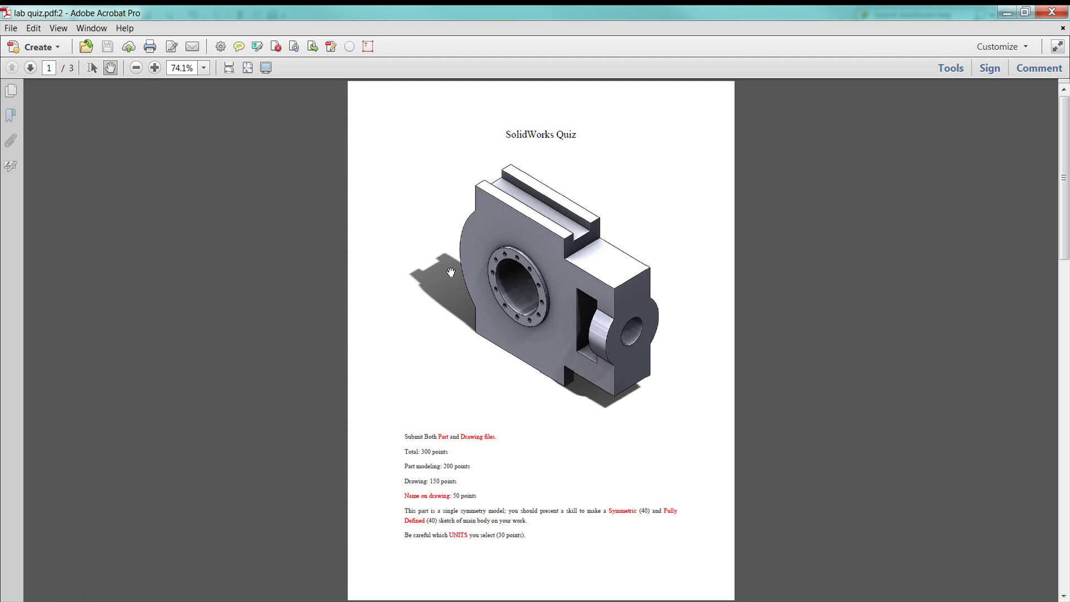
Switch to SolidWorks and create a new part document with its unit system set to MMGS
scroll(481, 300, down, 1)
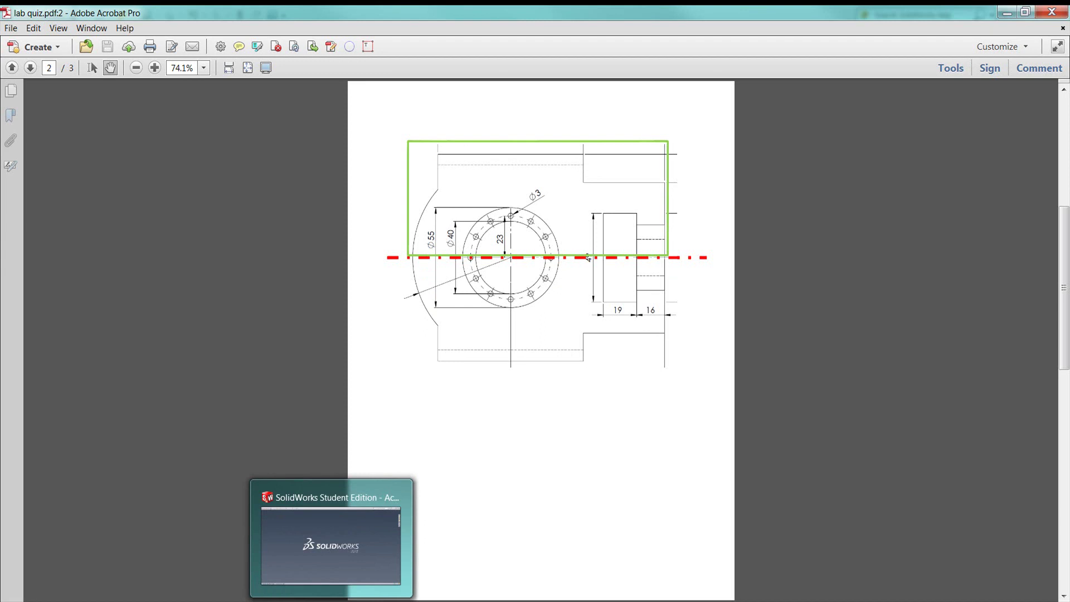
click(323, 526)
click(225, 229)
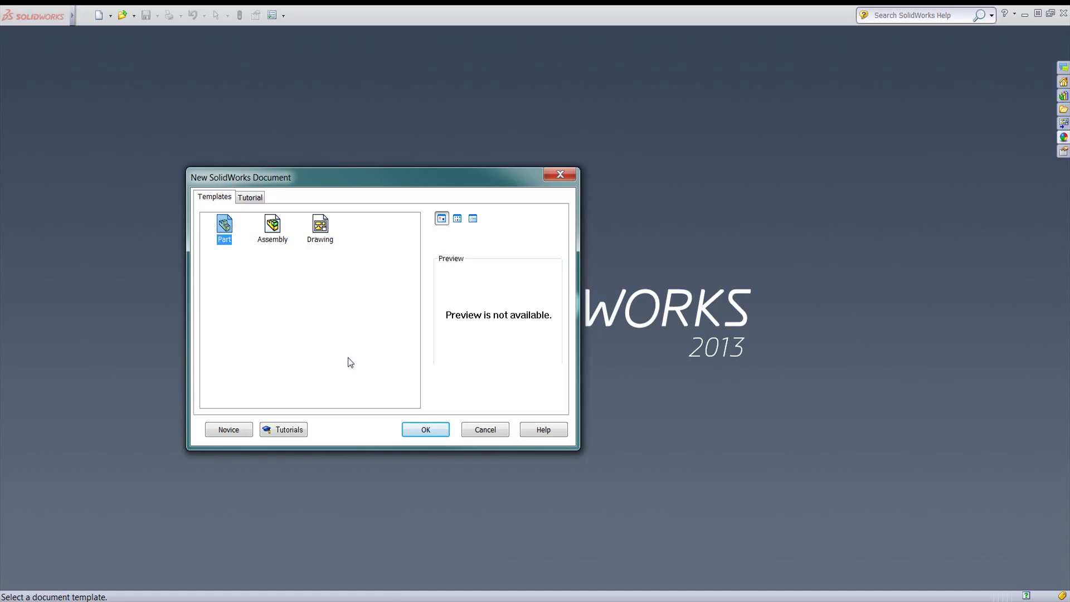
click(427, 430)
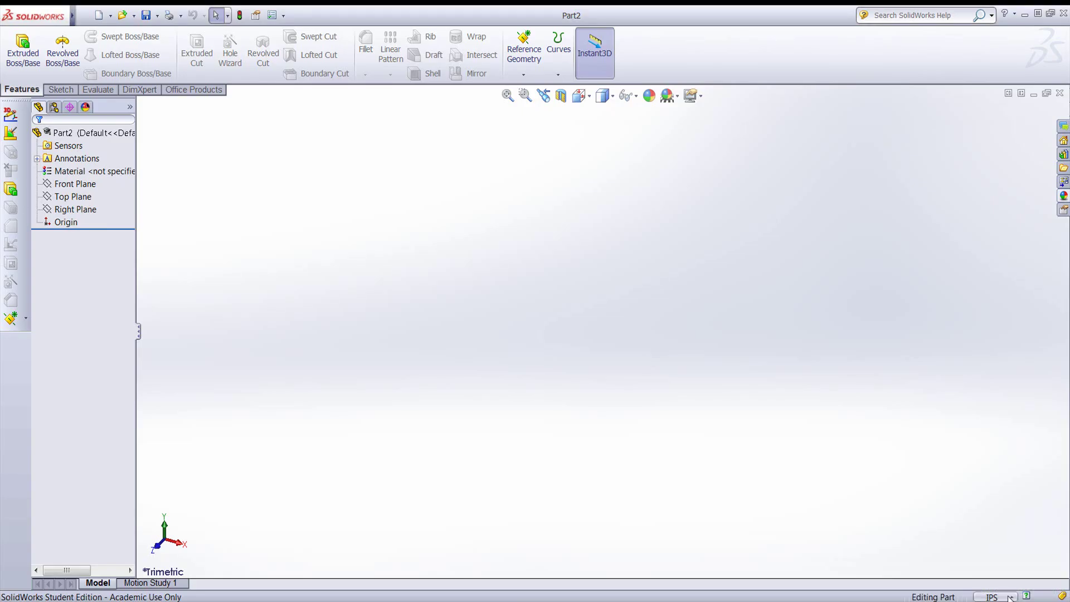
click(1007, 593)
click(956, 550)
Sketch a center rectangle on the Front Plane, centred on the origin and about 82 mm wide by 92 mm high
click(60, 89)
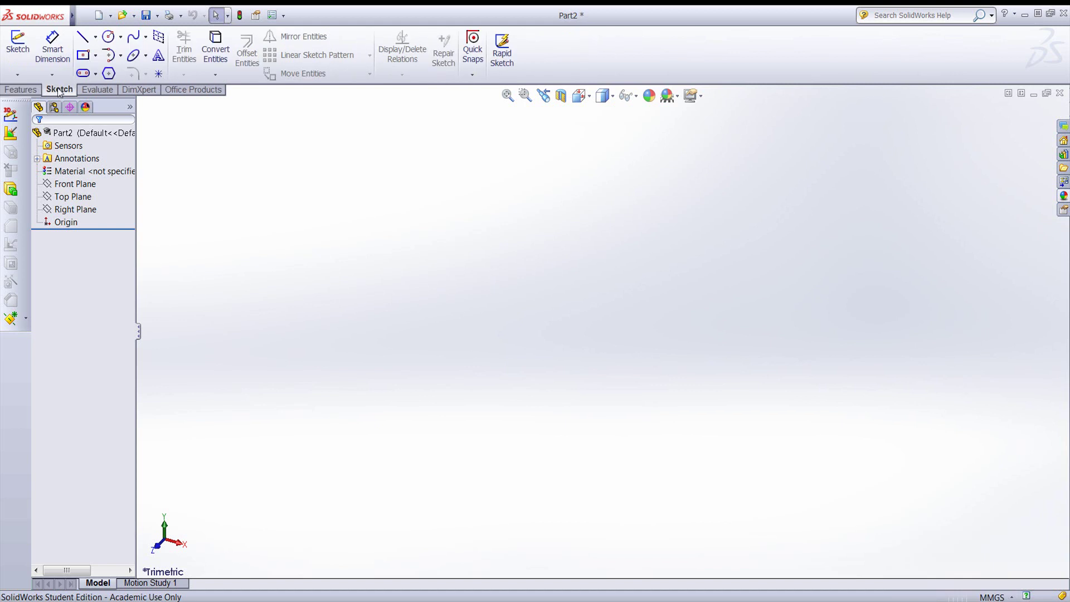
click(18, 44)
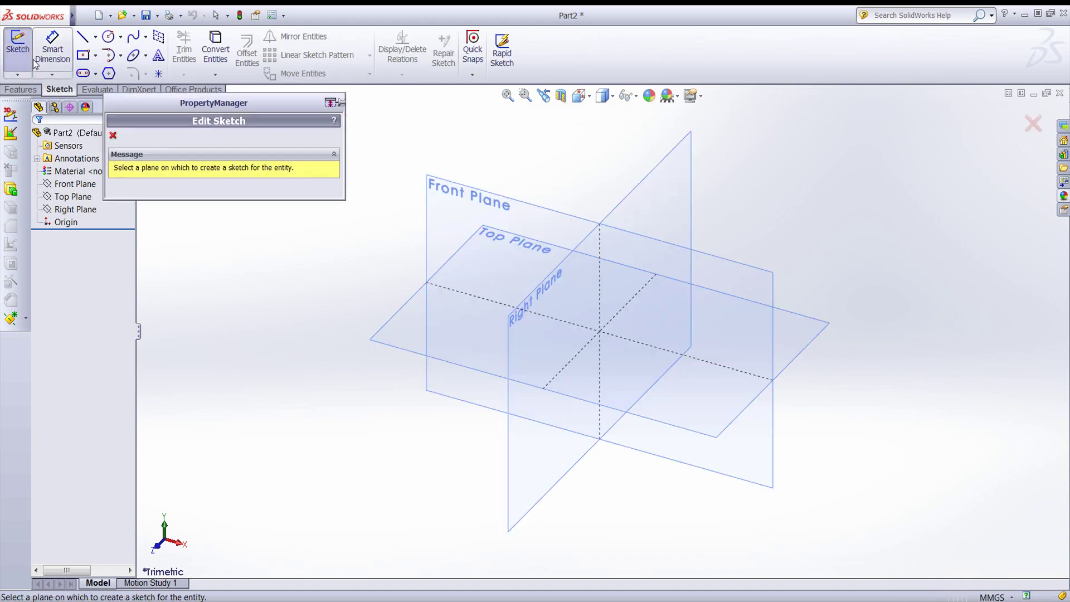
click(547, 209)
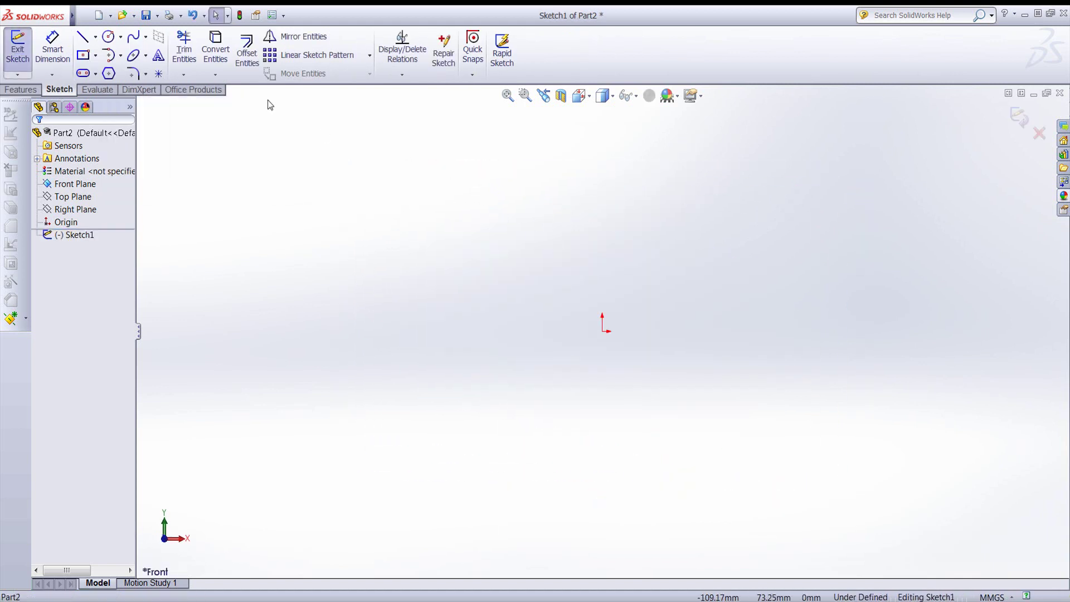
click(85, 57)
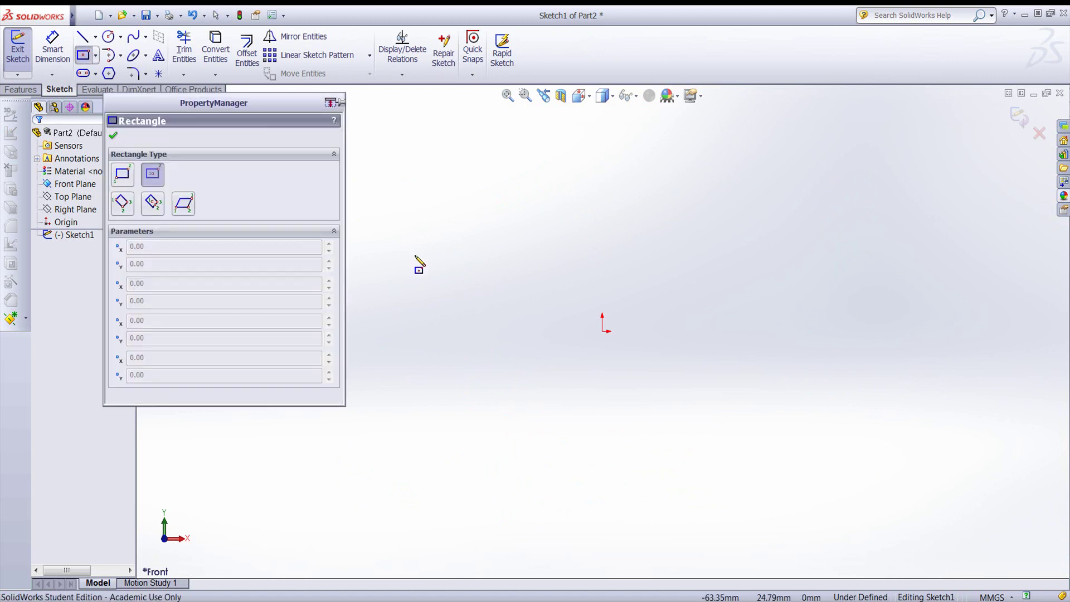
click(603, 331)
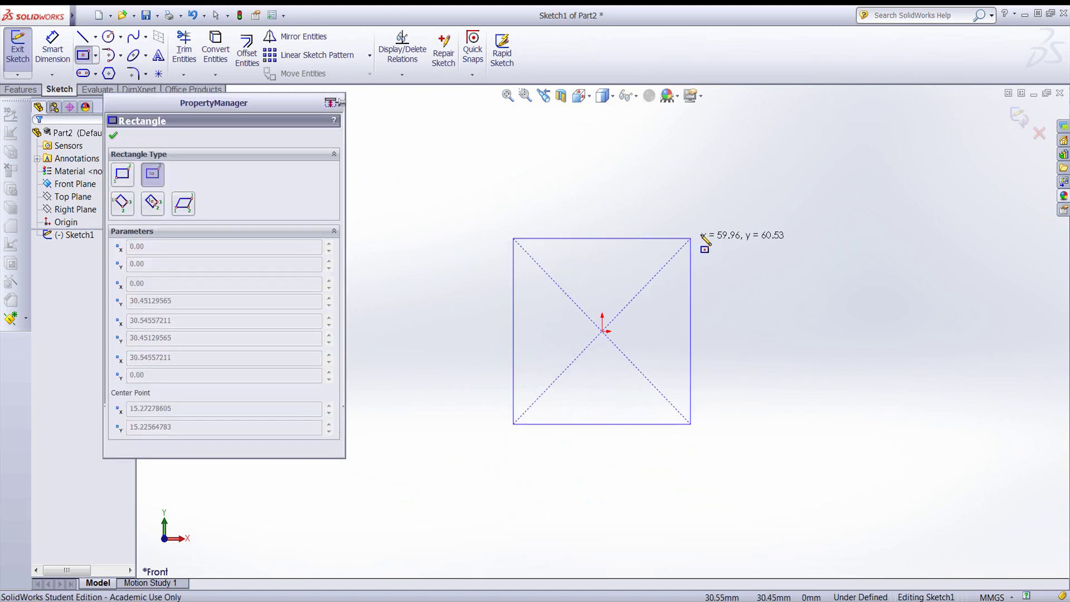
click(723, 190)
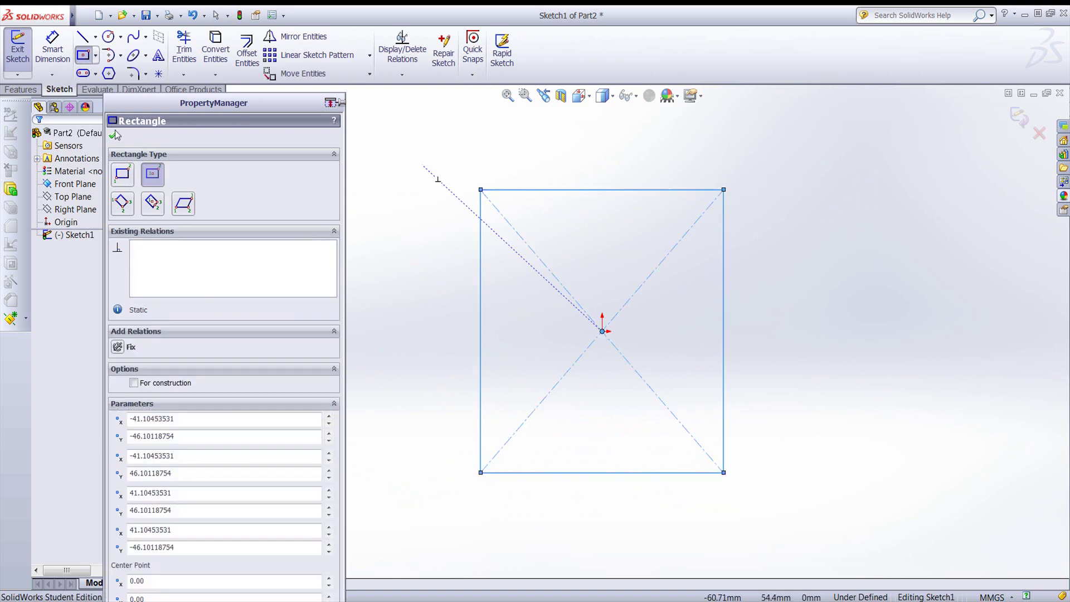
click(115, 136)
Sketch a smaller center rectangle about 44 by 36 mm, its inner corners on the large rectangle's right edge
click(83, 54)
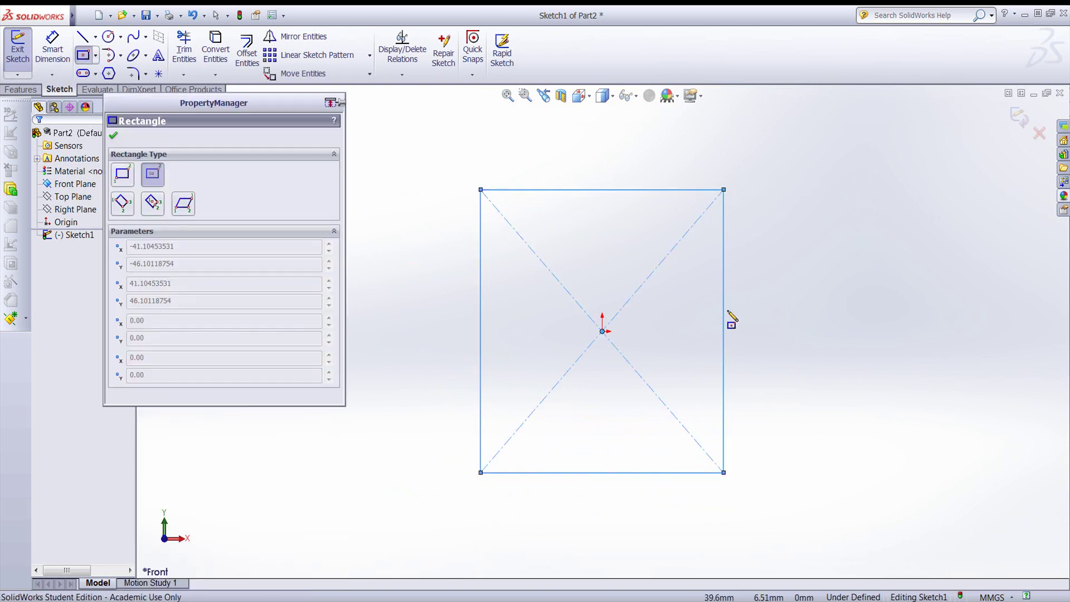
click(789, 315)
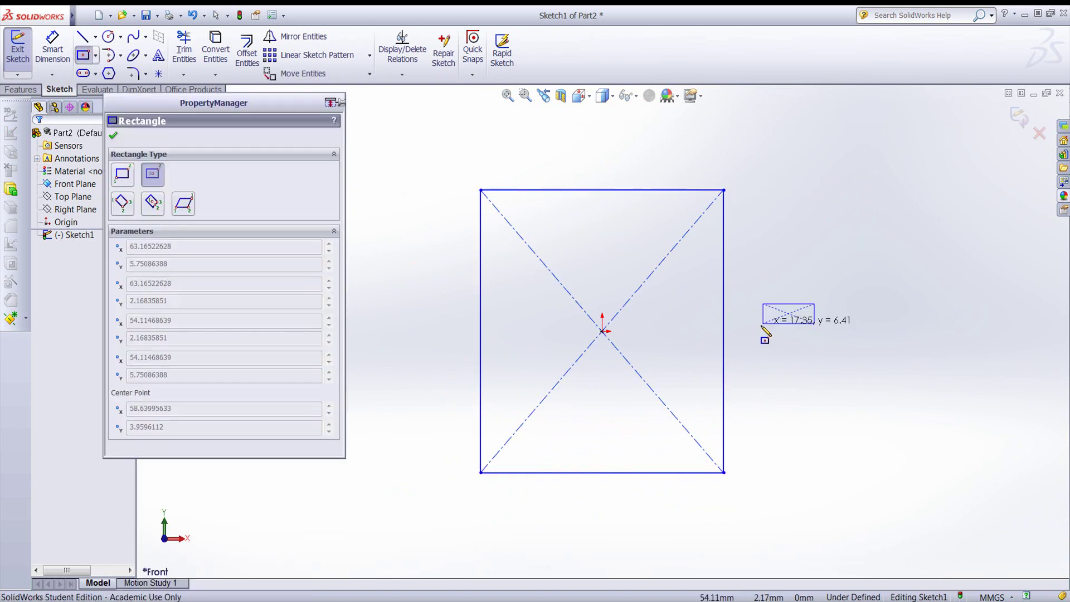
click(725, 369)
key(Escape)
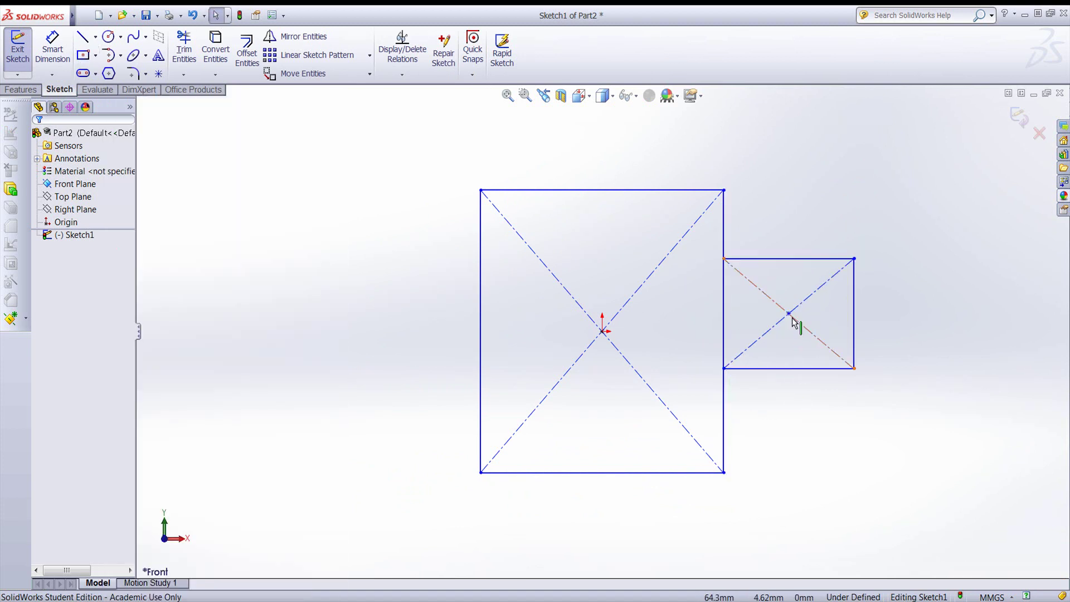
Add a Horizontal relation between the small rectangle's center point and the large rectangle's center point
click(790, 314)
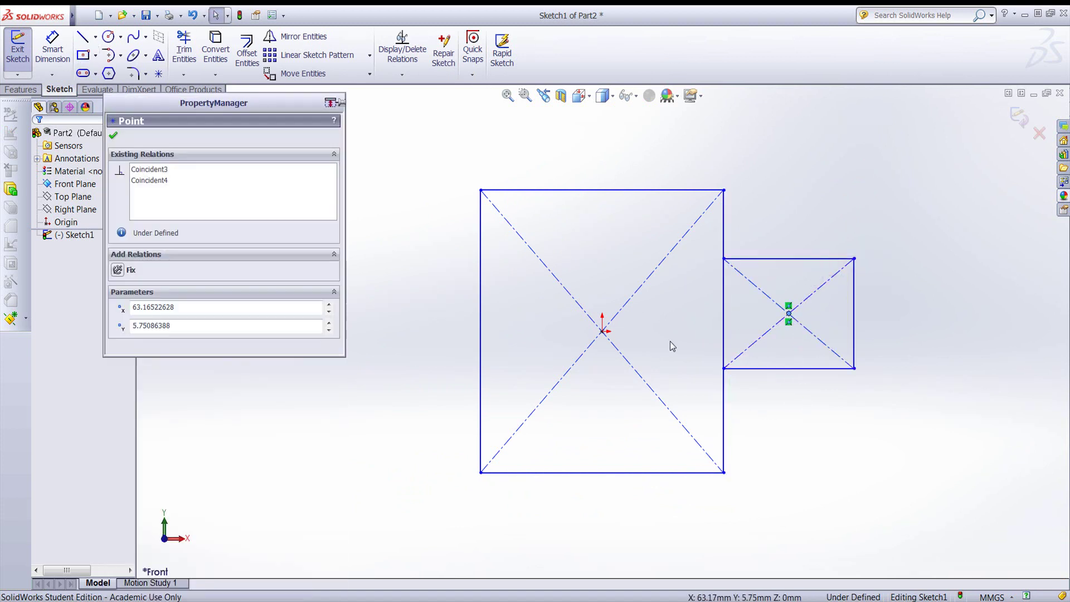
ctrl+click(603, 332)
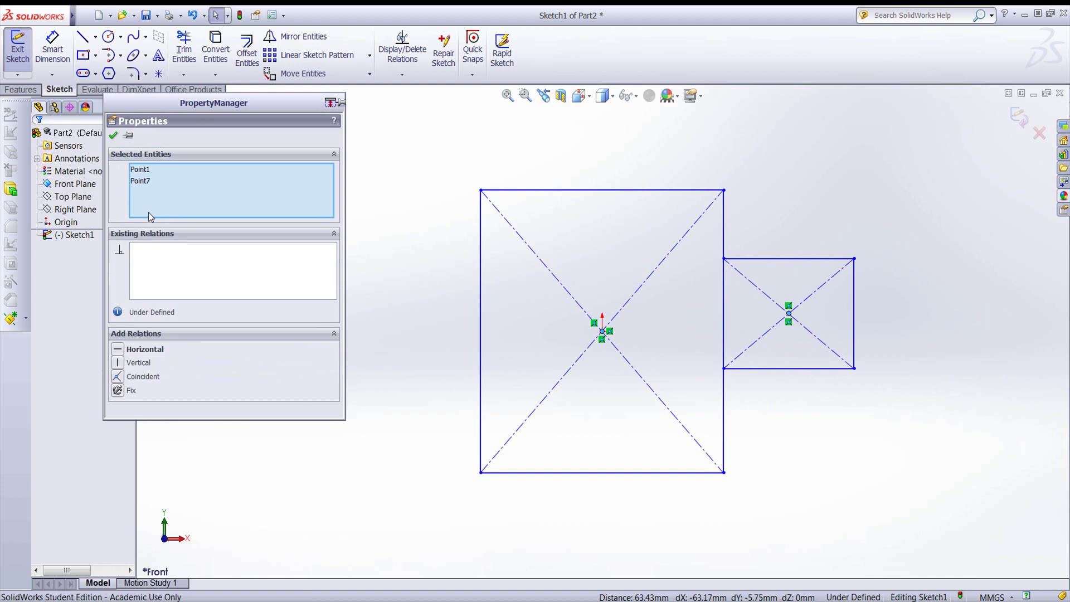
click(124, 349)
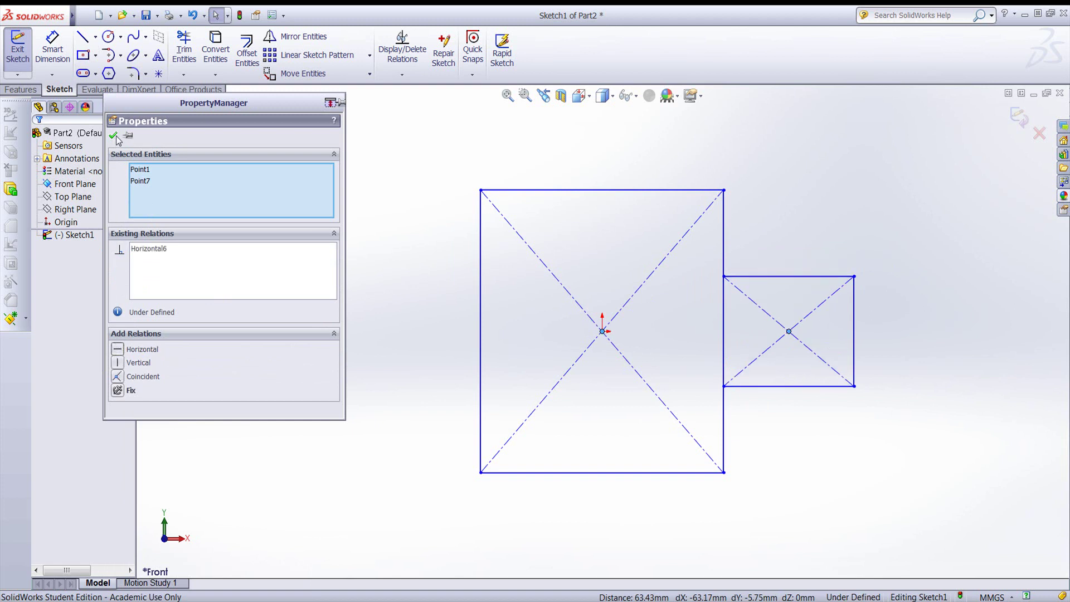
click(113, 135)
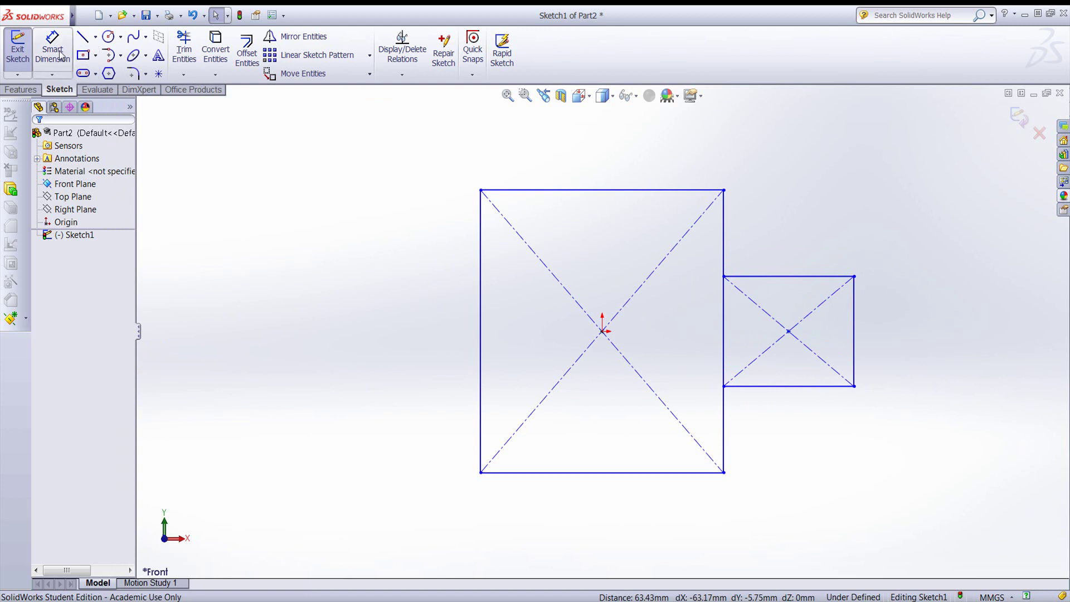
Power trim the line segment shared by the two rectangles so they form one outline
click(184, 49)
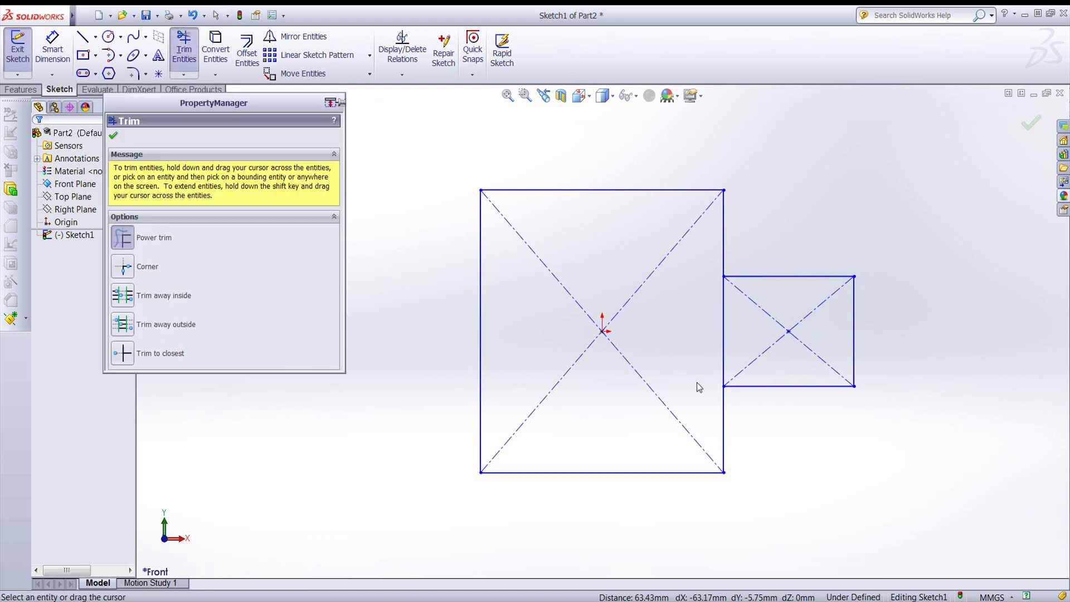
drag(691, 370, 733, 337)
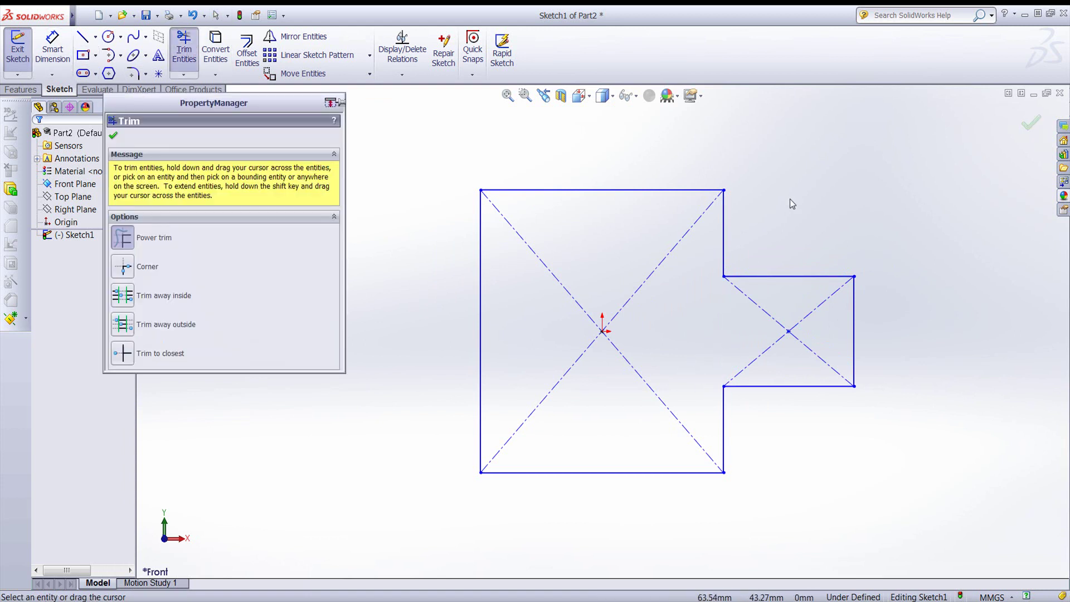
click(113, 135)
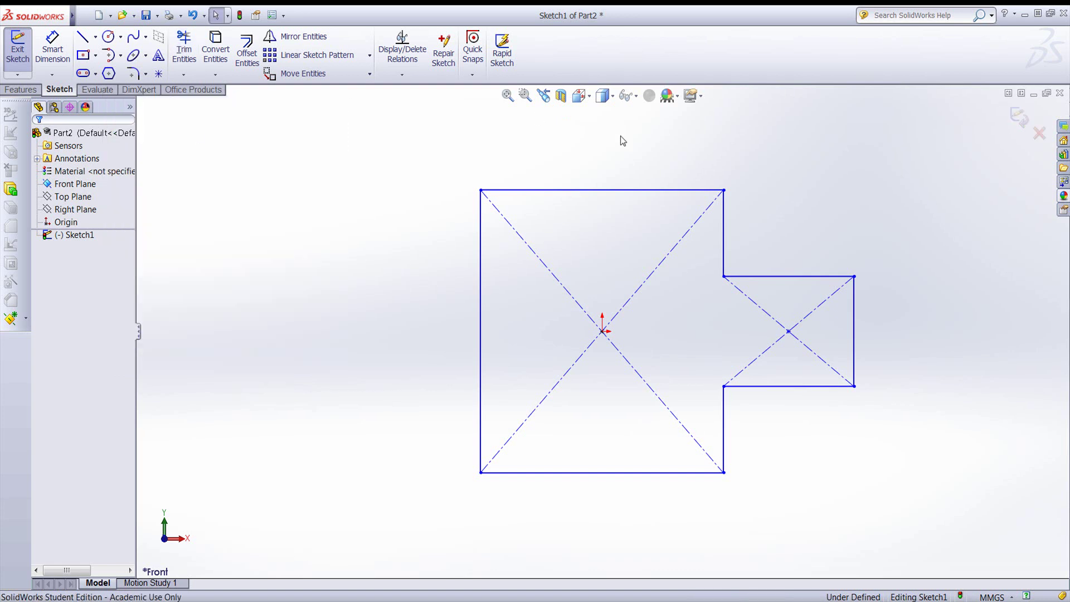
Dimension the large rectangle's width along its upper edge as 83 mm
click(58, 51)
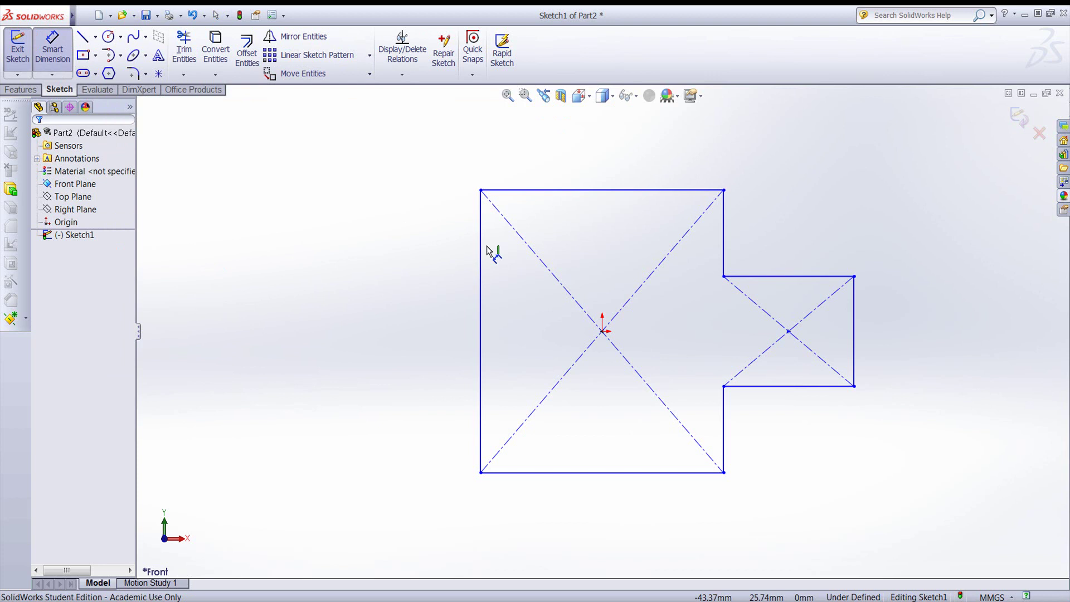
click(546, 197)
click(591, 160)
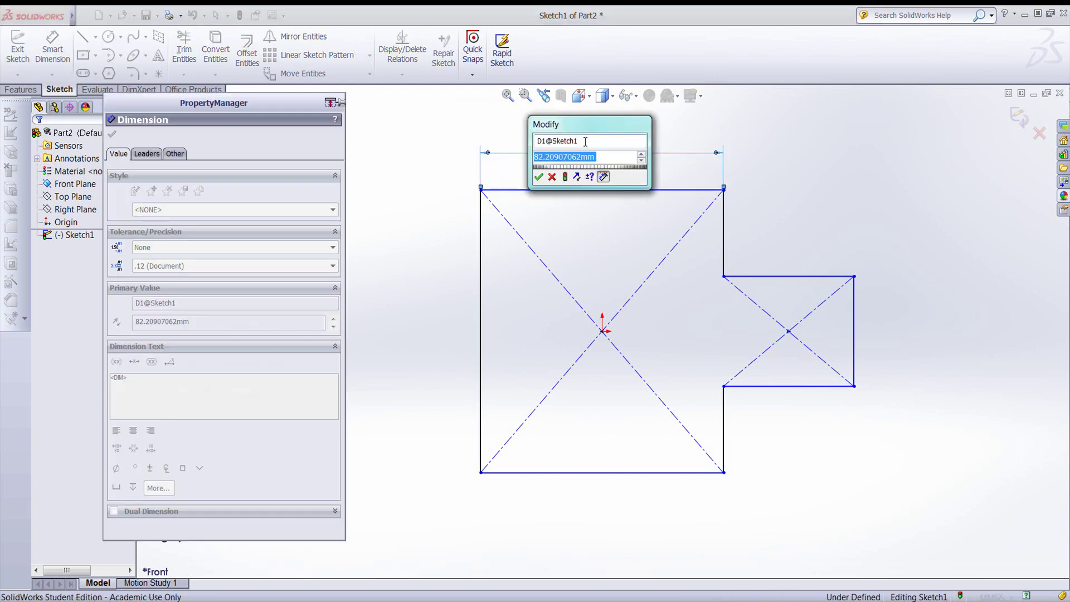
text(83)
key(Return)
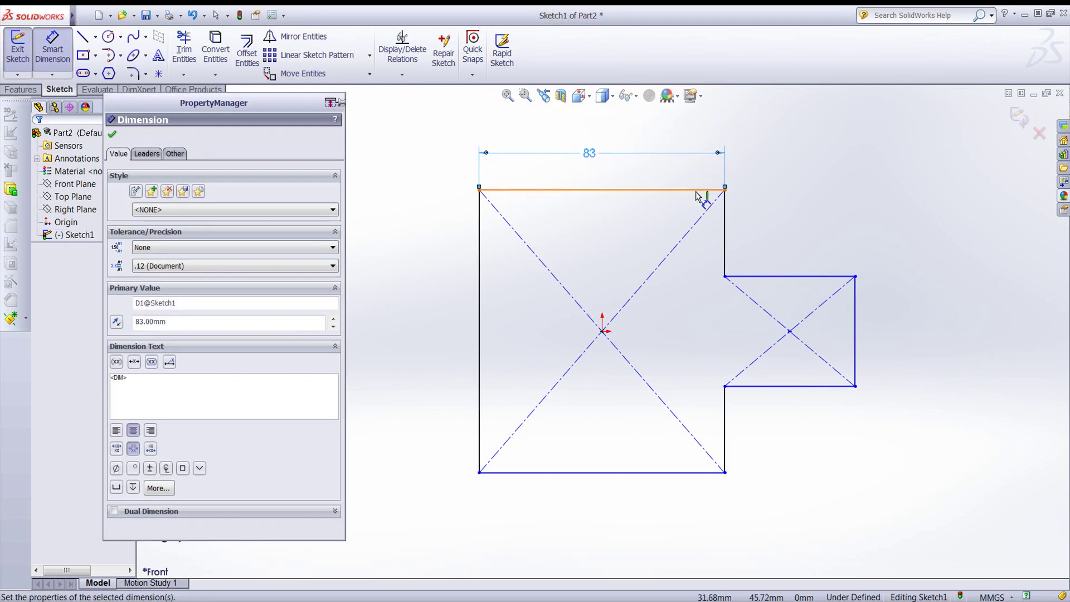
Dimension the large rectangle's height between its upper and lower edges as 57*2 mm, placing the dimension right of the outline
click(665, 191)
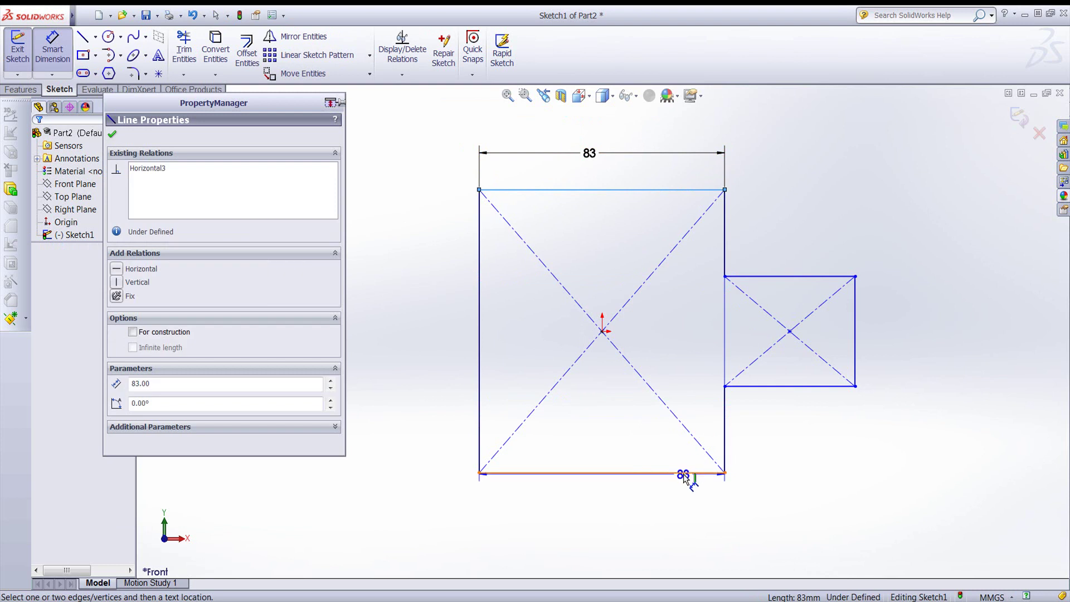
click(687, 473)
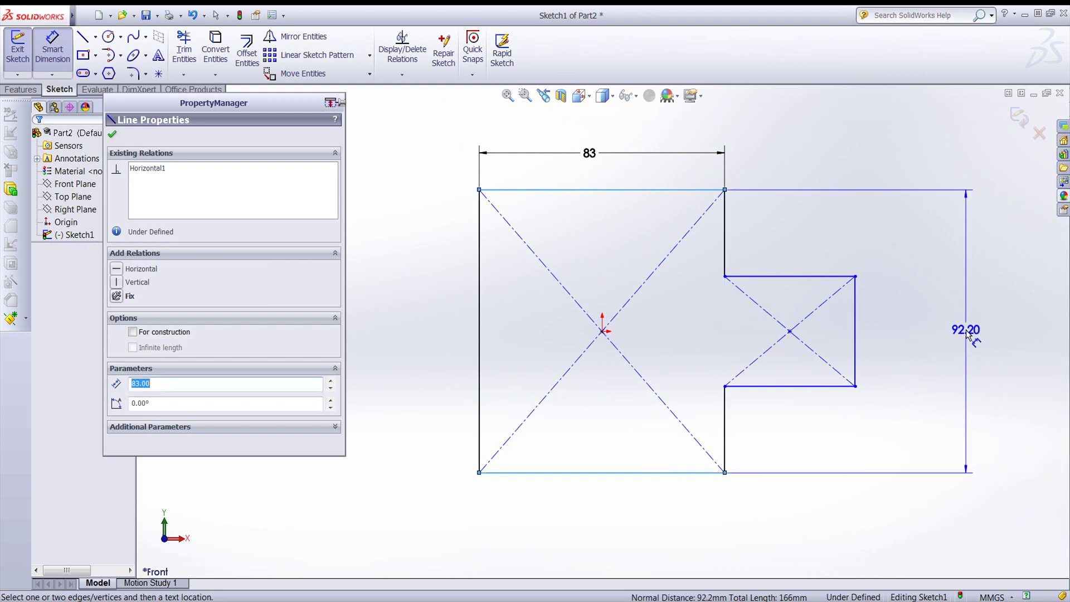
click(967, 333)
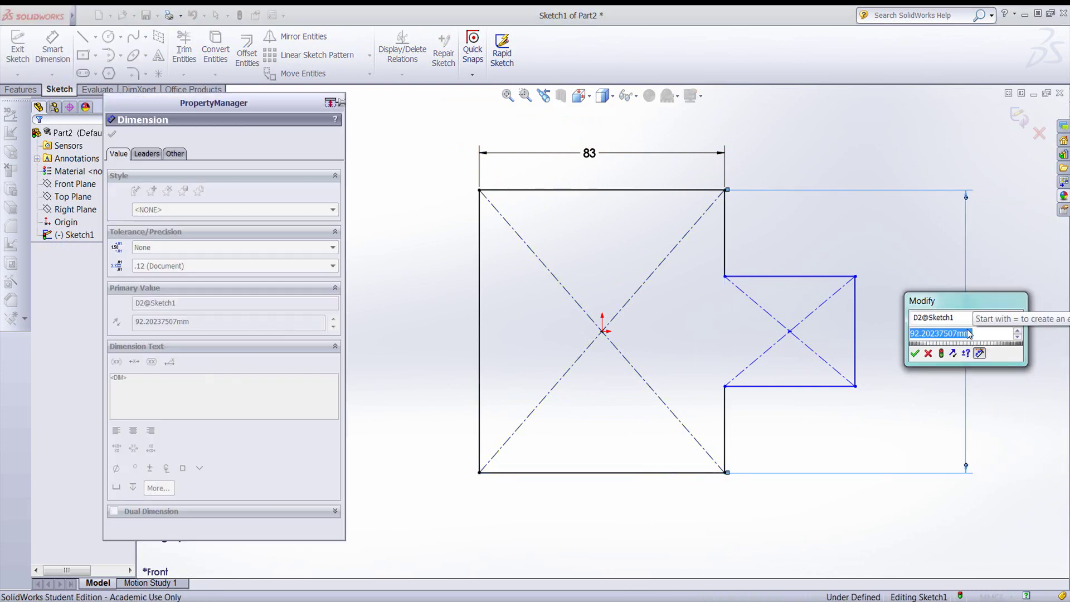
text(57)
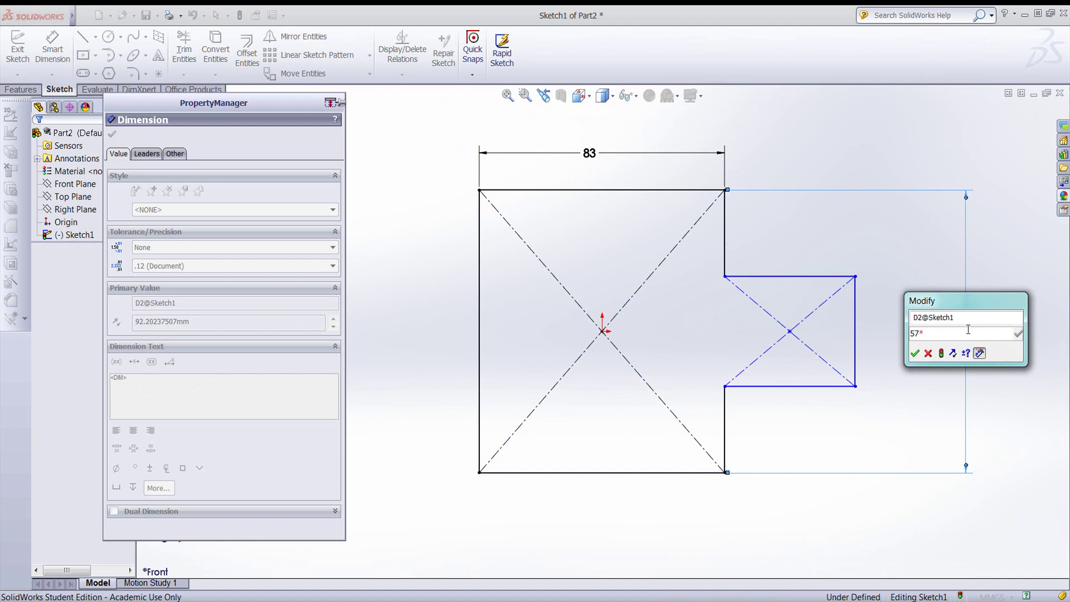
text(*2)
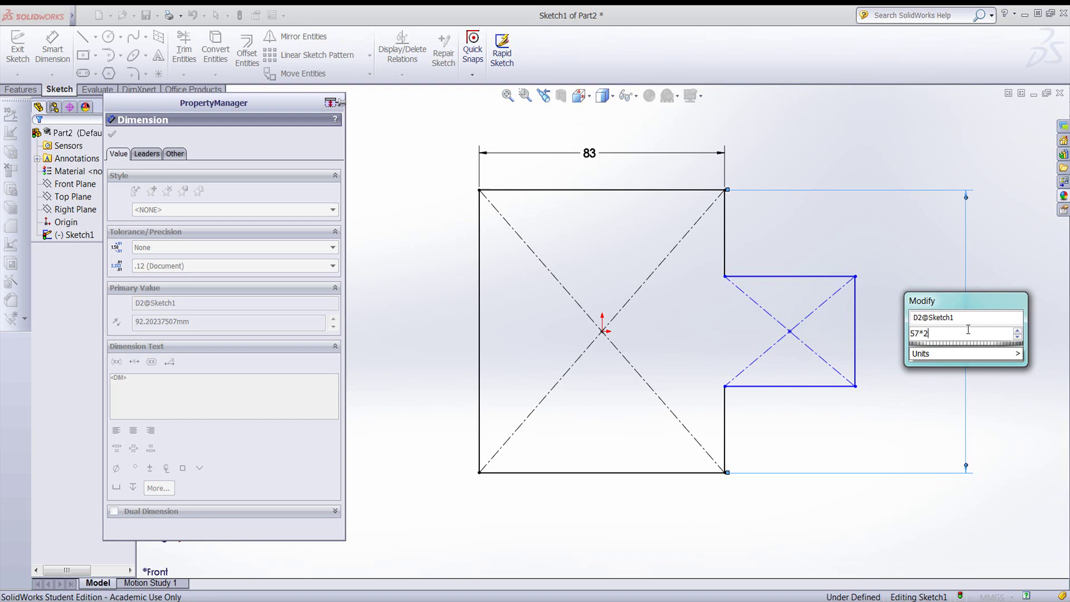
key(Return)
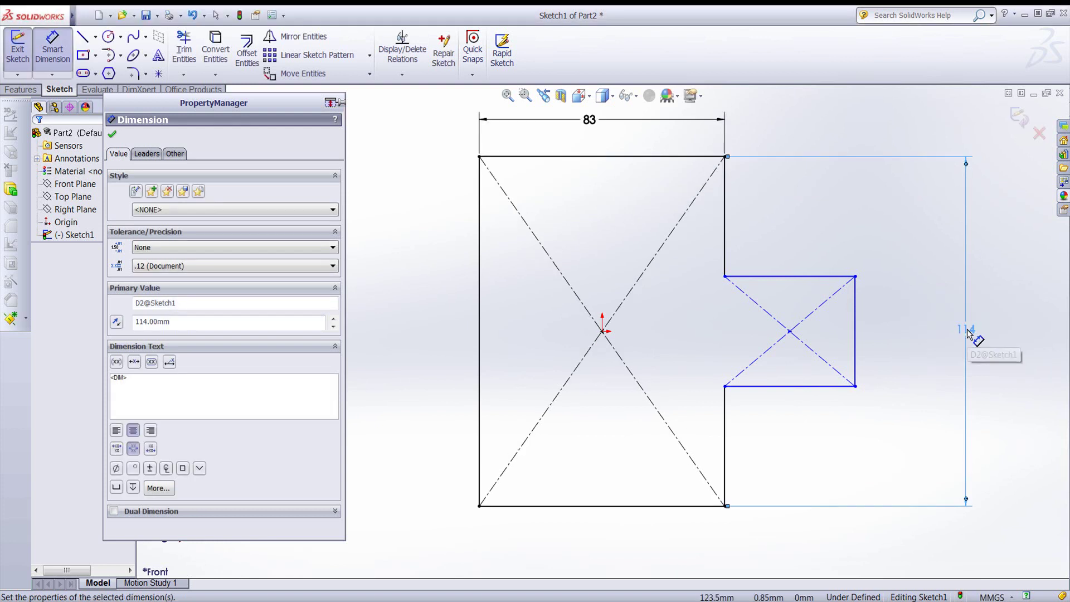
Dimension the height of the small rectangle's outer vertical edge as 41.5*2 mm
click(858, 330)
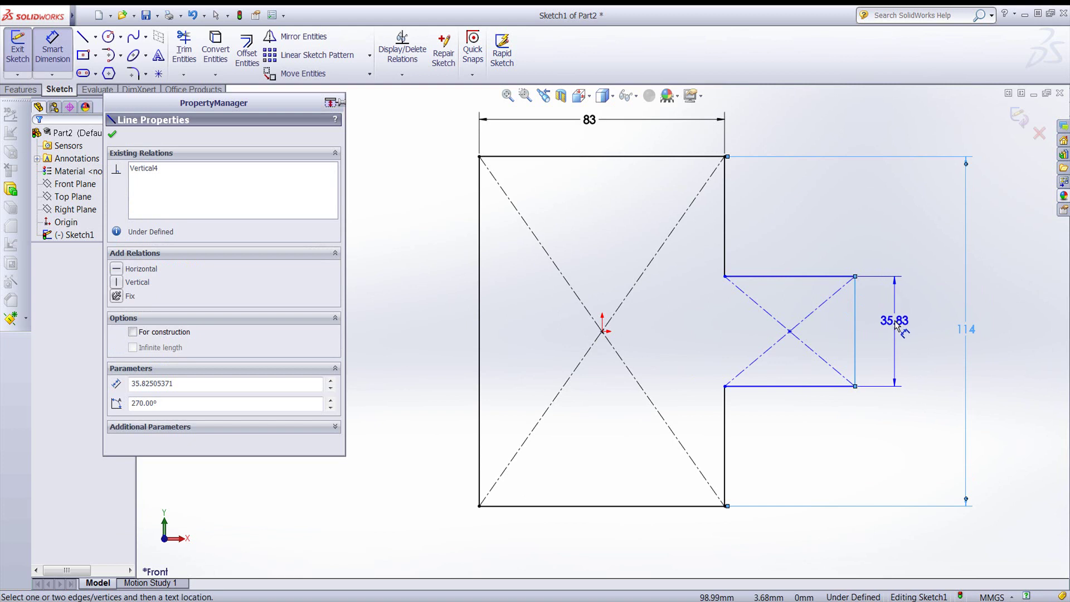
click(896, 325)
text(41)
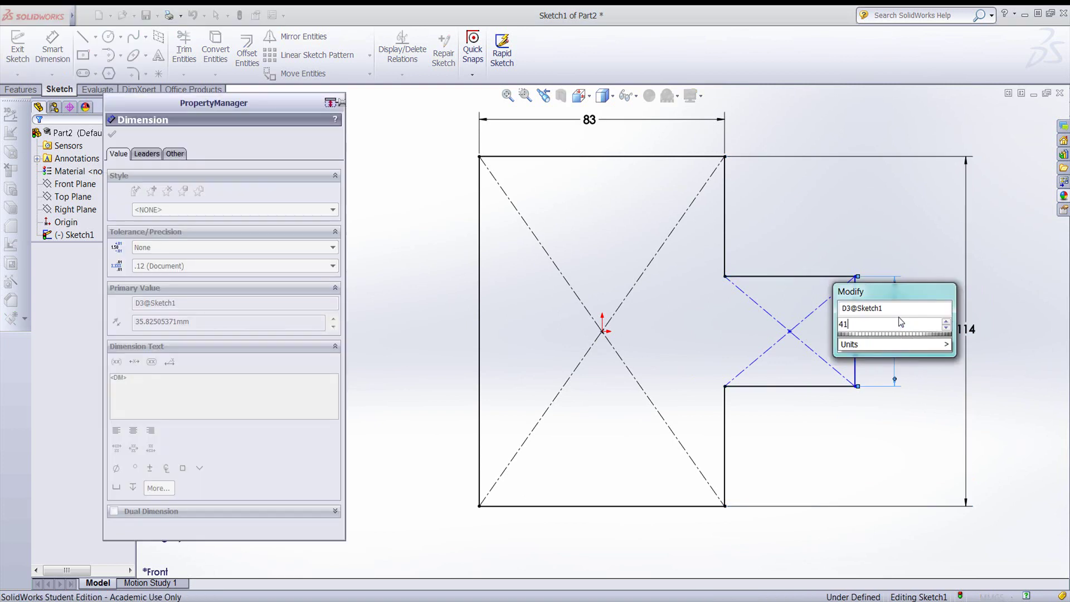
text(.5*)
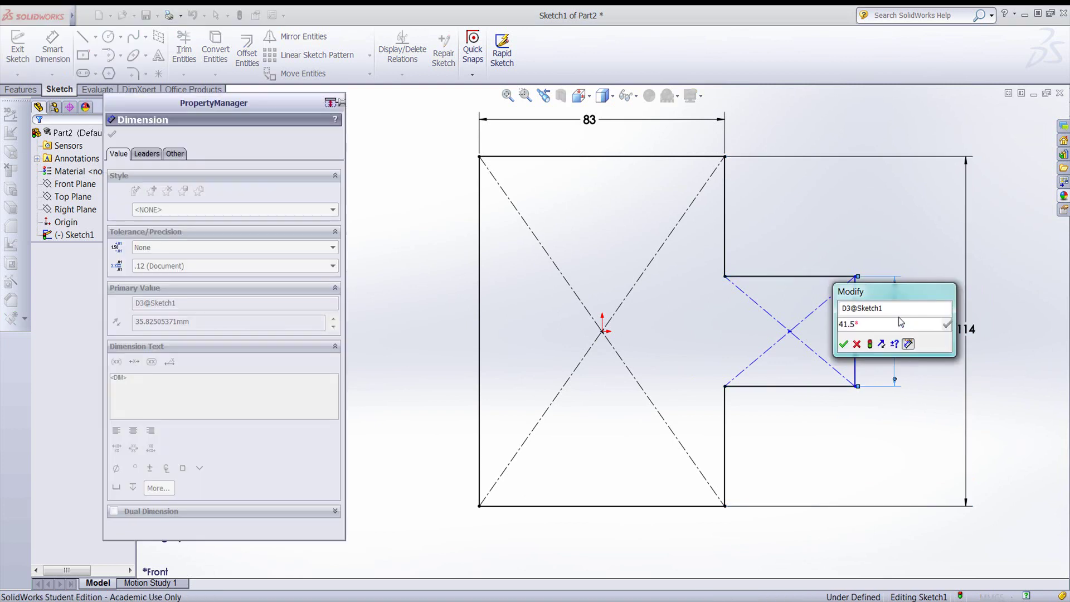
text(2)
key(Return)
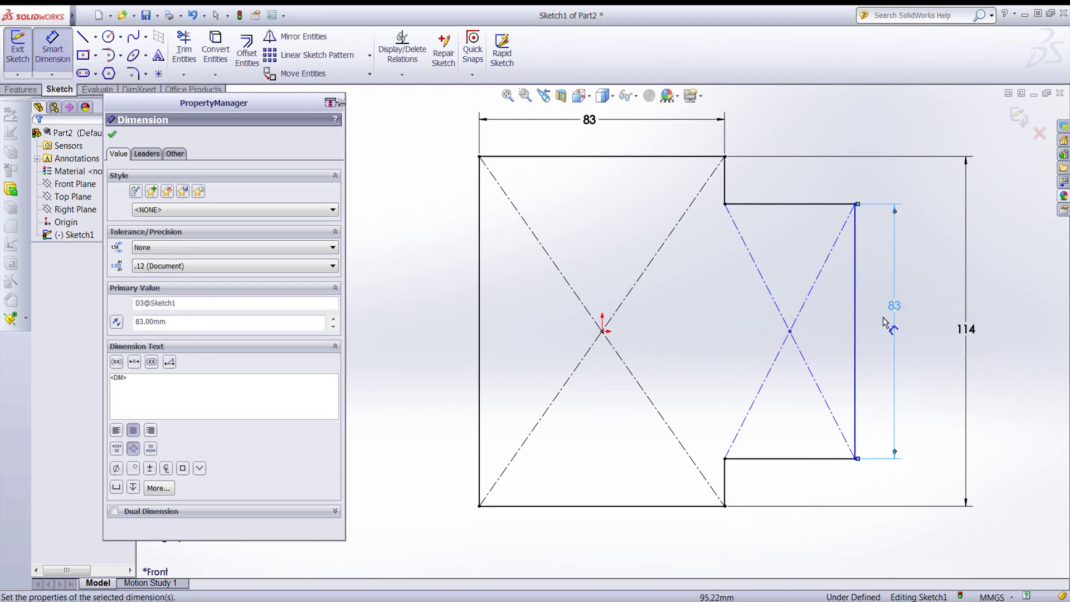
Dimension the small rectangle's width along its upper edge as 46.5 mm and close the sketch
click(801, 214)
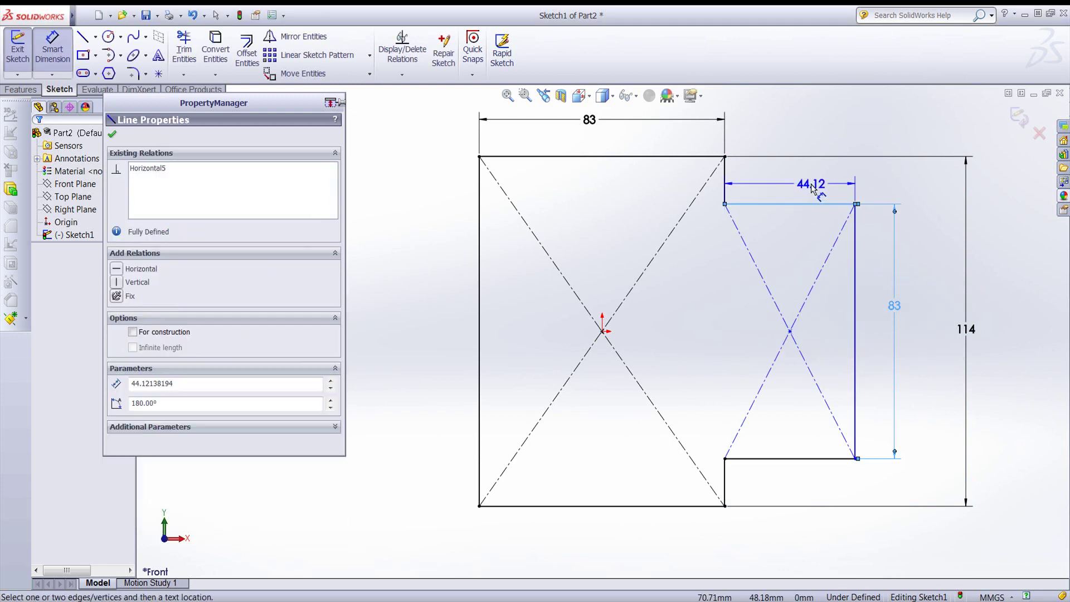
click(811, 181)
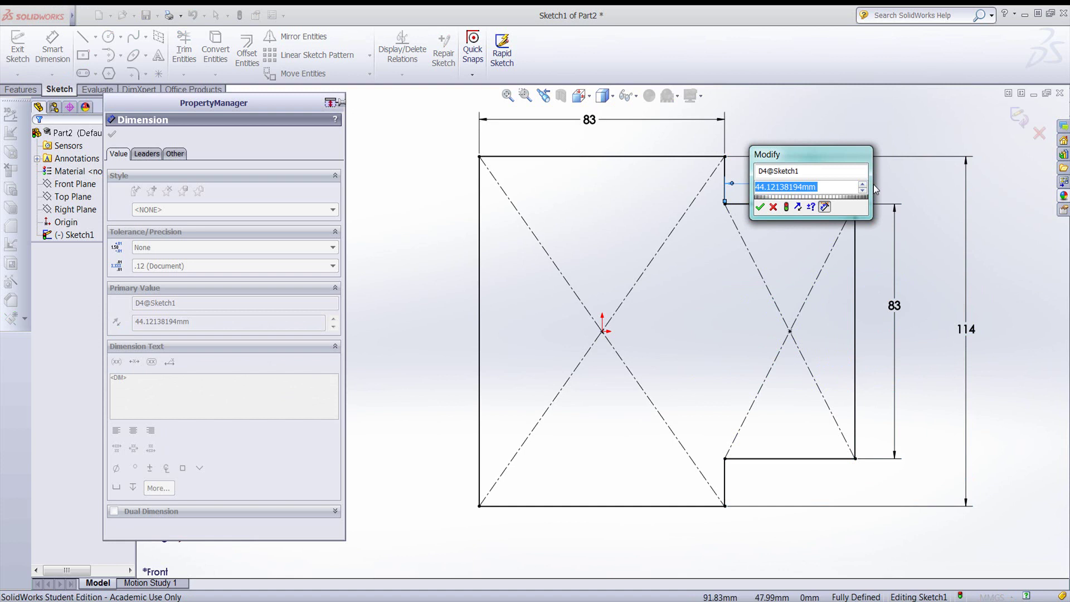
text(46.5)
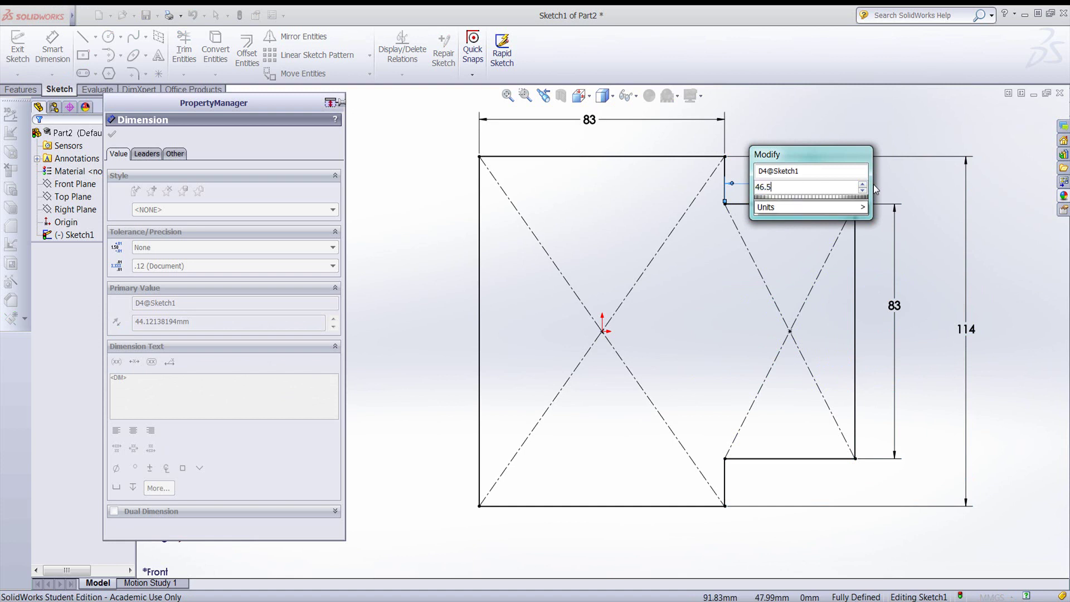
key(Return)
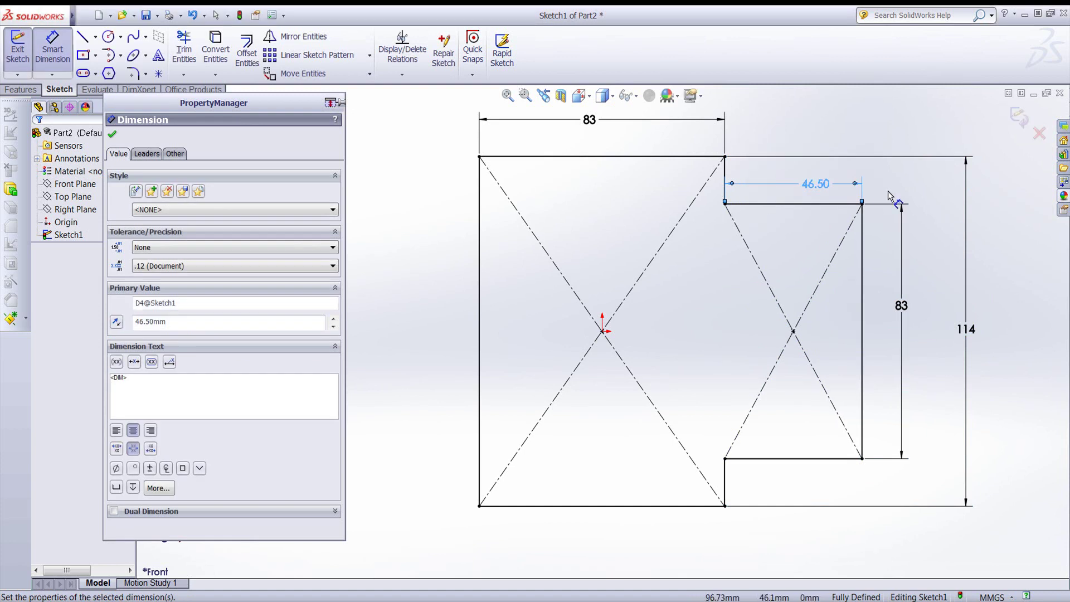
click(1016, 119)
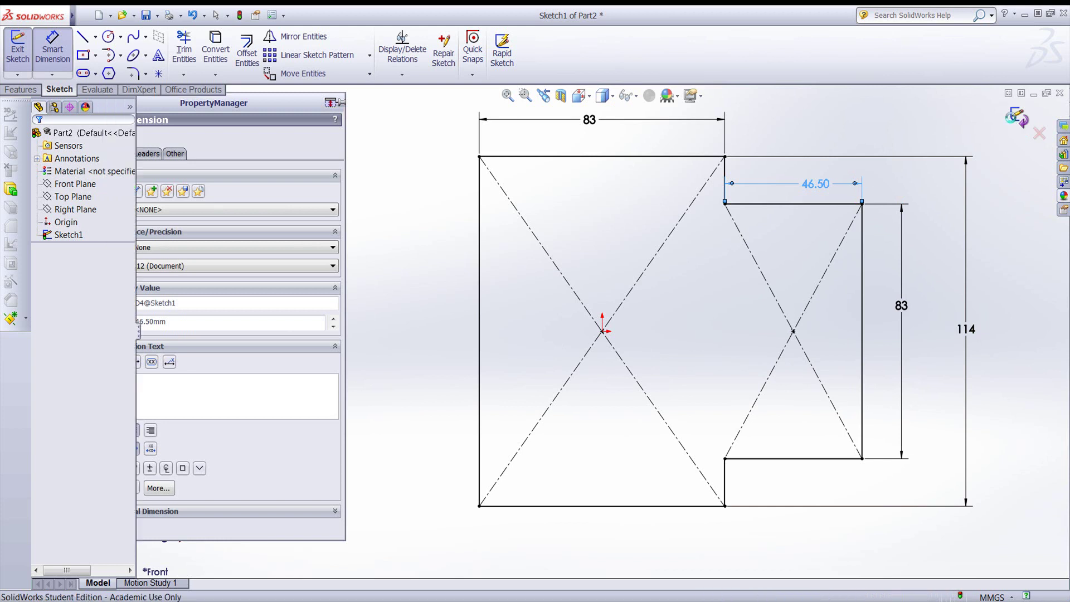
Extrude the body sketch as a boss with the Mid Plane end condition and a depth of 33 mm
click(29, 90)
click(25, 56)
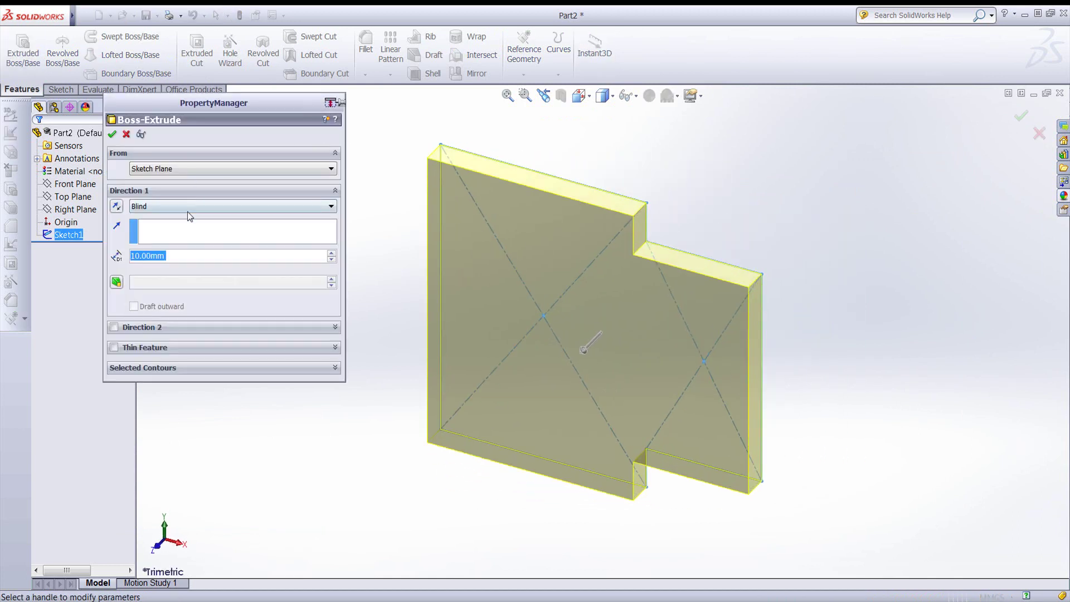
click(183, 208)
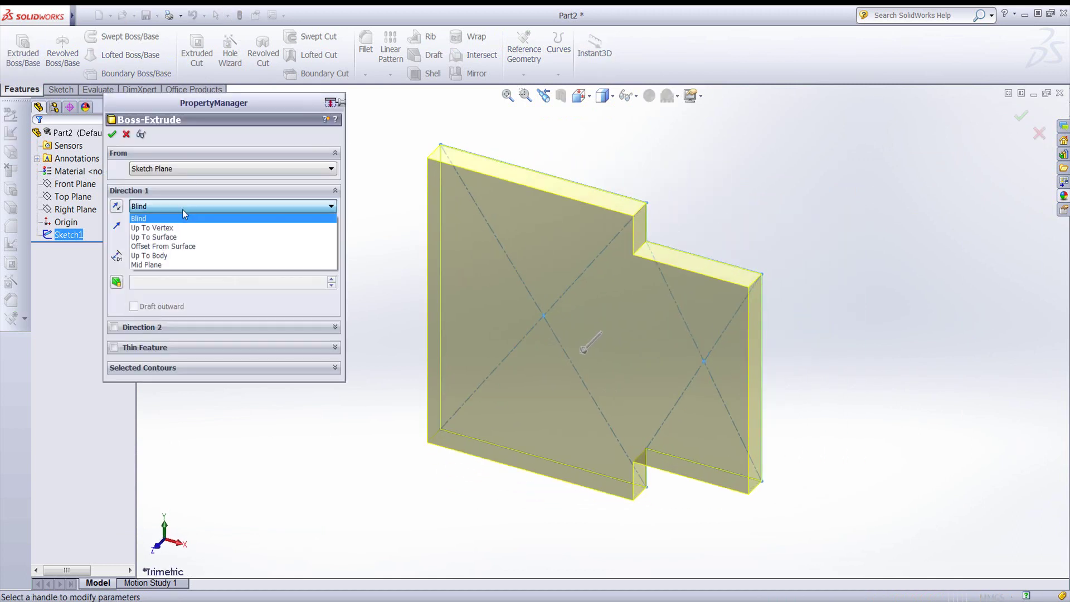
click(169, 266)
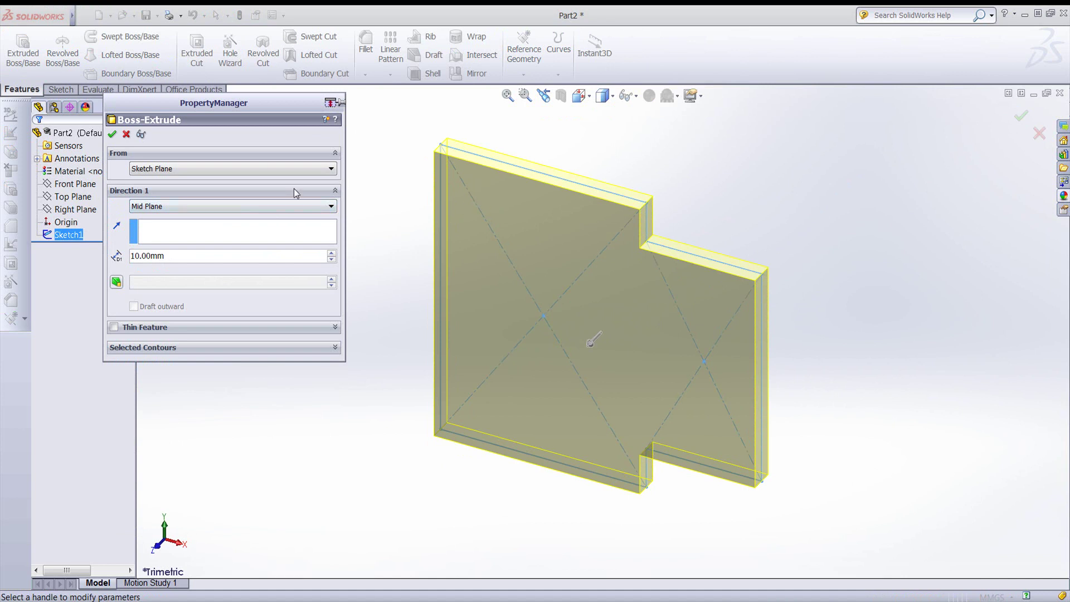
drag(169, 255, 135, 255)
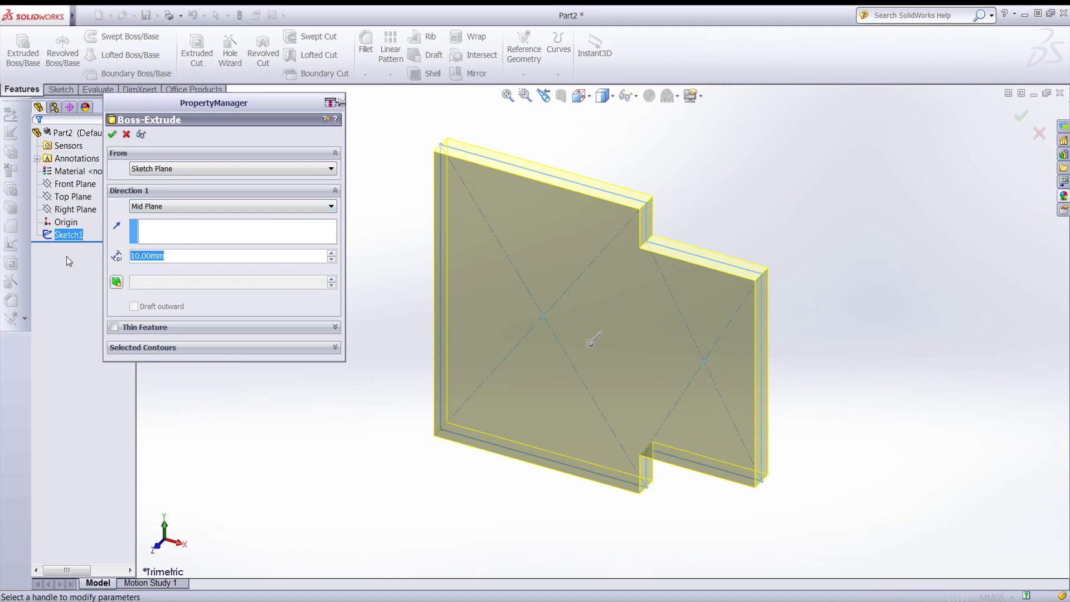
text(33)
key(Return)
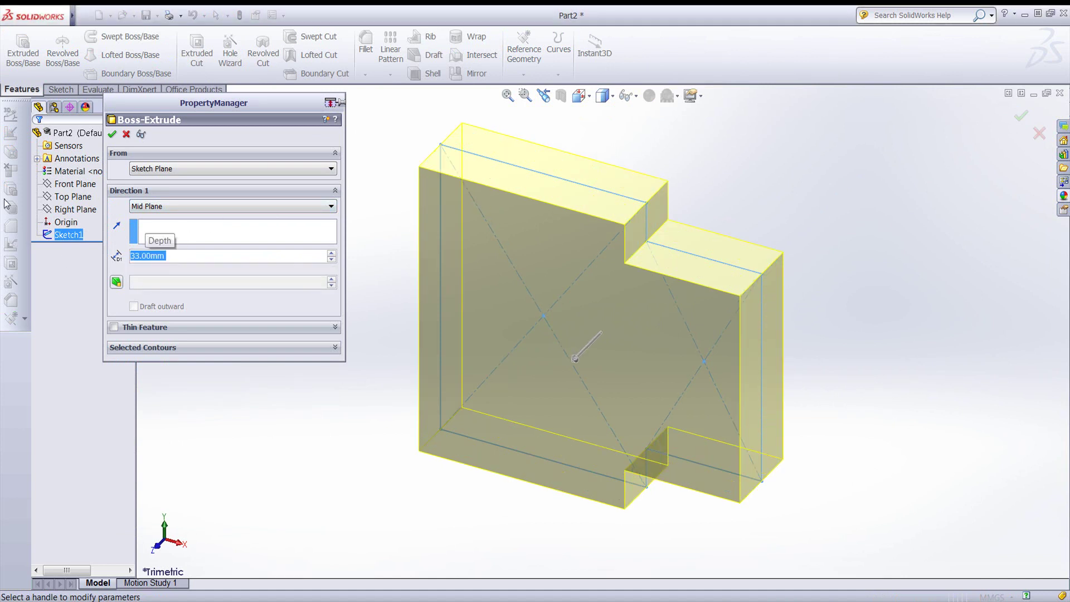
click(112, 134)
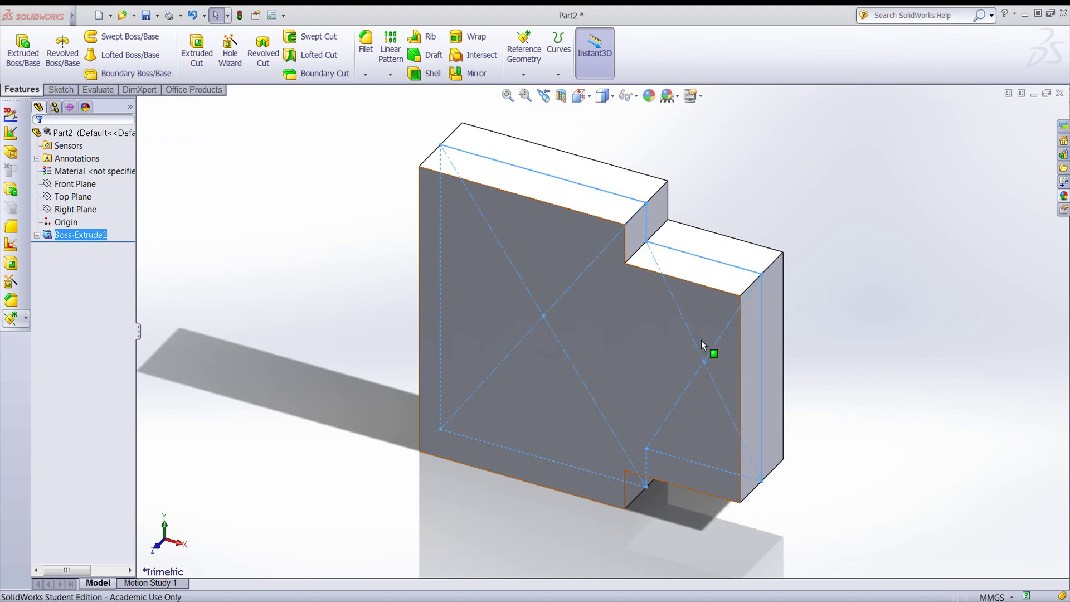
Sketch a center rectangle about 18 by 36 mm on the body's front face, in the middle of the narrower section
click(60, 90)
click(23, 53)
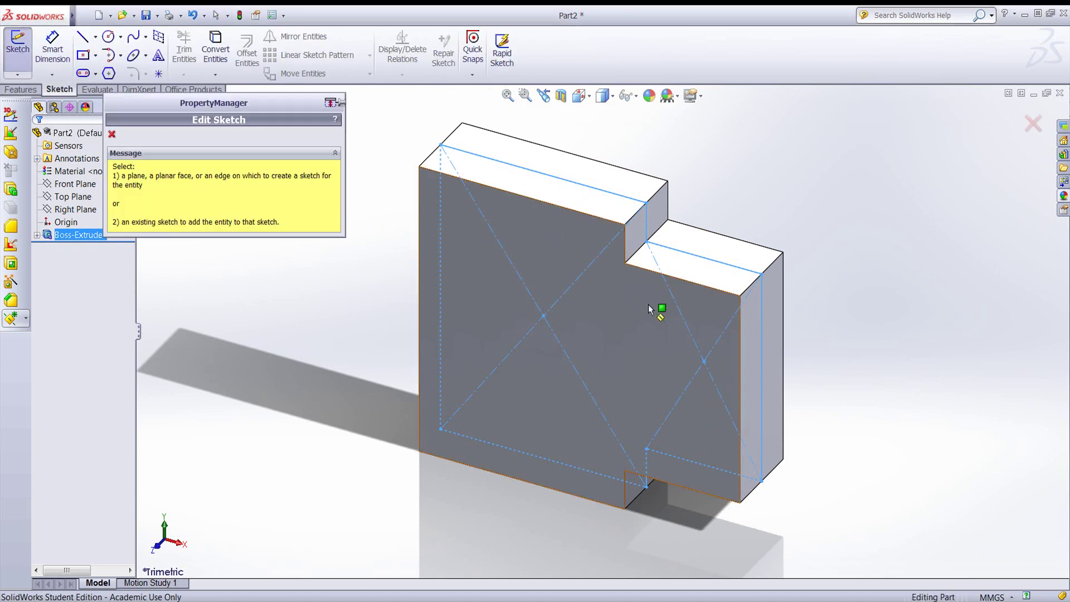
click(692, 312)
key(space)
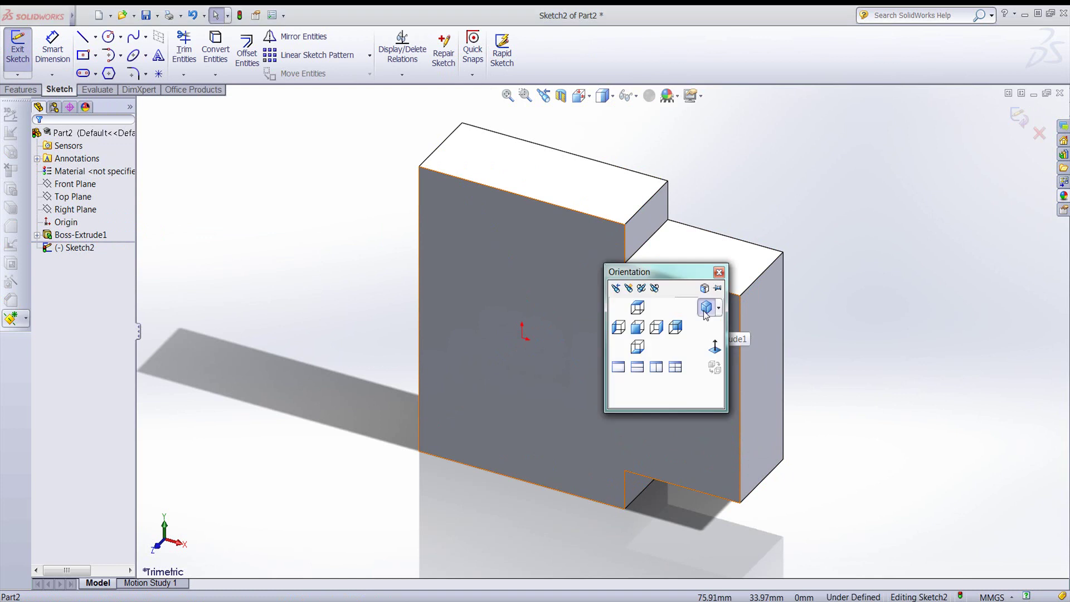
click(716, 347)
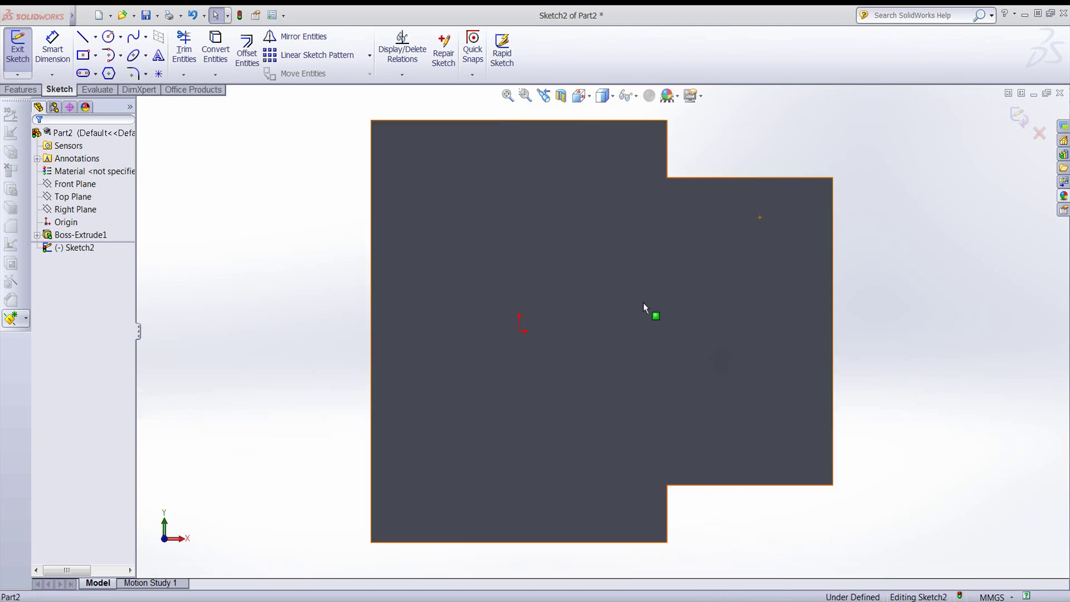
click(83, 54)
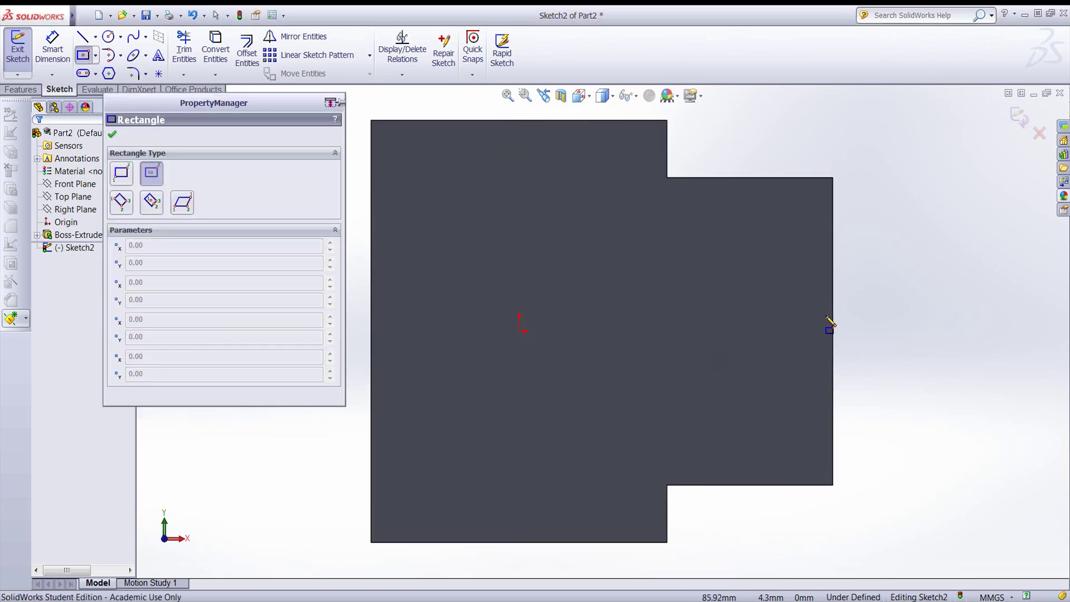
click(736, 331)
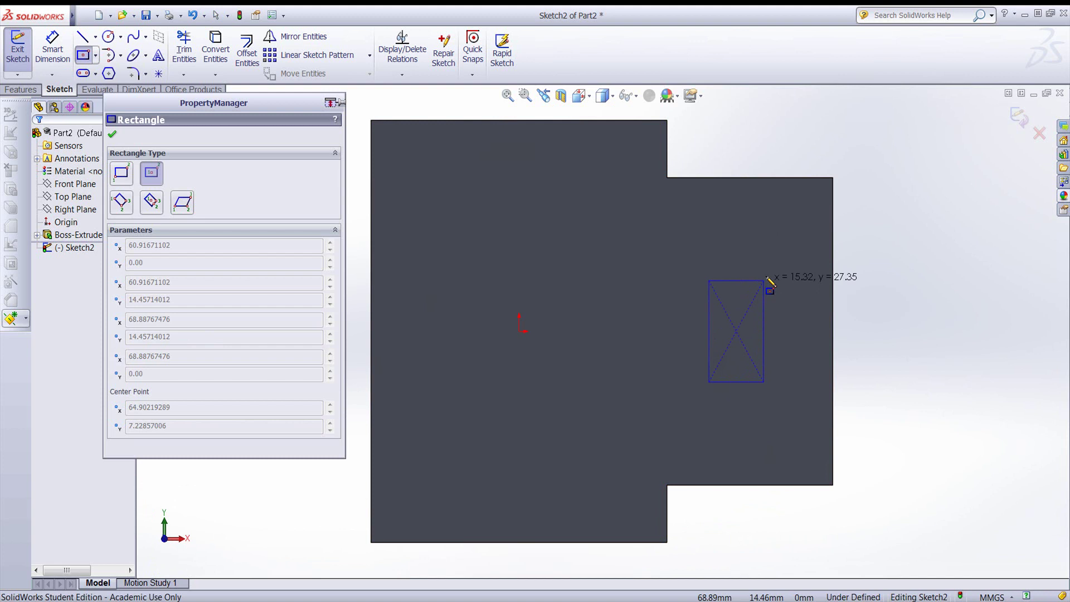
click(770, 264)
key(Escape)
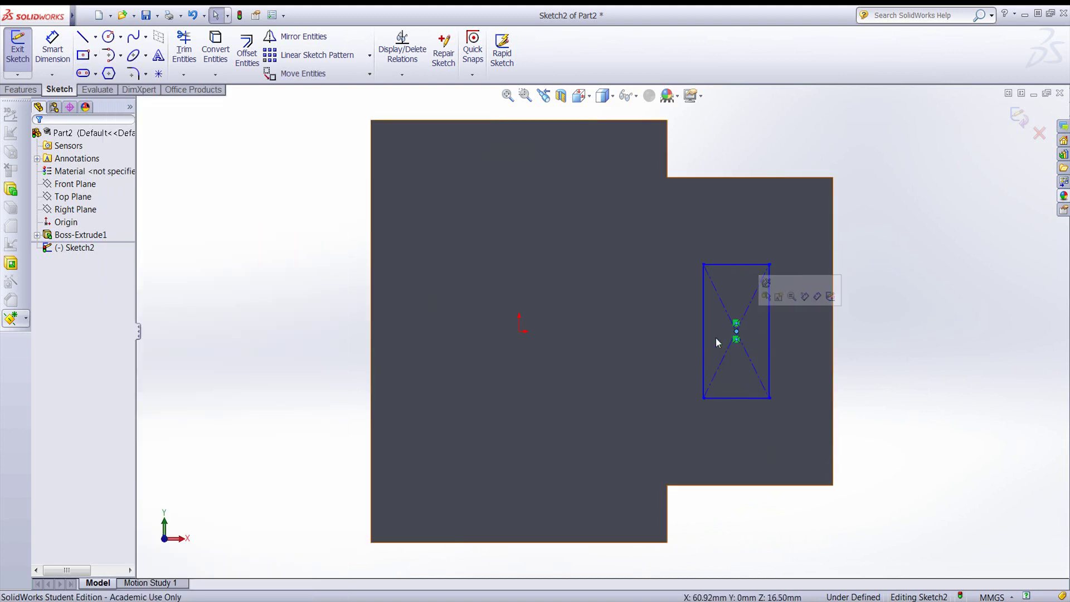
Add a Horizontal relation between the new rectangle's center point and the origin
drag(718, 342, 518, 327)
key(Escape)
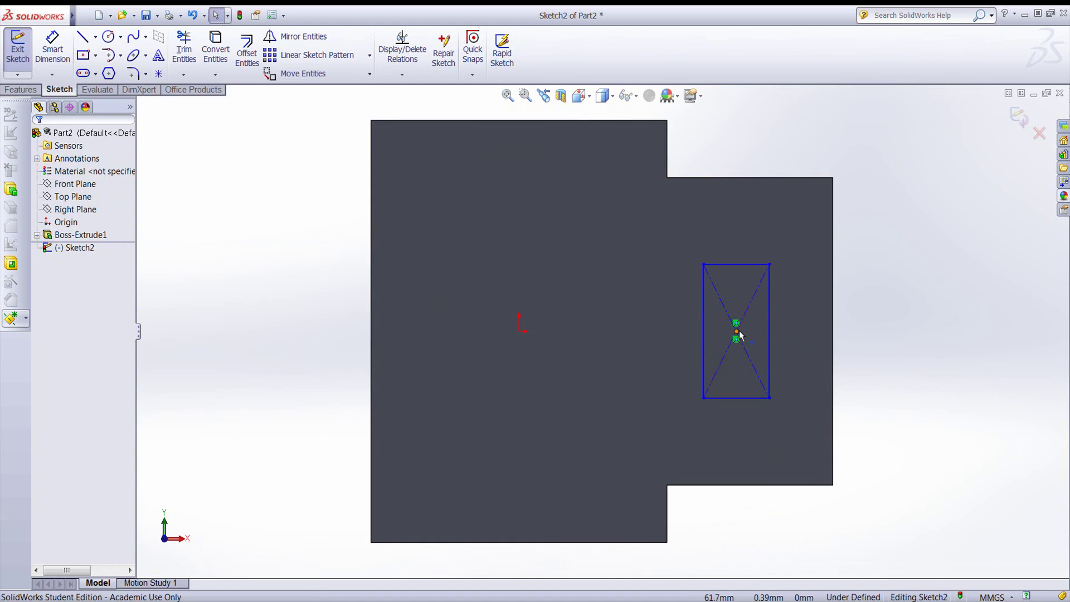
click(737, 333)
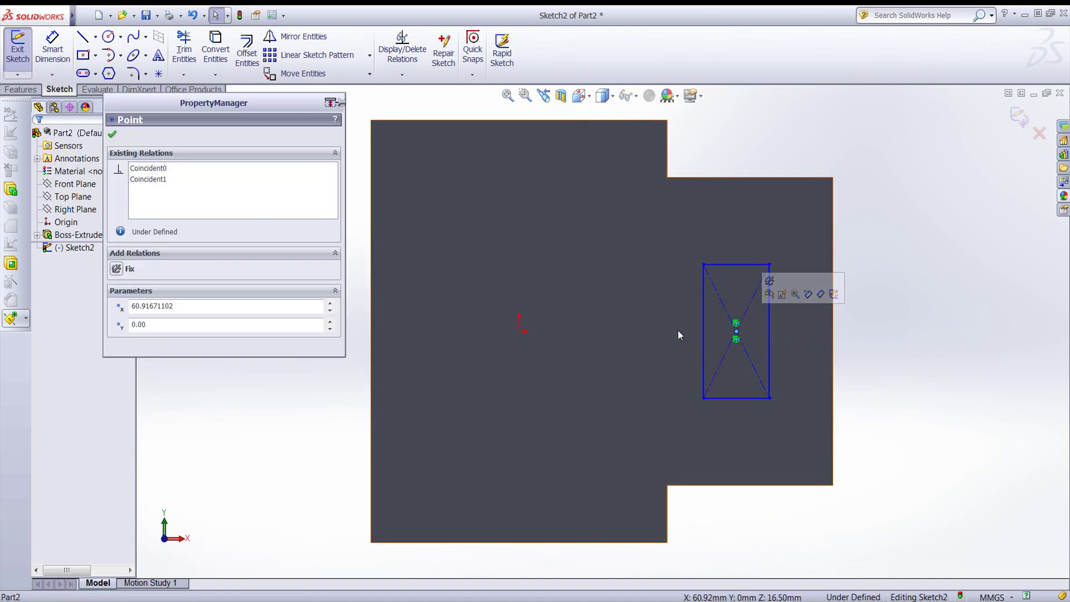
ctrl+click(519, 332)
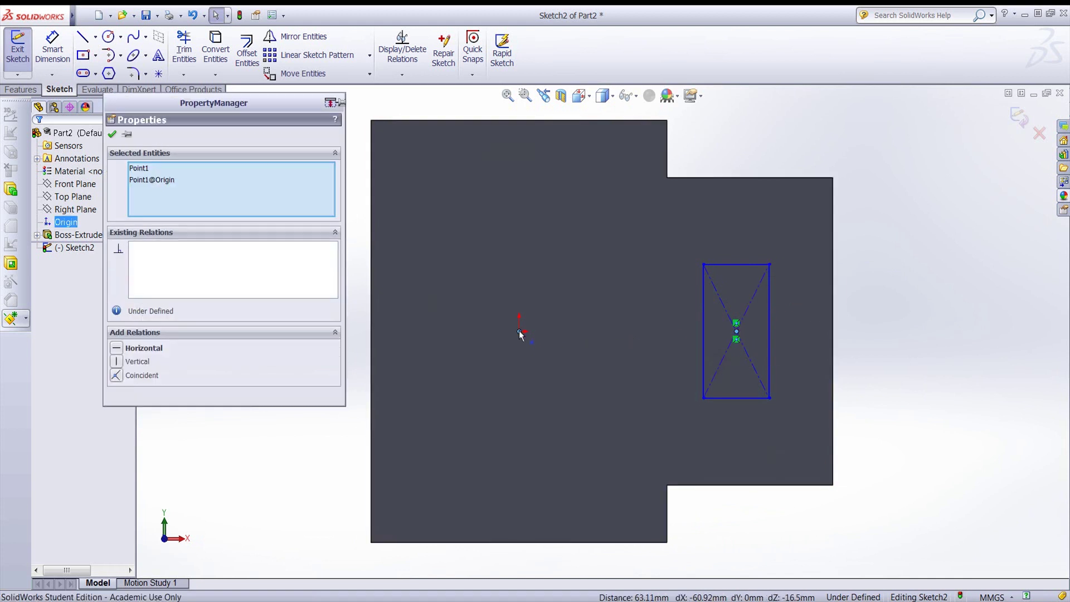
click(118, 348)
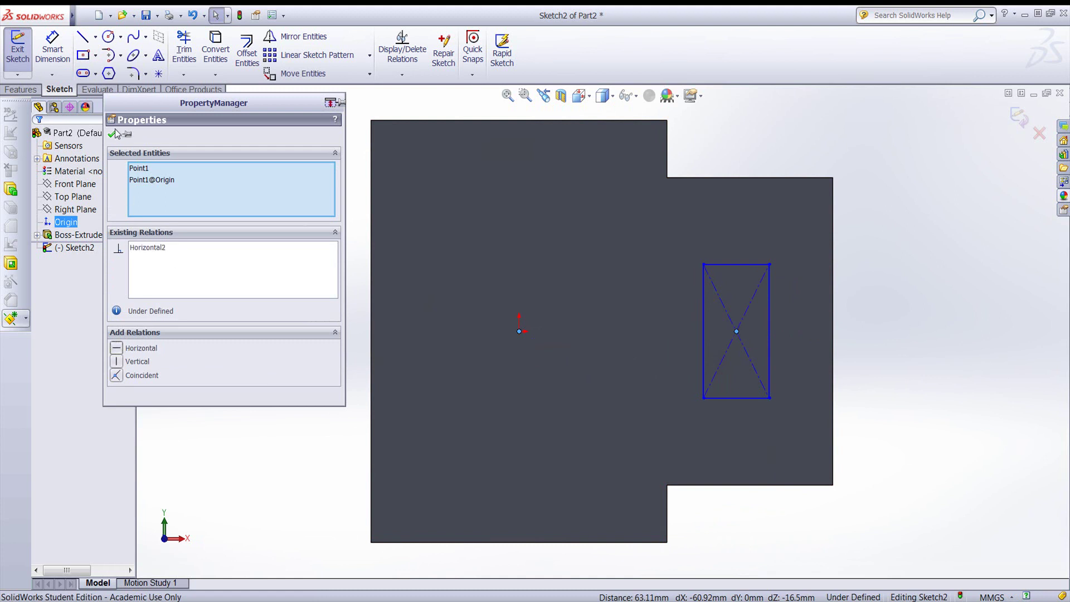
click(112, 133)
Dimension the new rectangle's width along its upper edge as 19 mm, placing the dimension above the body
click(53, 47)
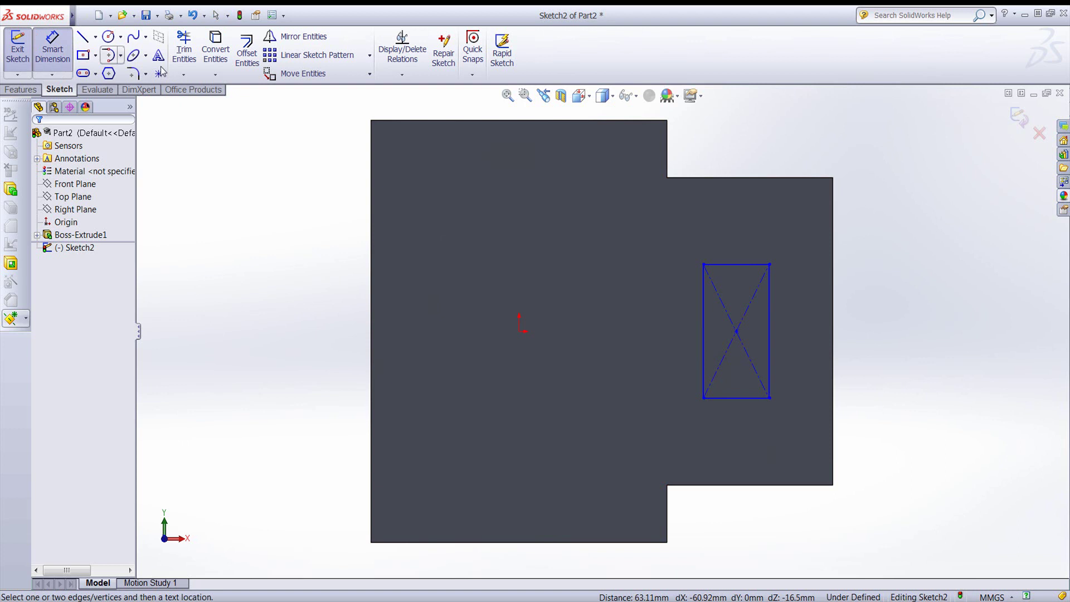
click(736, 265)
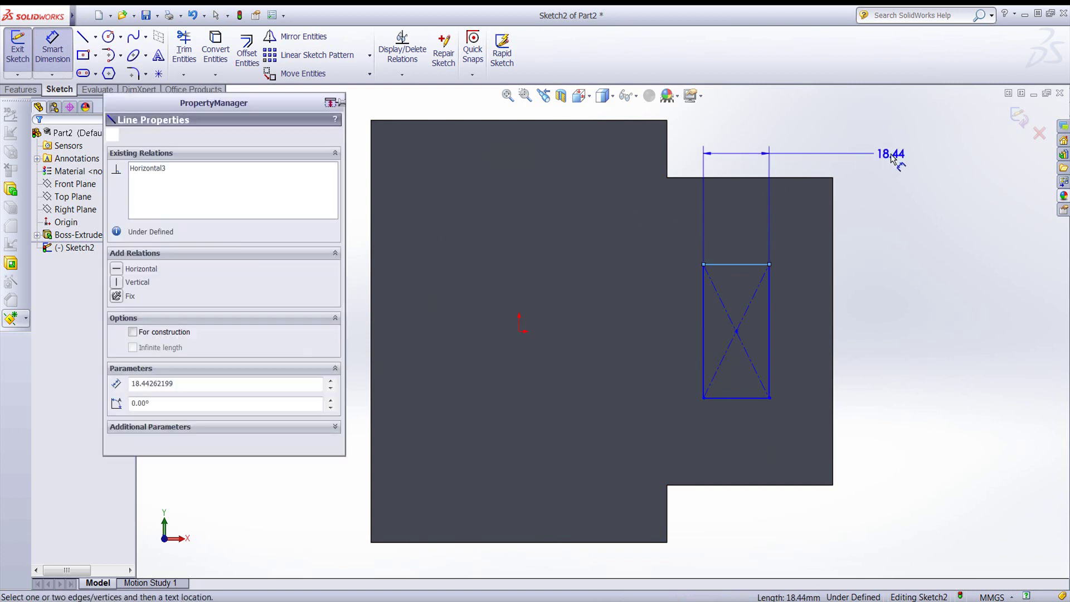
click(892, 156)
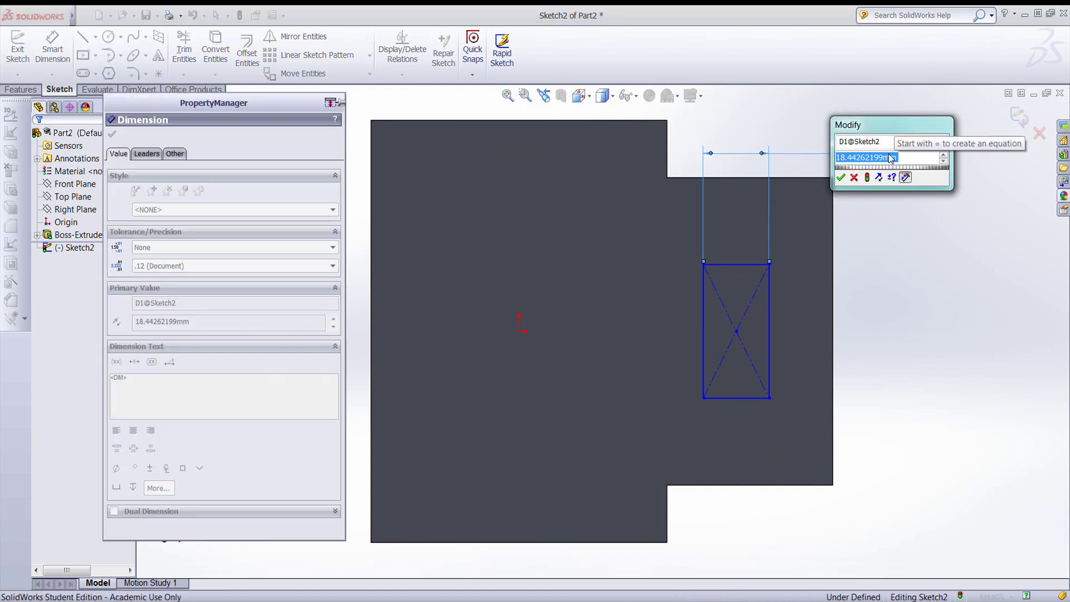
text(19)
key(Return)
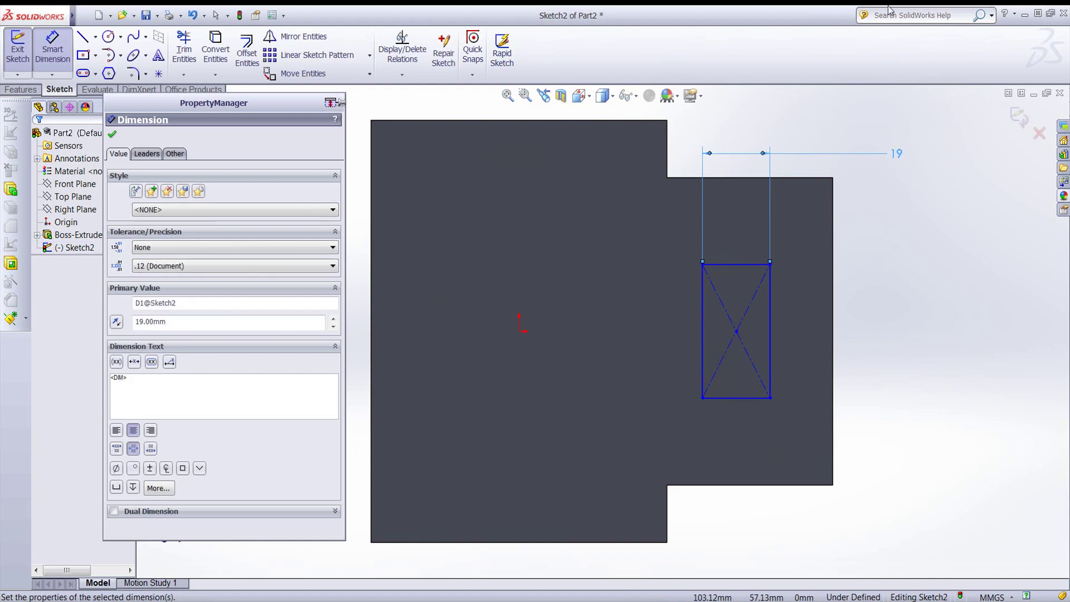
Dimension the height of the new rectangle's outer vertical edge as 49 mm, placing the dimension beside the body
click(774, 342)
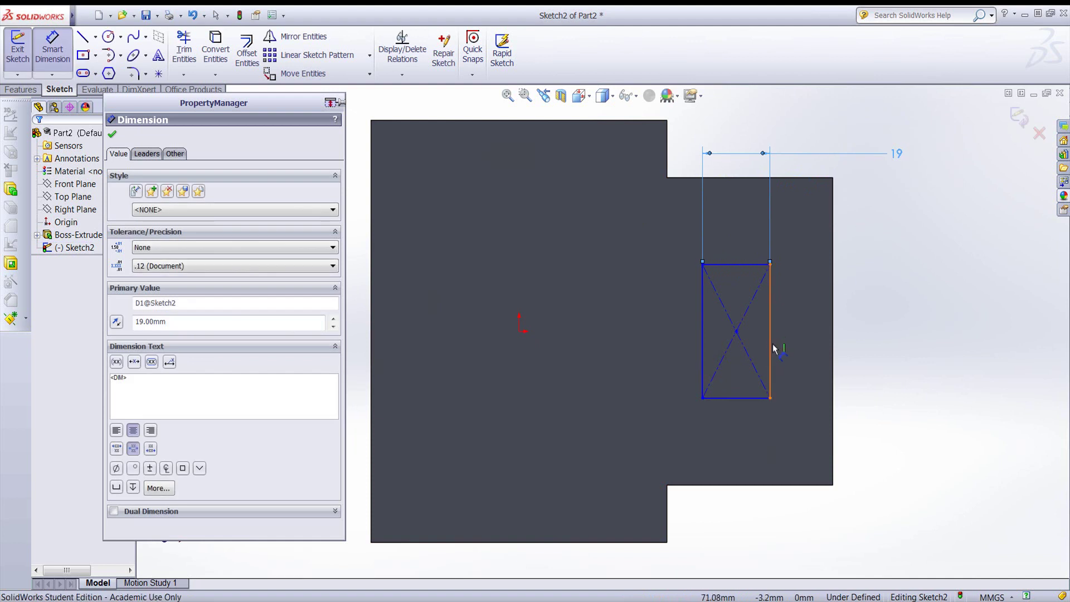
click(911, 341)
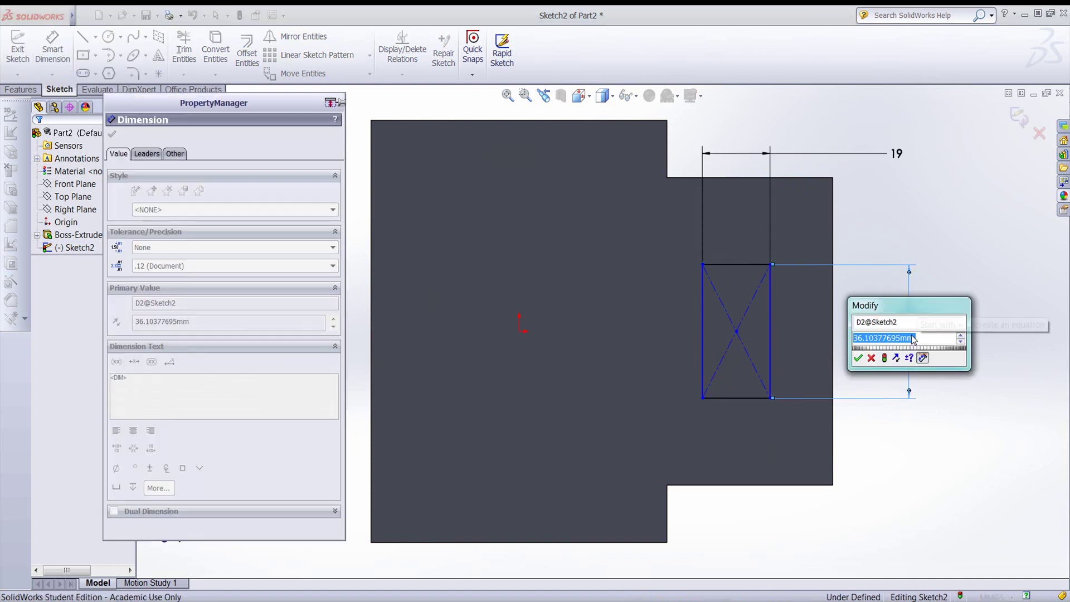
text(49)
key(Return)
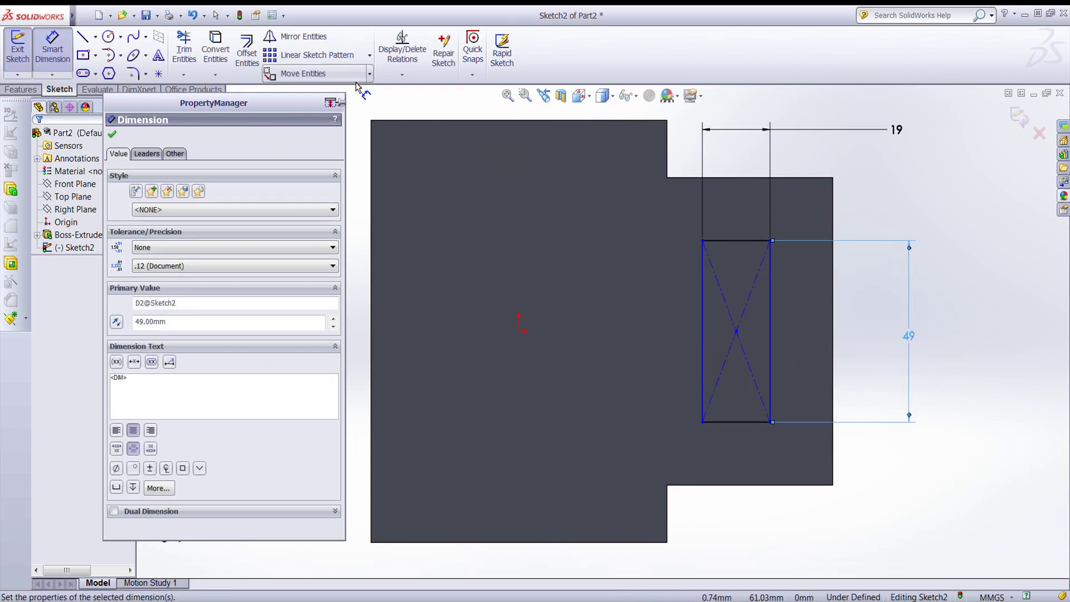
Dimension the gap between the rectangle's outer vertical edge and the body's adjacent end edge as 16 mm, and close the sketch
click(771, 394)
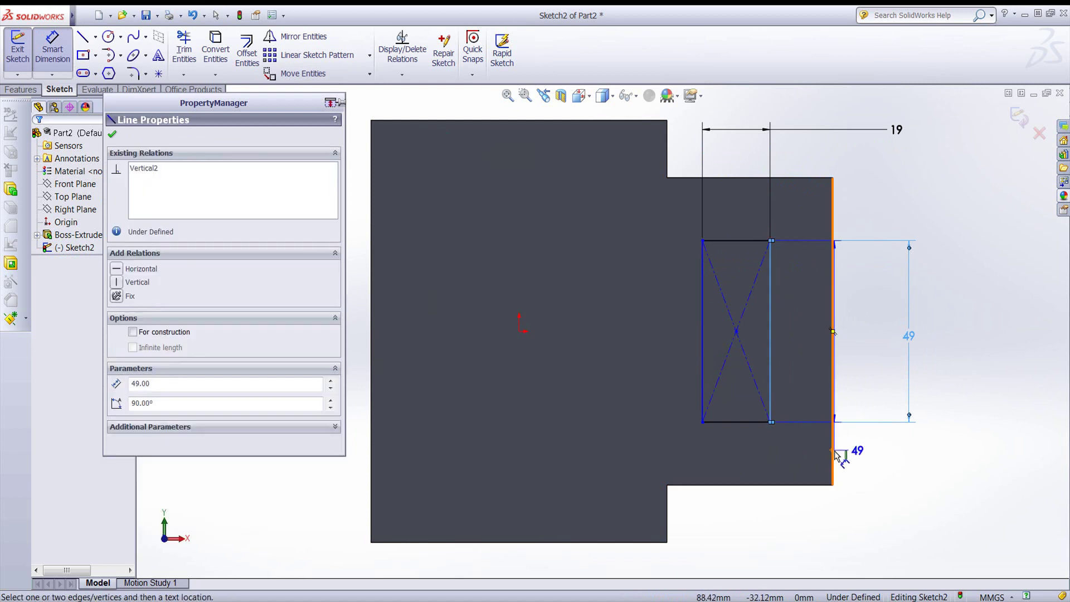
click(834, 447)
click(891, 513)
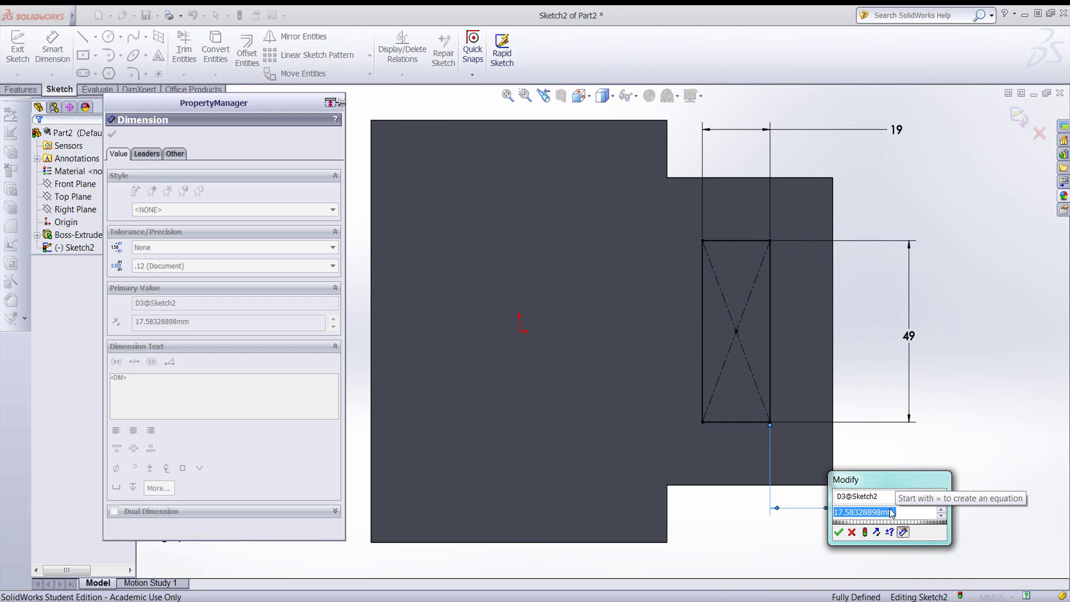
text(17.58)
key(Return)
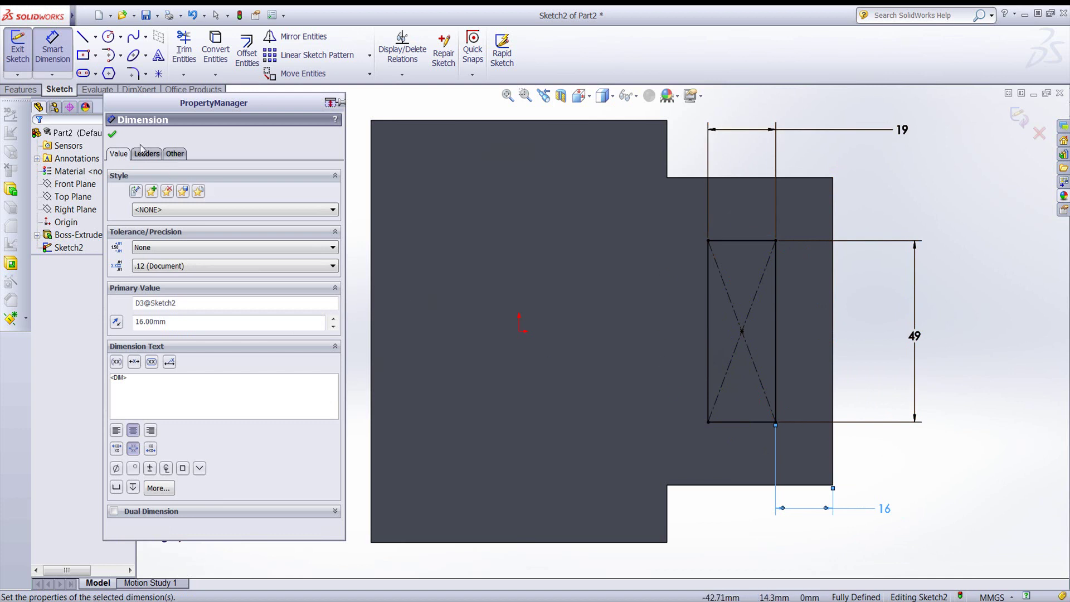
click(112, 135)
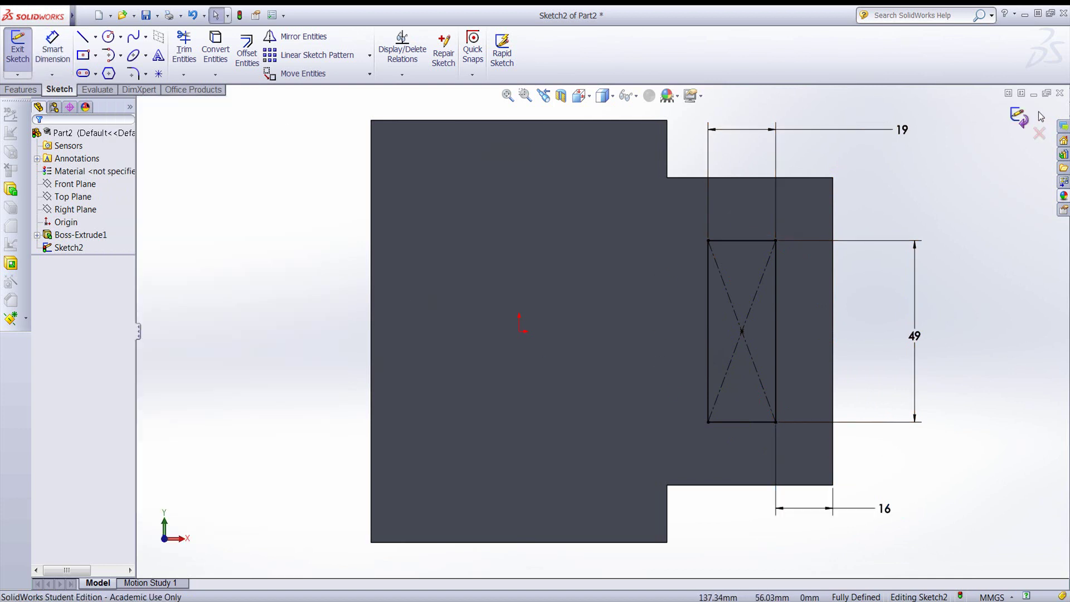
click(1017, 117)
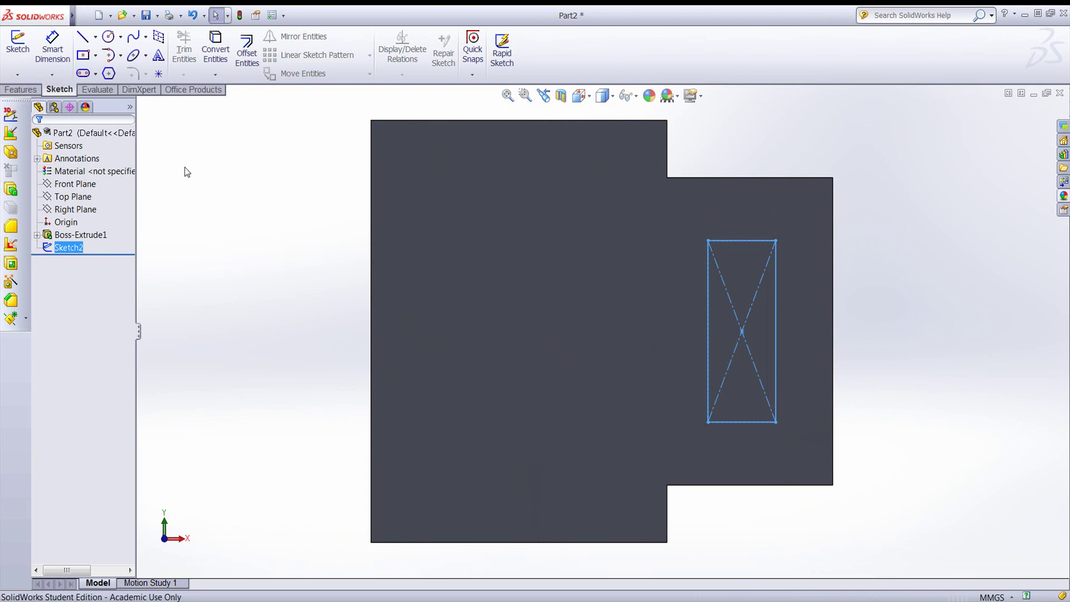
Cut the rectangular sketch through the body with Extruded Cut, using the Through All end condition
click(21, 90)
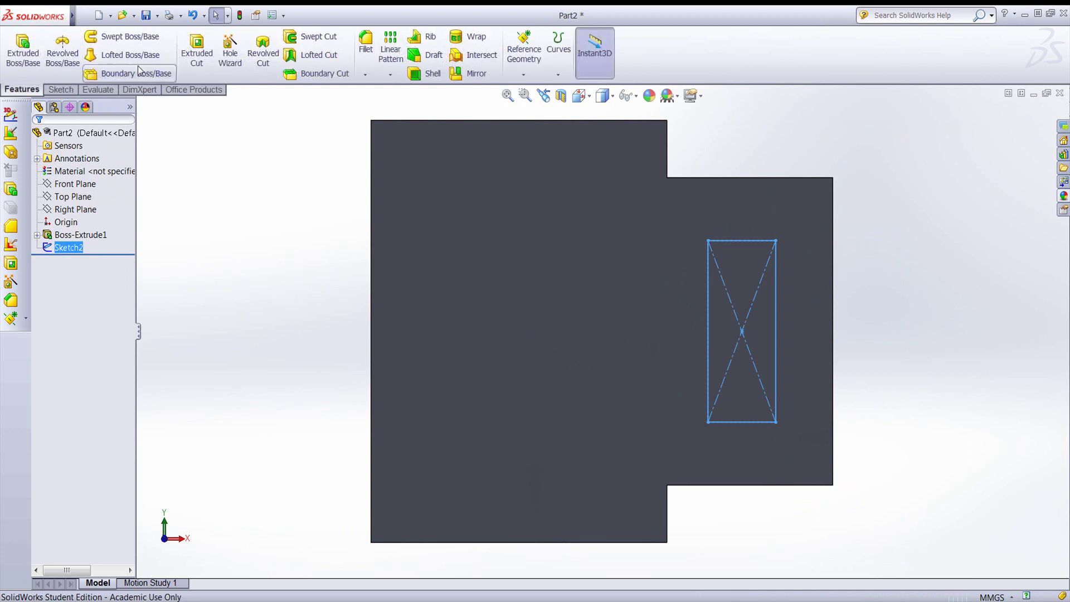
click(198, 56)
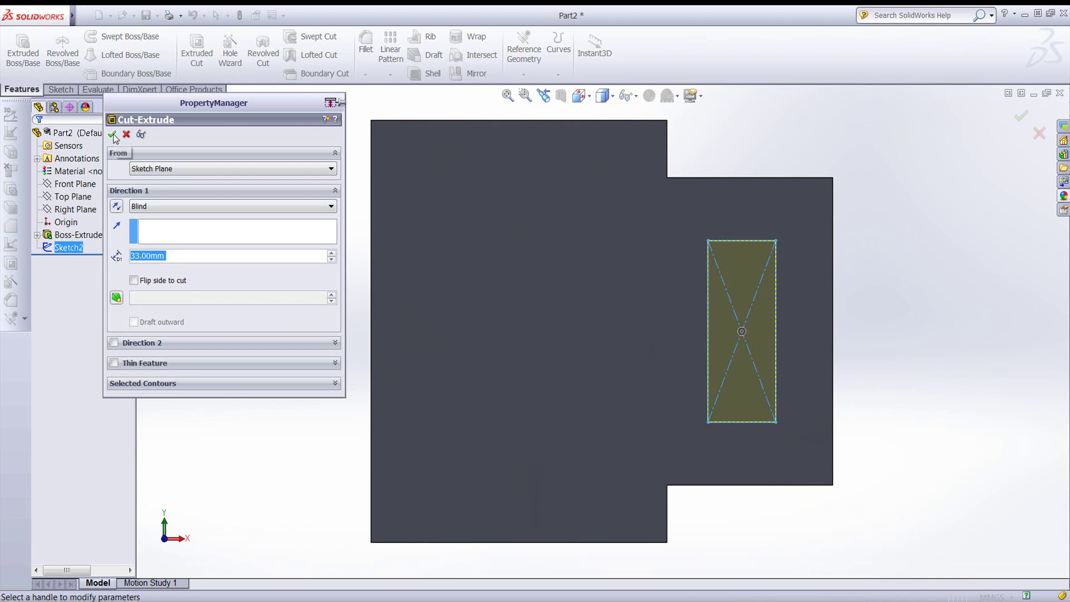
click(152, 205)
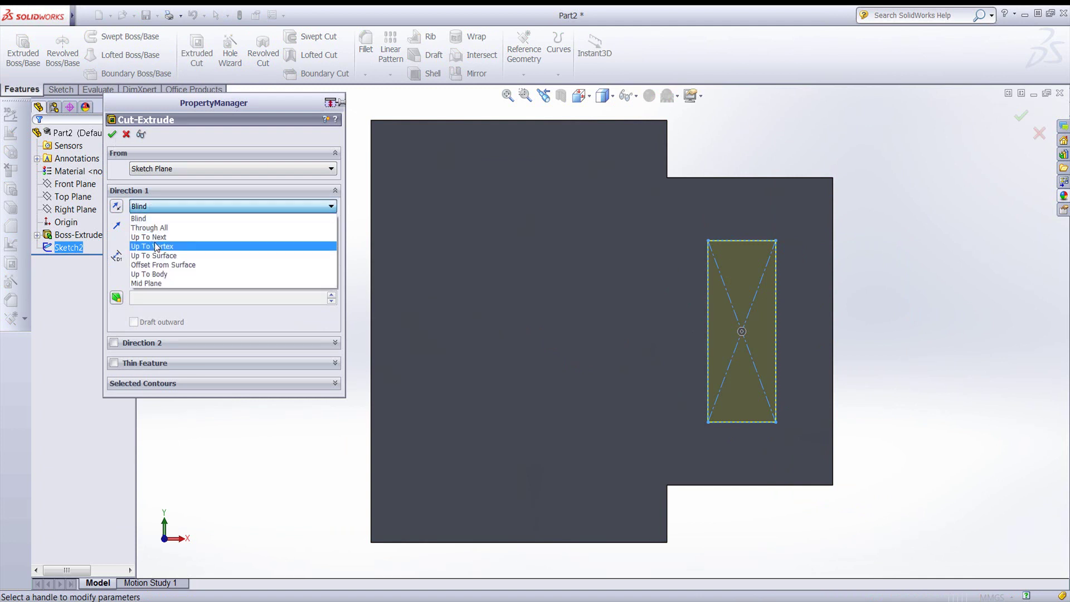
click(157, 229)
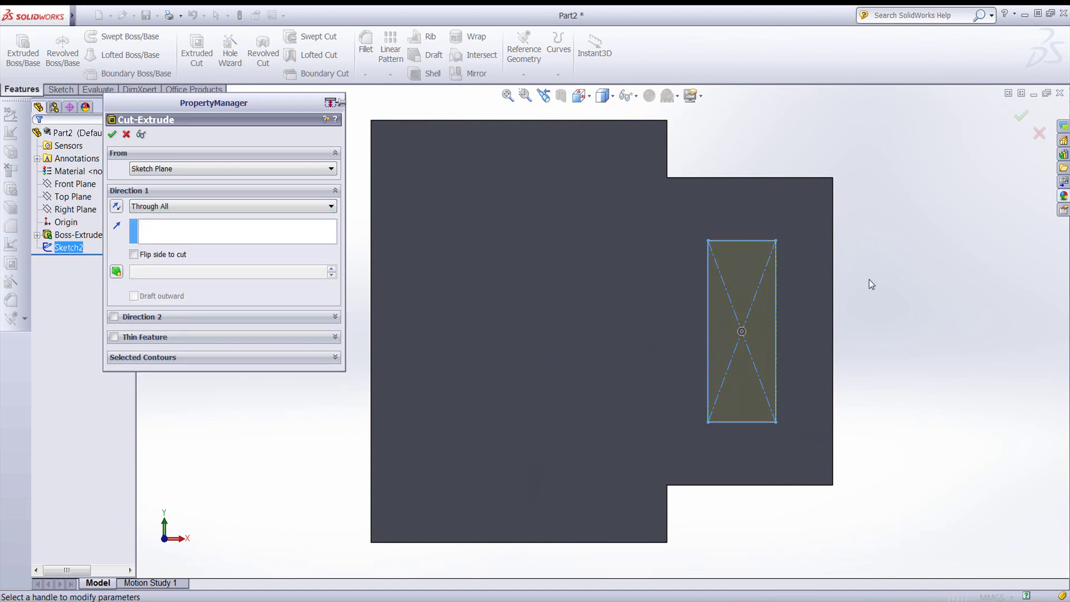
key(ctrl+7)
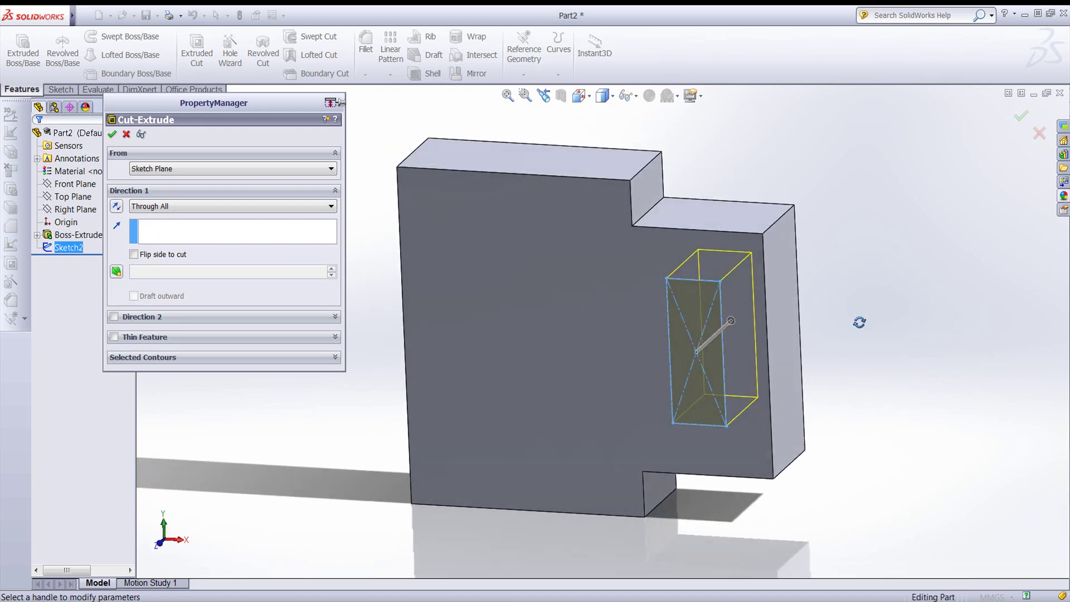
click(113, 134)
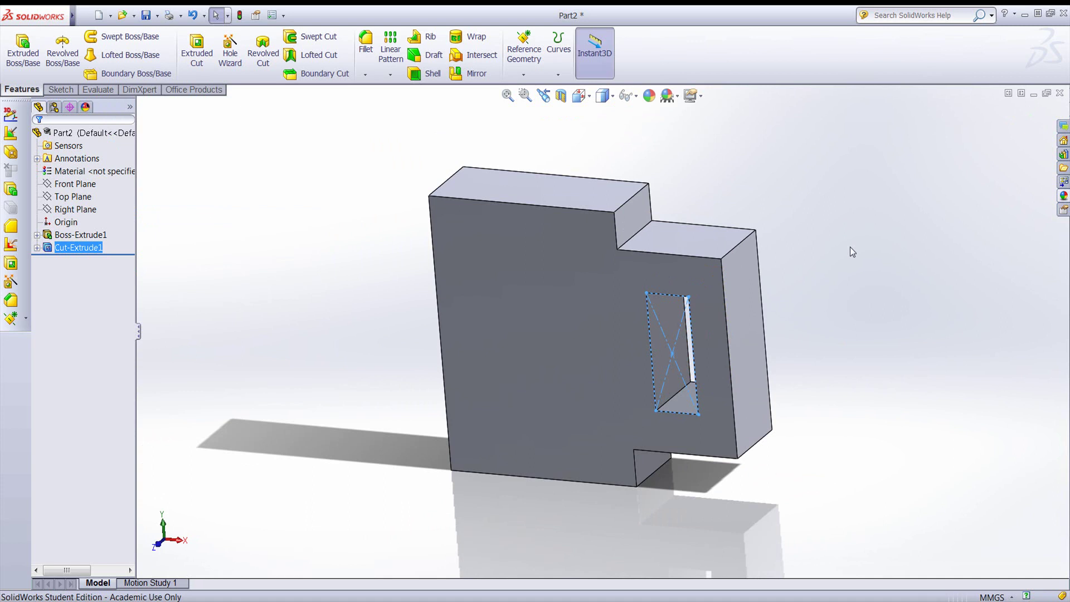
middle_drag(879, 239, 898, 222)
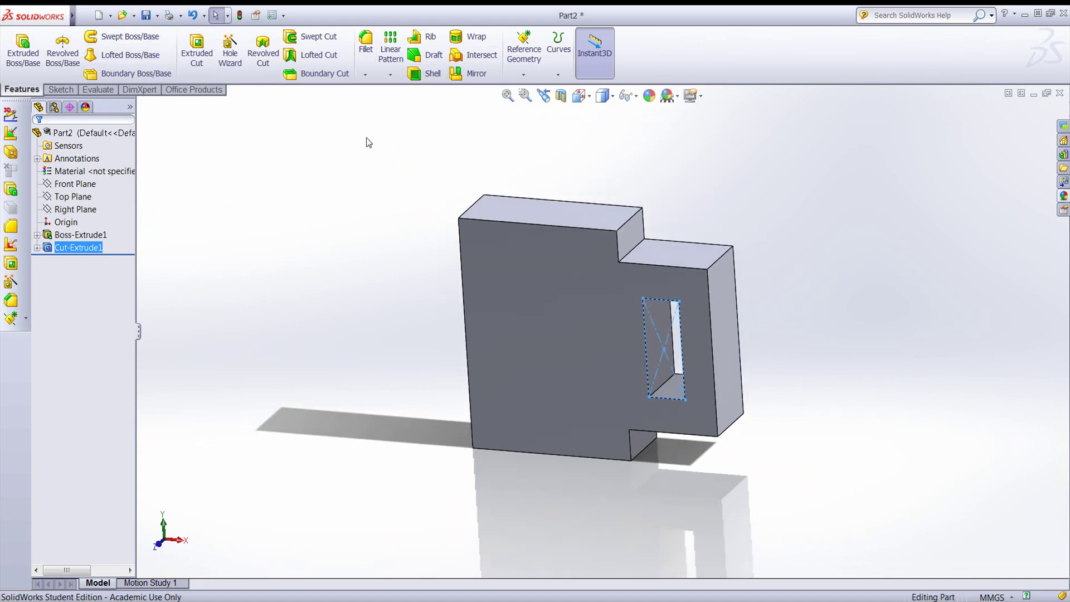
Start a sketch on the body's front face and draw a circle of about 18 mm radius centered on the origin
click(62, 89)
click(20, 53)
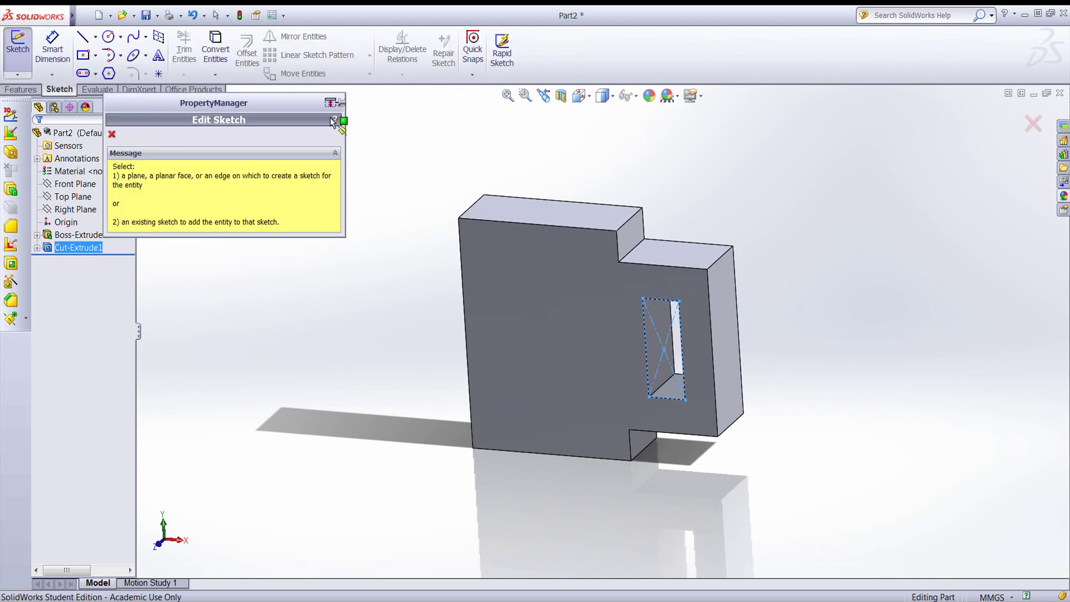
click(556, 320)
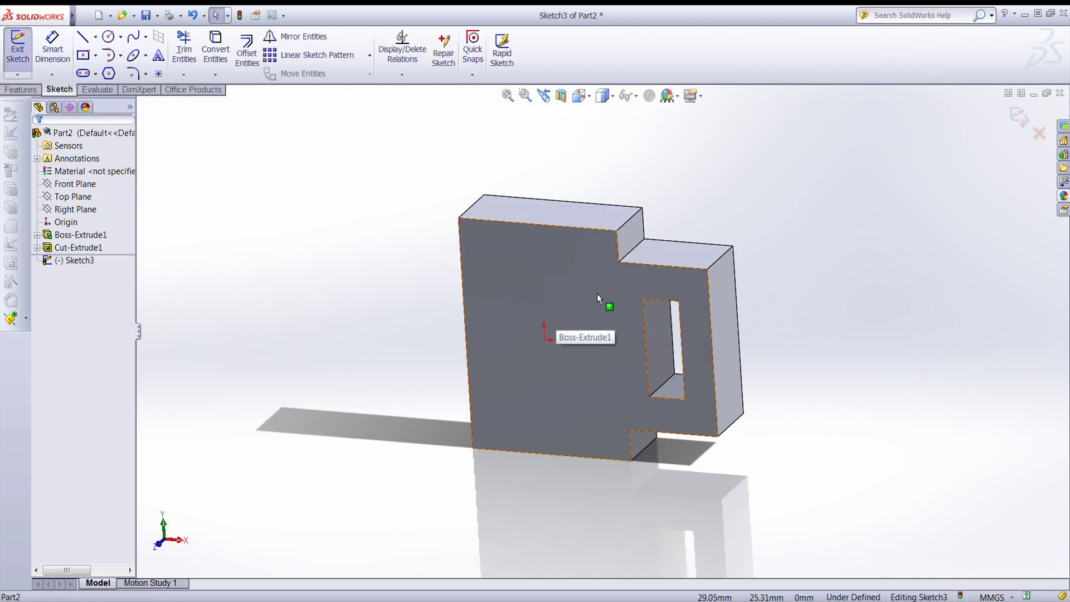
click(110, 38)
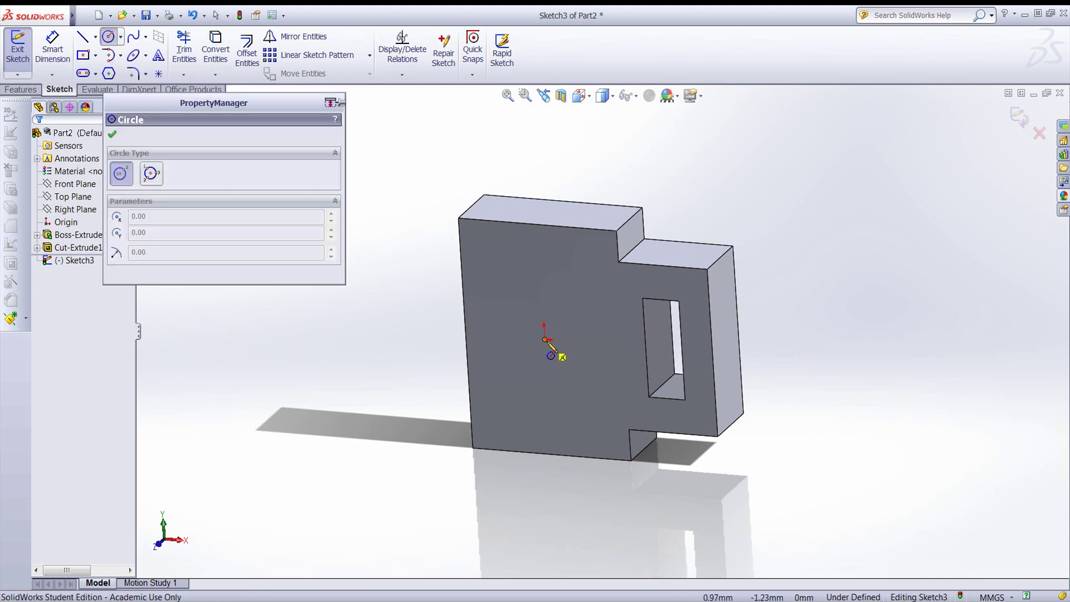
click(545, 339)
click(571, 361)
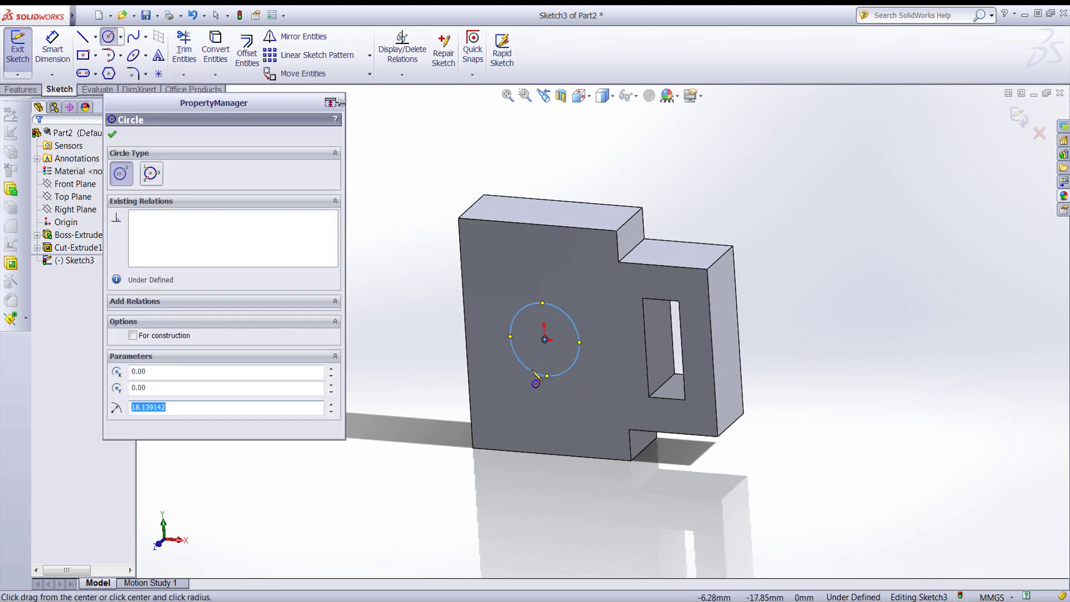
Dimension the circle's diameter as 40 mm, placing the dimension above the body, and close the sketch
click(52, 49)
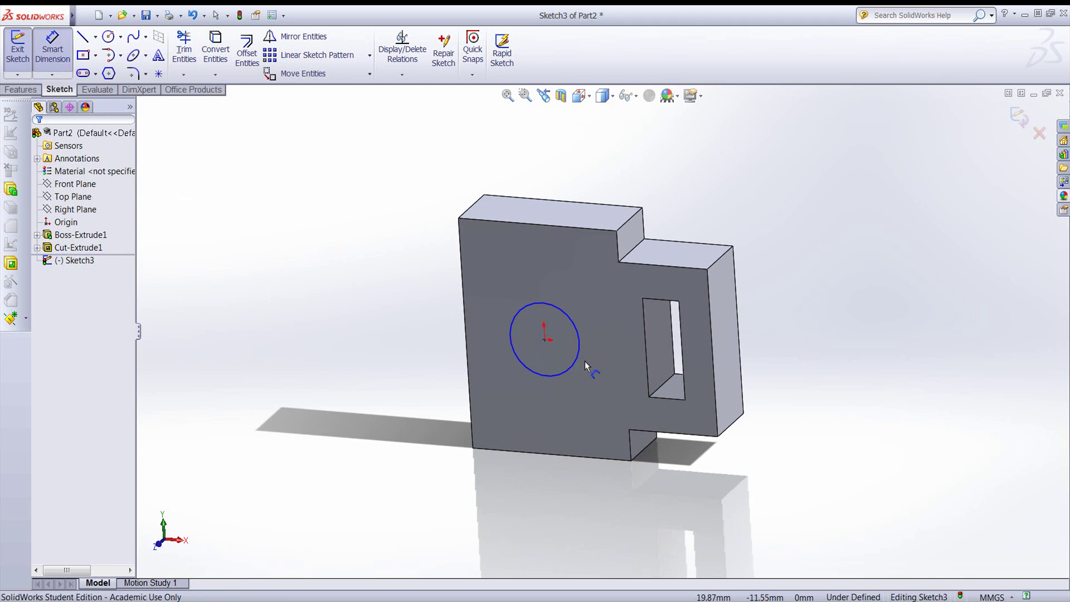
click(570, 313)
click(651, 209)
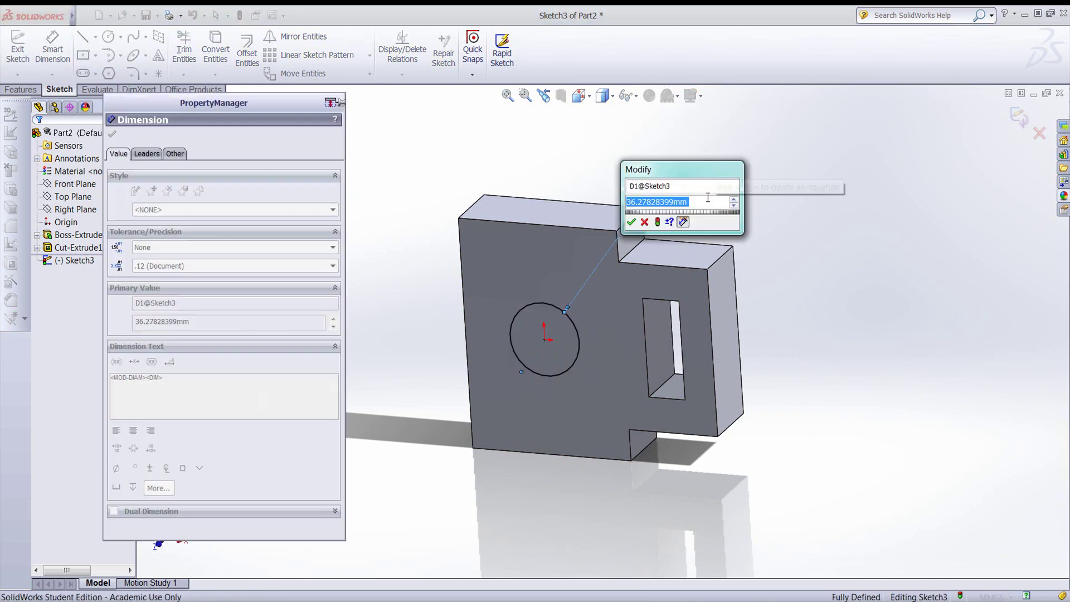
text(40)
key(Return)
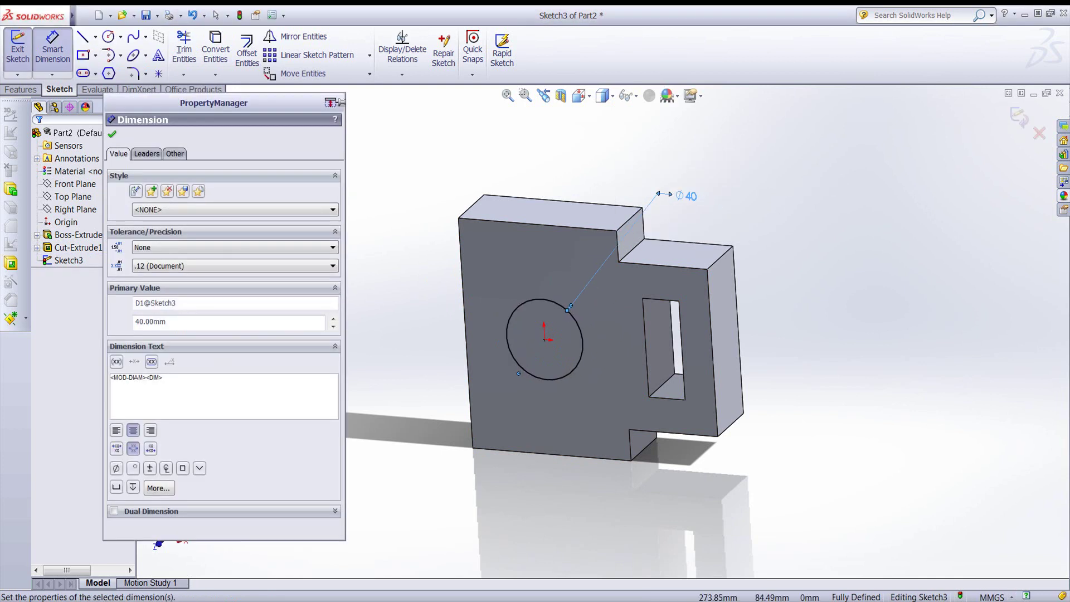
click(1019, 117)
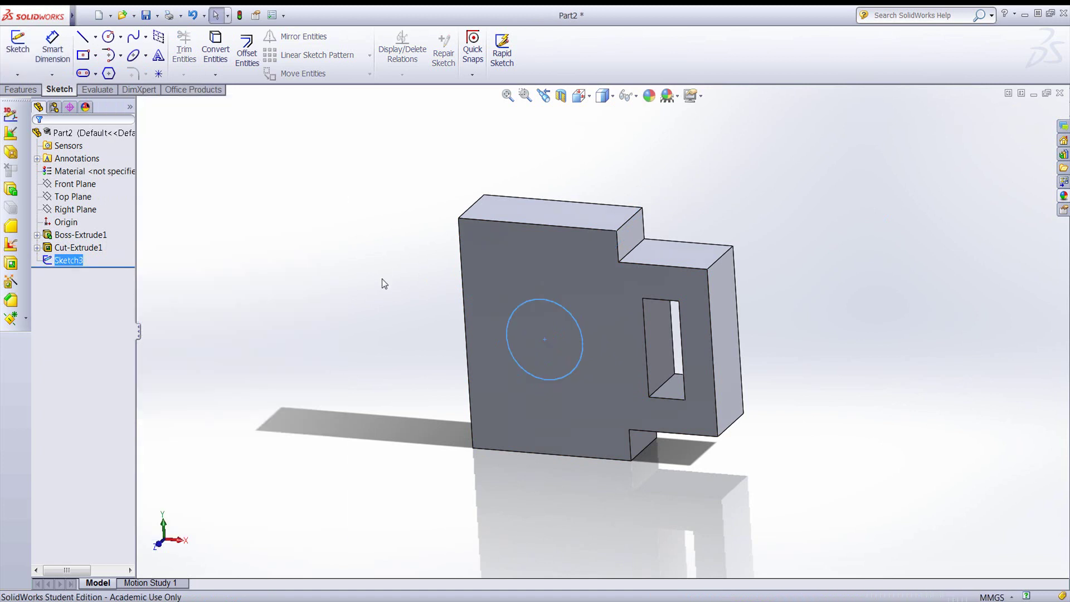
Cut the circular sketch through the body with Extruded Cut, using the Through All end condition
click(29, 90)
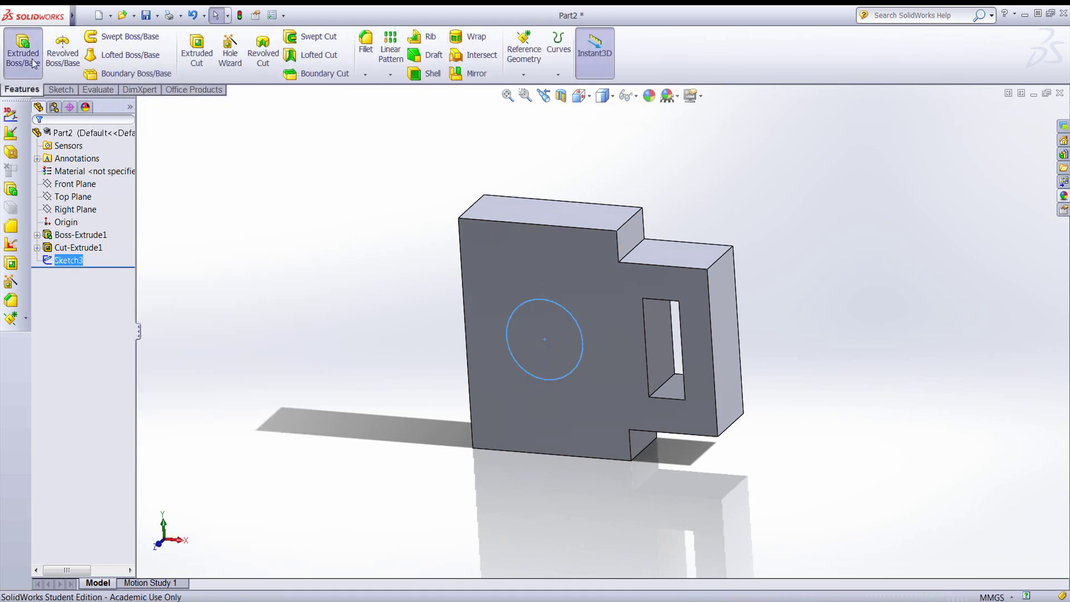
click(31, 59)
click(126, 134)
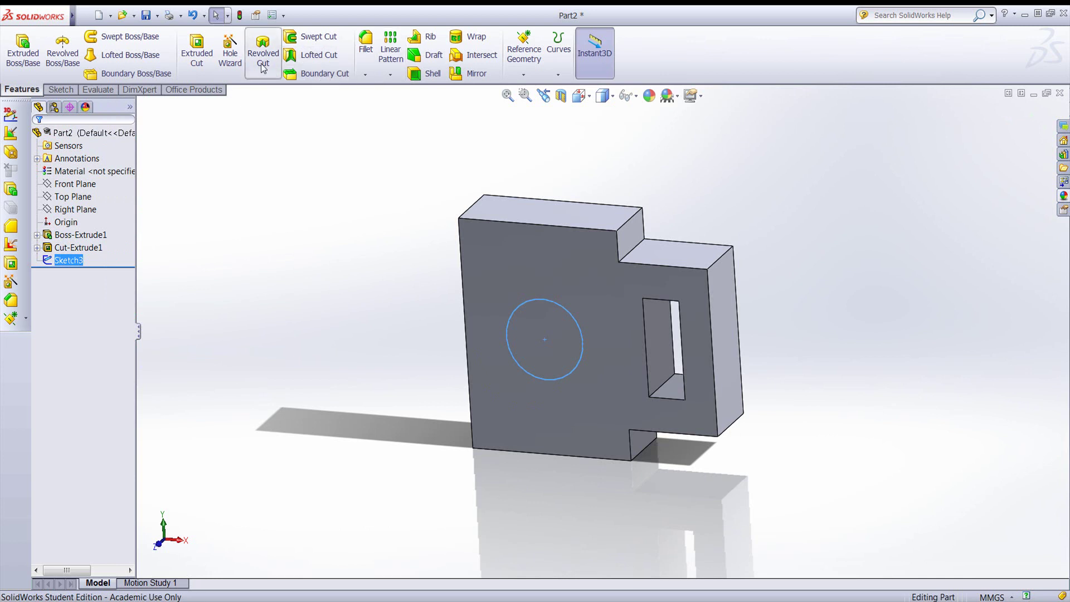
click(198, 56)
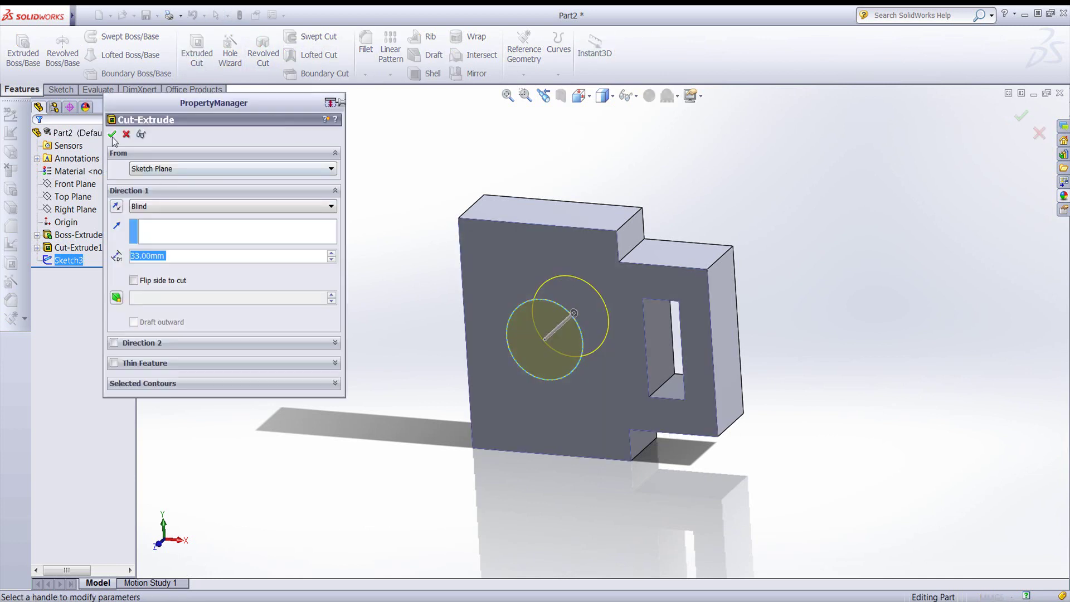
click(162, 206)
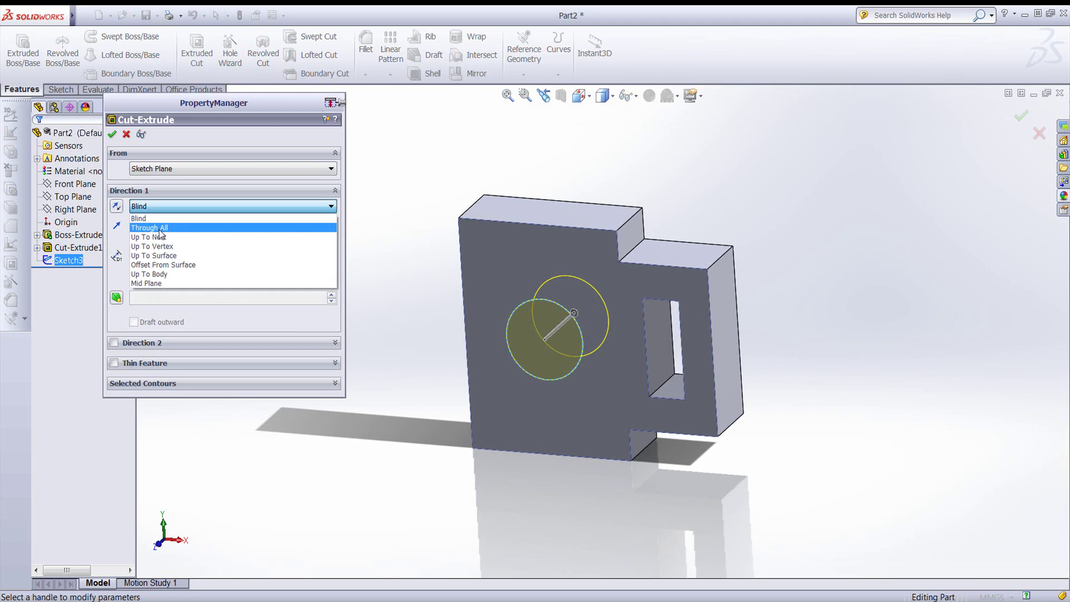
click(160, 225)
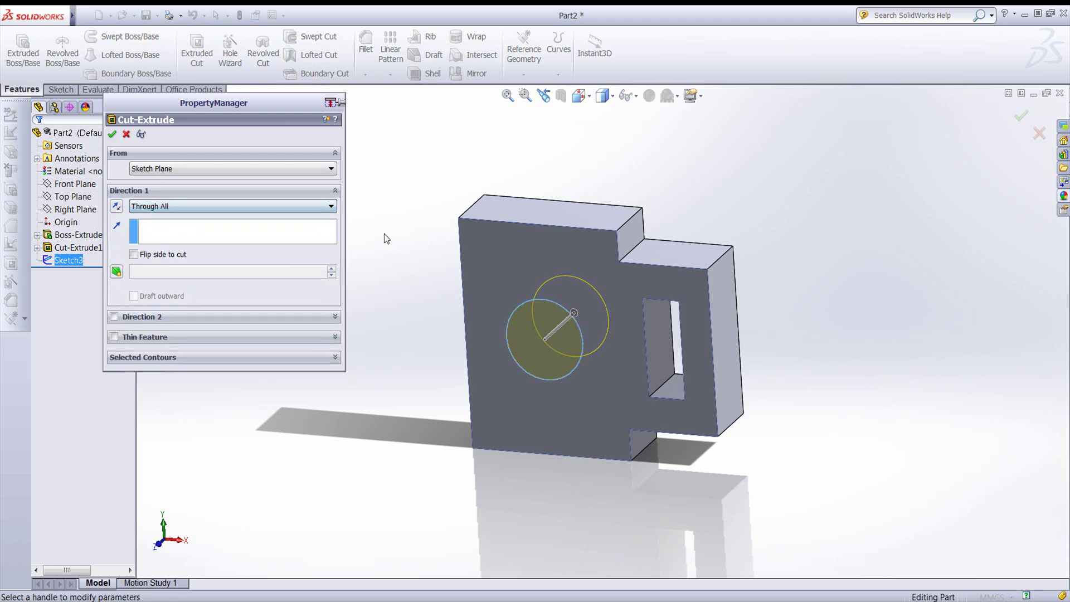
click(113, 136)
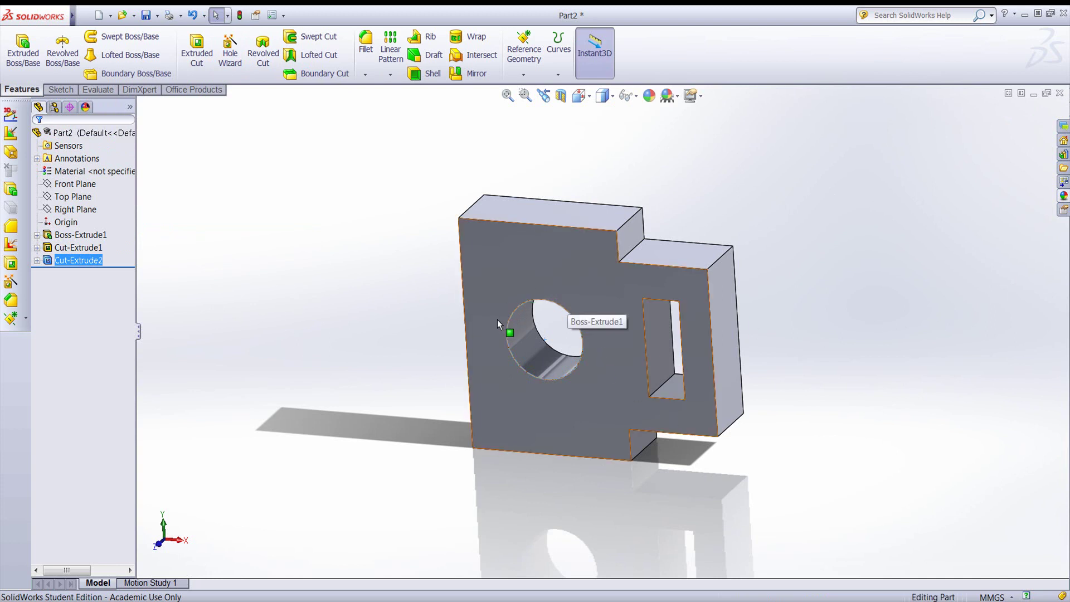
Start a sketch on the front face, viewed normal to it, and draw a circle of about 28 mm radius around the hole, centered on the origin
click(581, 350)
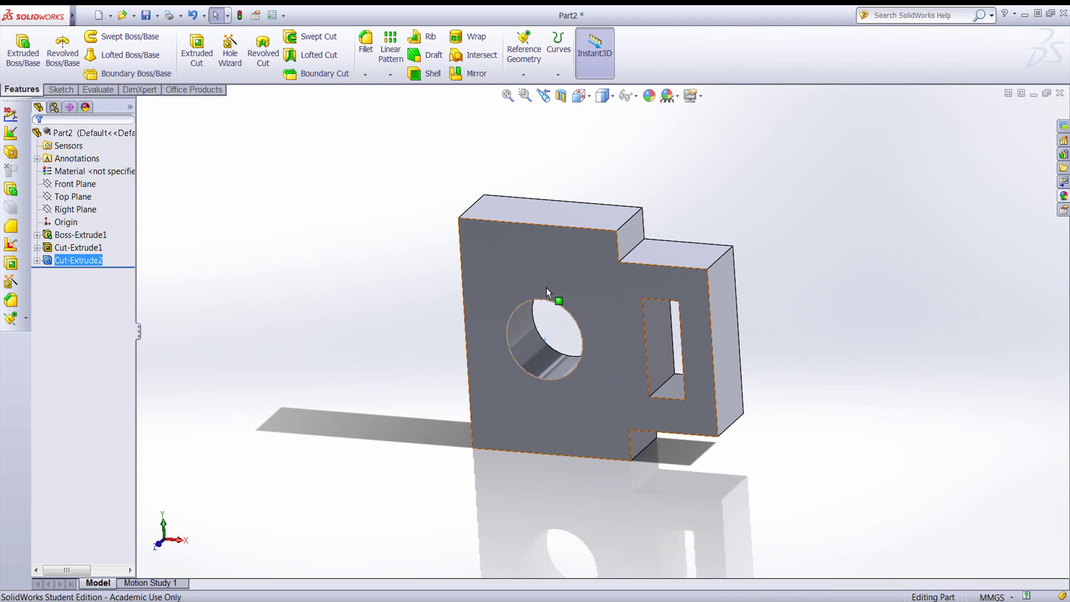
click(61, 89)
click(18, 50)
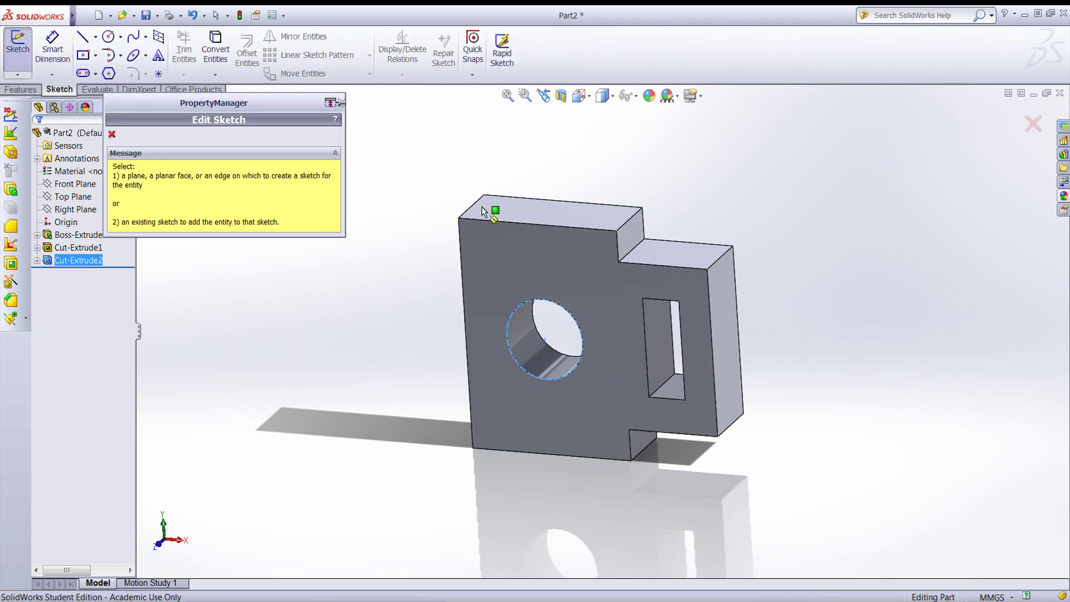
click(522, 252)
key(space)
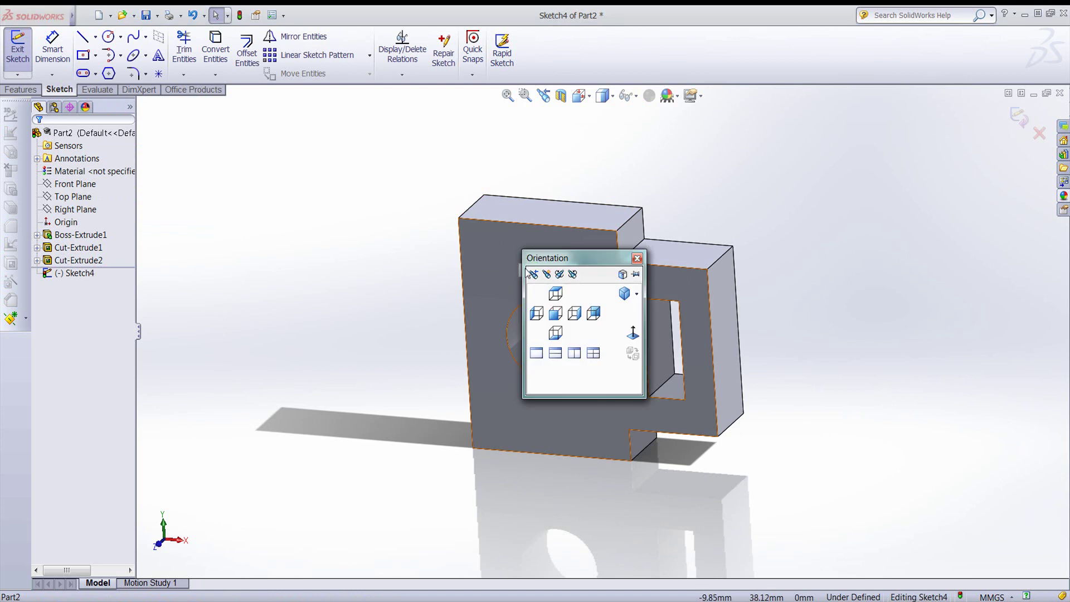
click(634, 333)
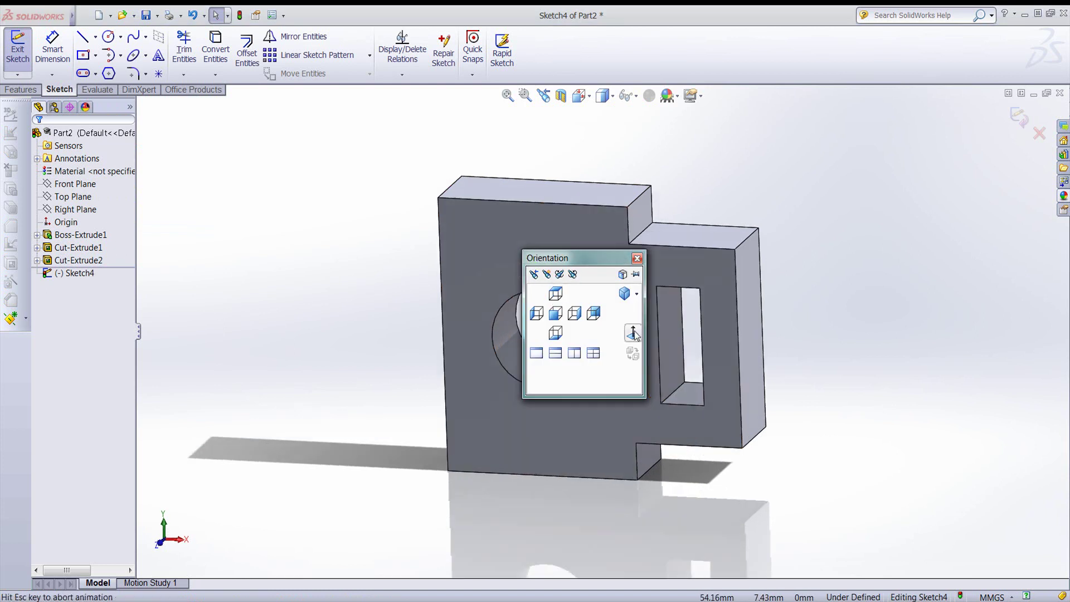
click(108, 36)
click(521, 330)
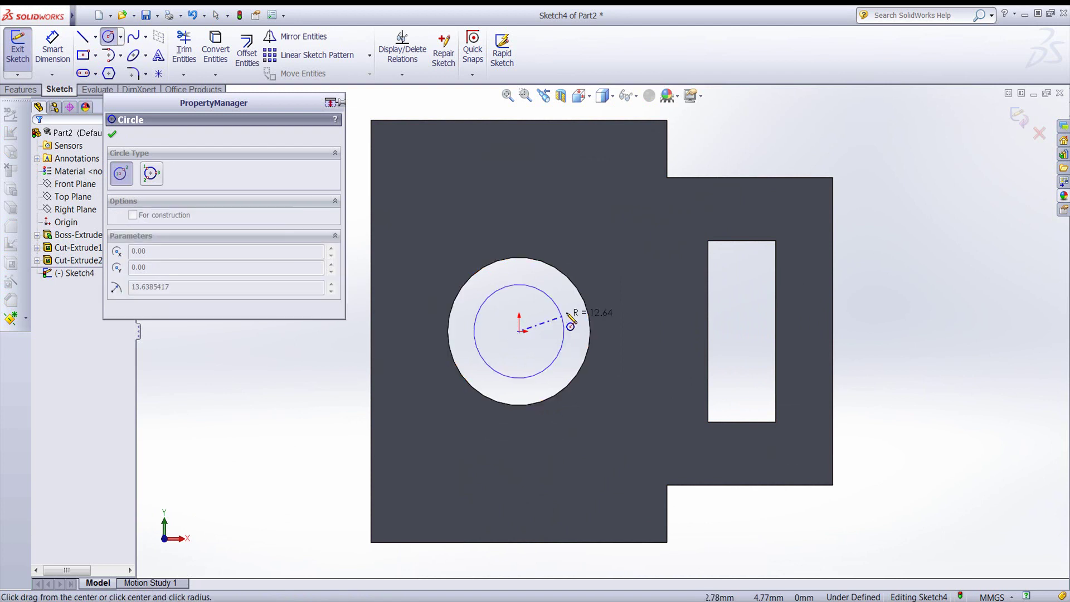
click(605, 281)
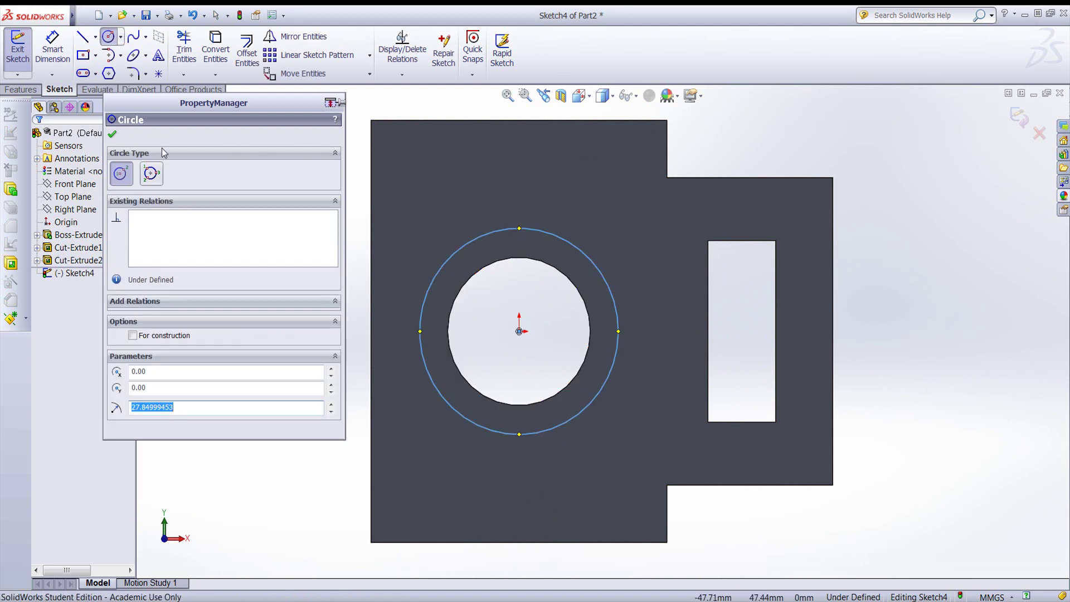
Dimension the diameter of the circle around the hole as 55 mm, placing the dimension outside the body
click(53, 50)
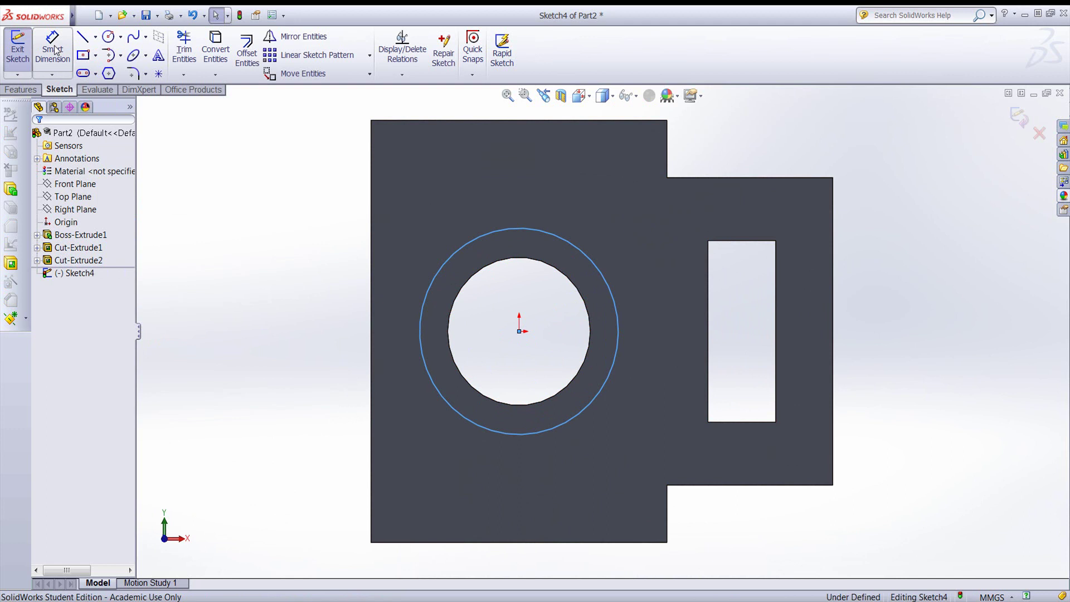
click(582, 249)
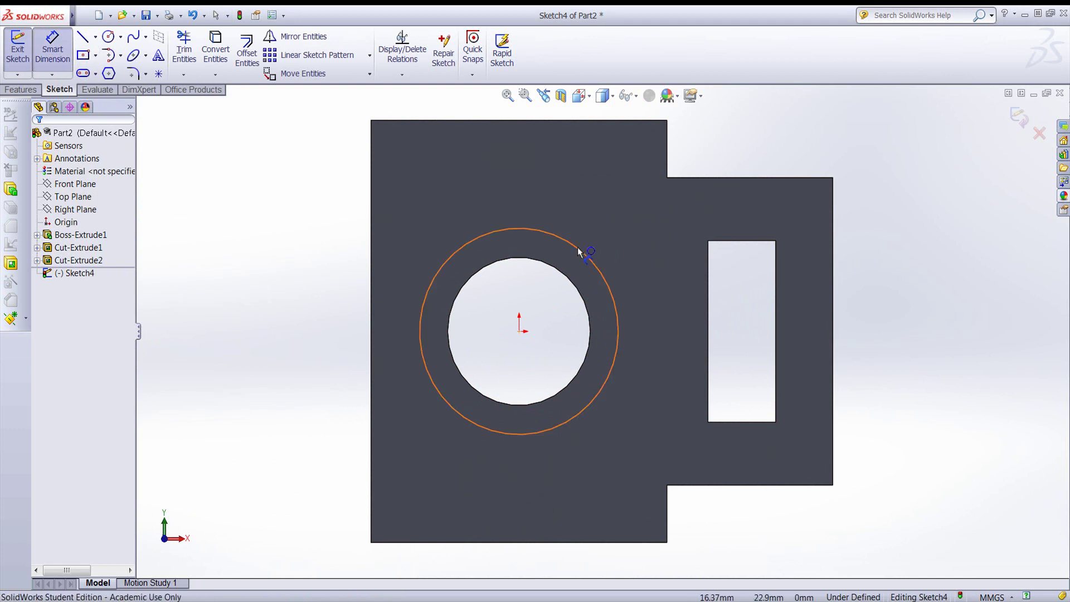
click(719, 142)
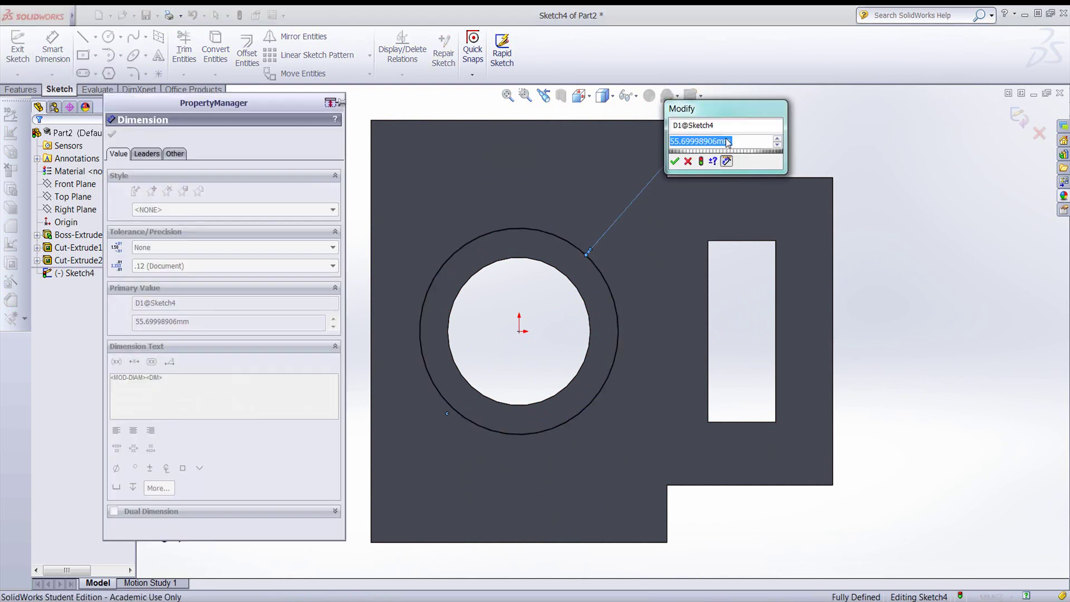
text(55)
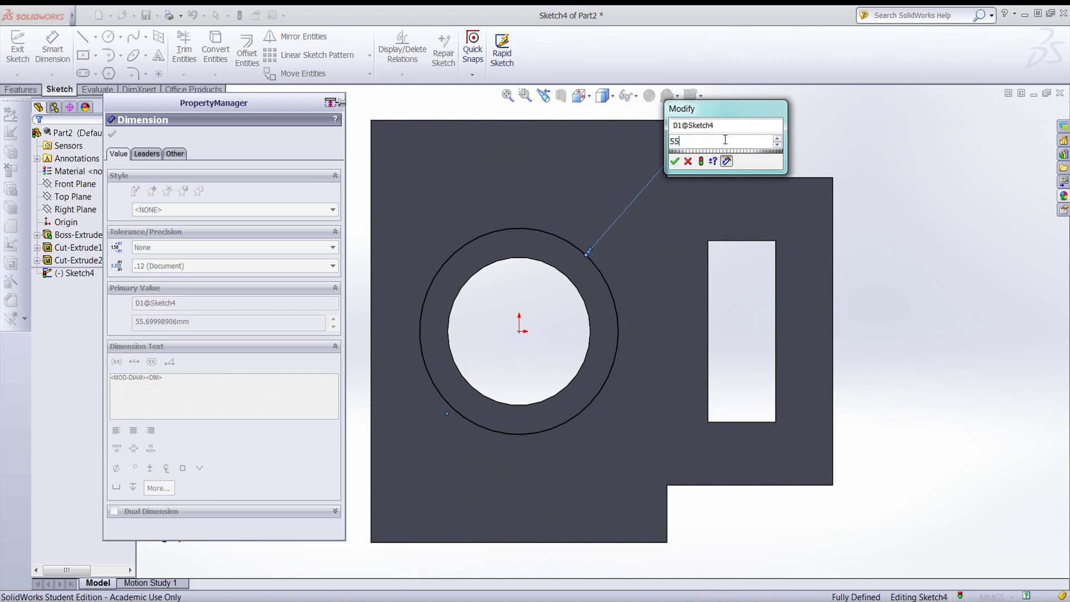
key(Return)
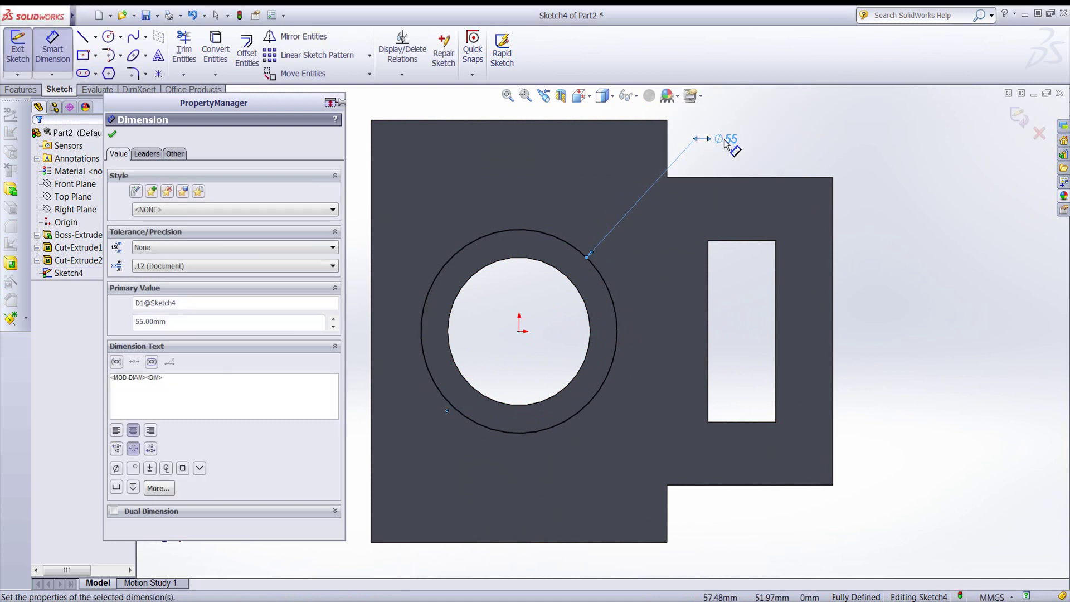
click(112, 134)
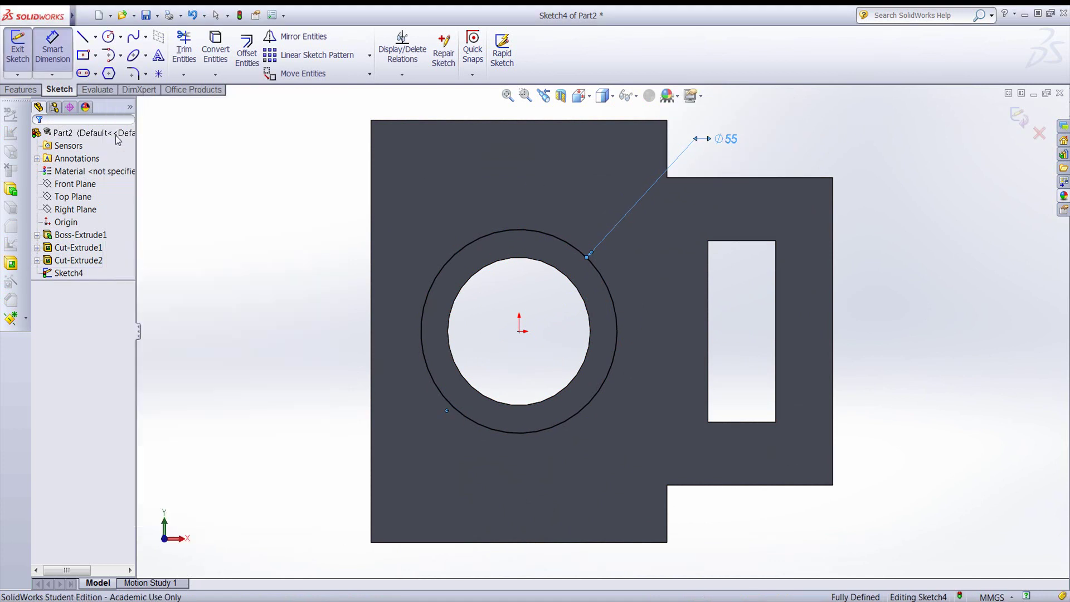
Convert the 40 mm hole's edge into the ring sketch with Convert Entities and close the sketch
click(217, 50)
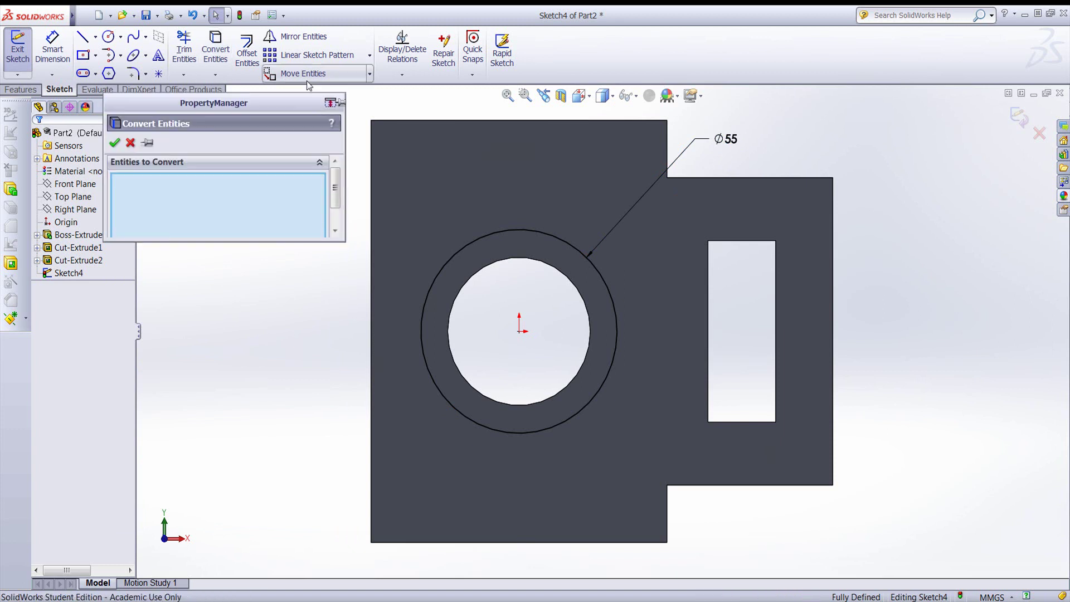
click(517, 260)
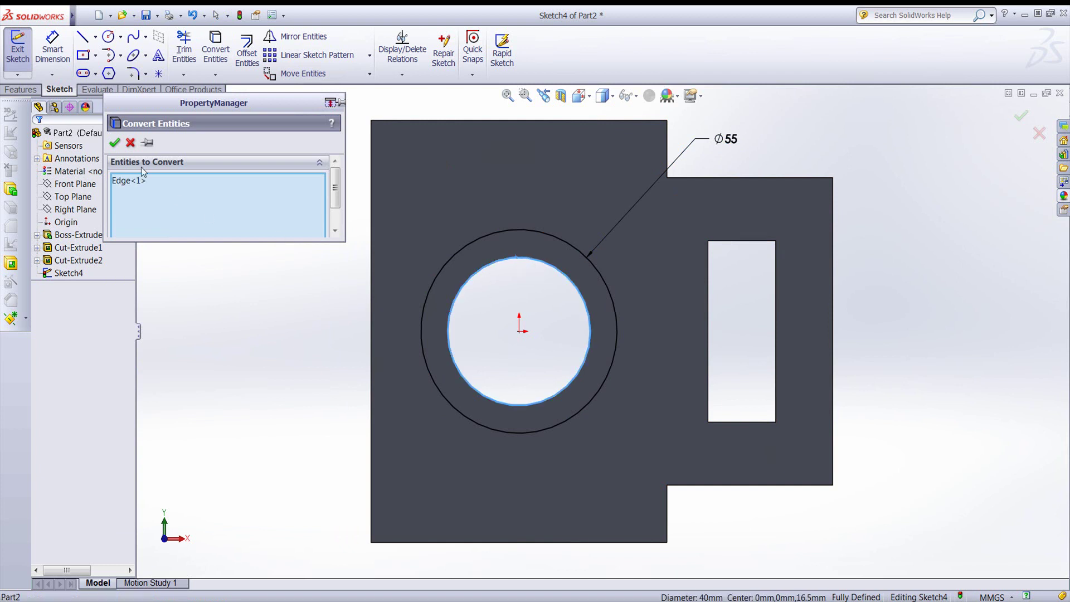
click(115, 143)
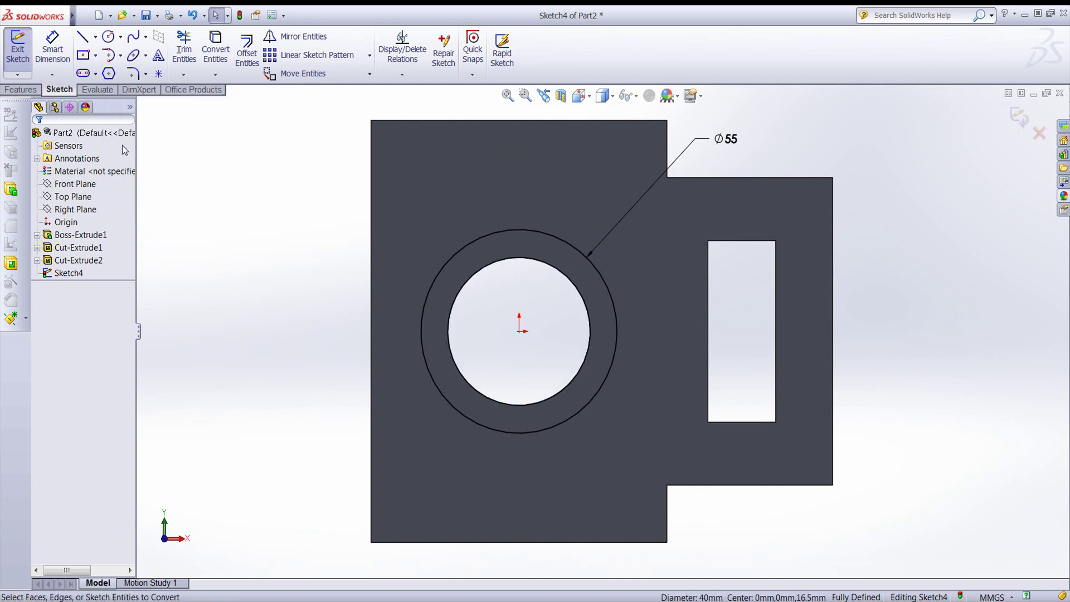
click(1019, 119)
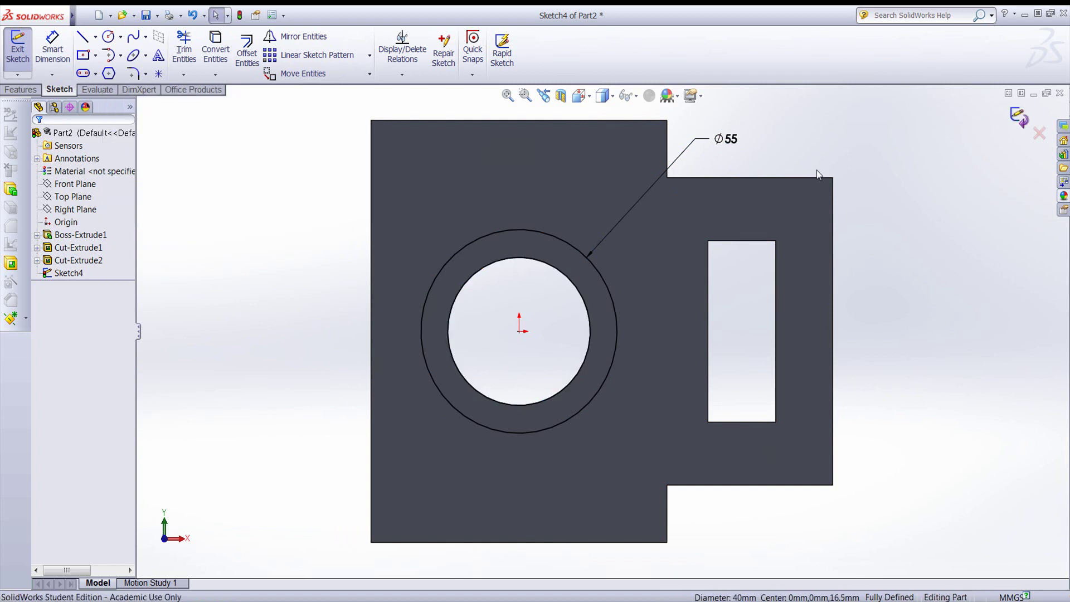
Extrude the ring sketch outward from the front face as a boss with a blind depth of 2.5 mm
click(22, 90)
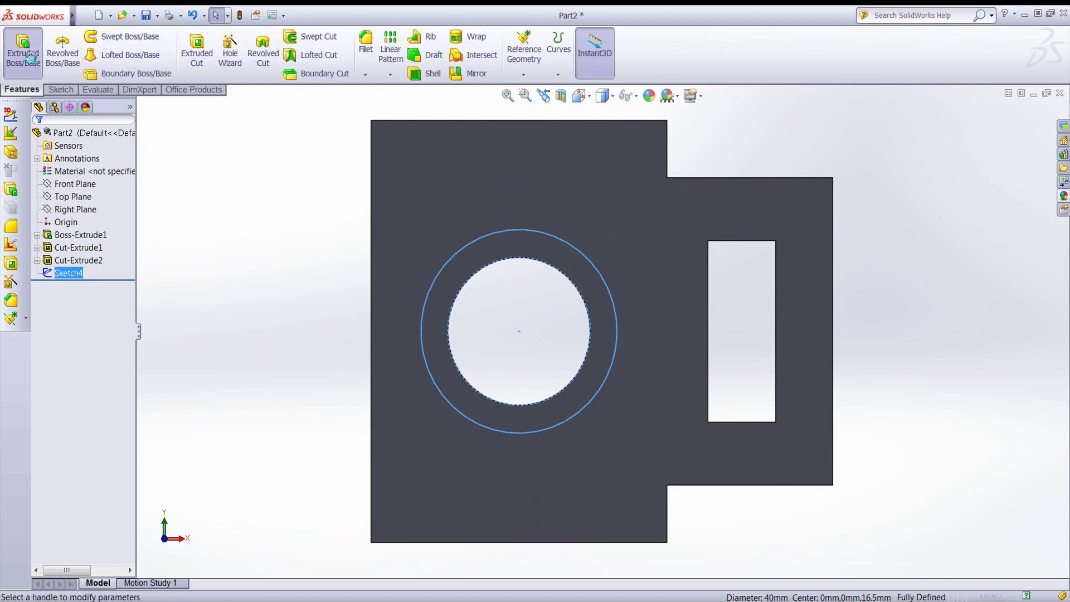
click(32, 61)
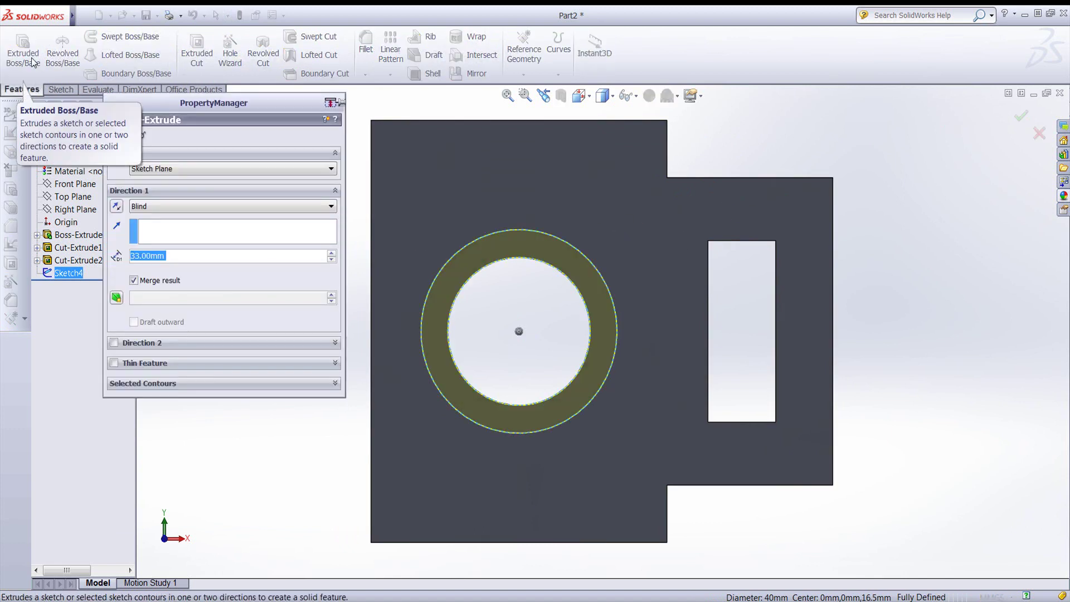
click(166, 257)
text(2.5)
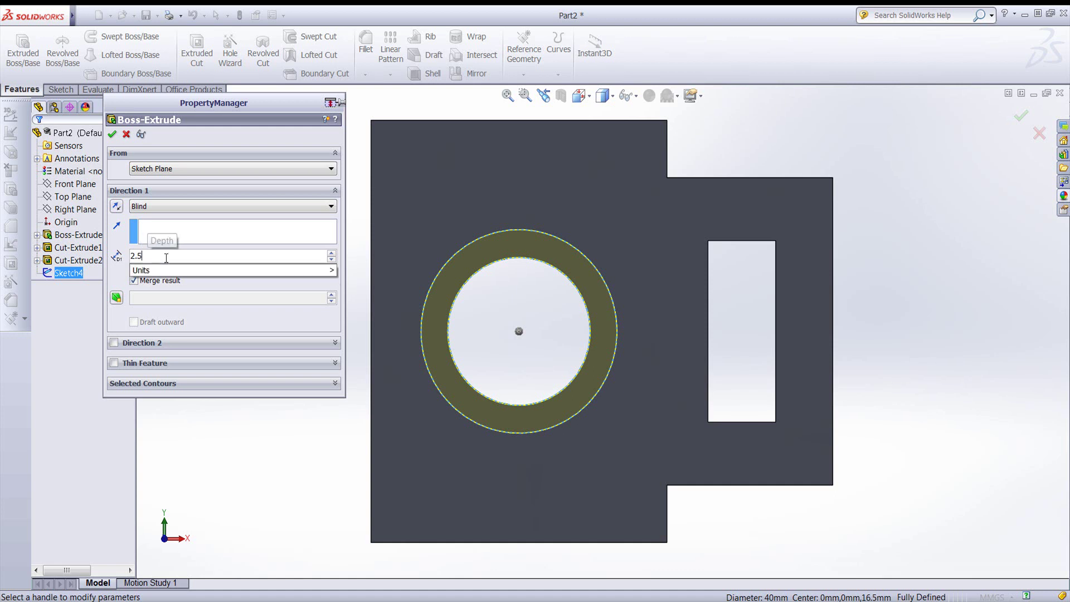
key(Return)
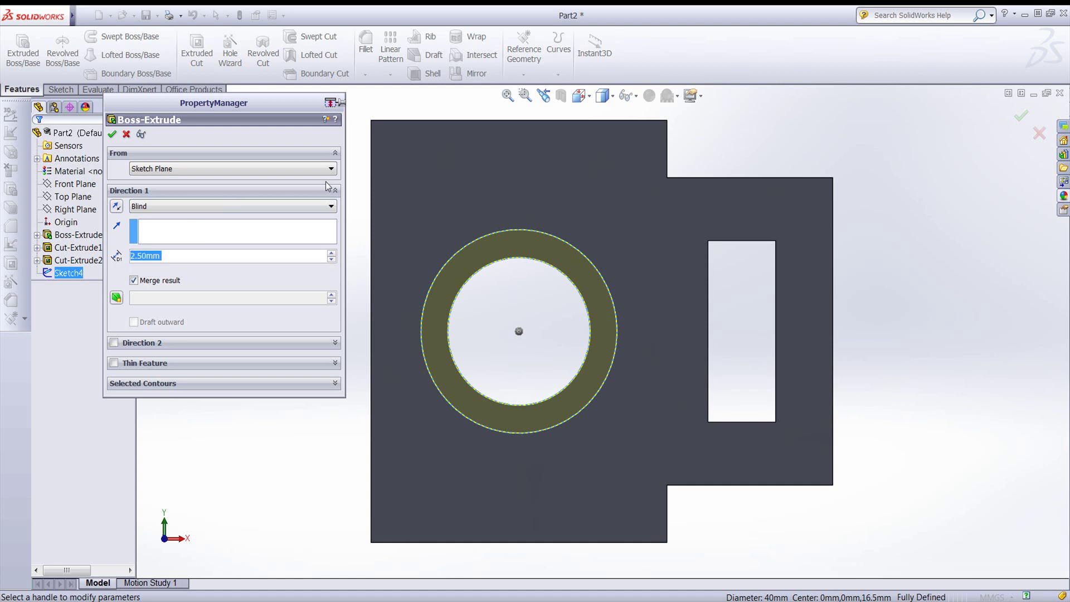
middle_drag(767, 145, 714, 221)
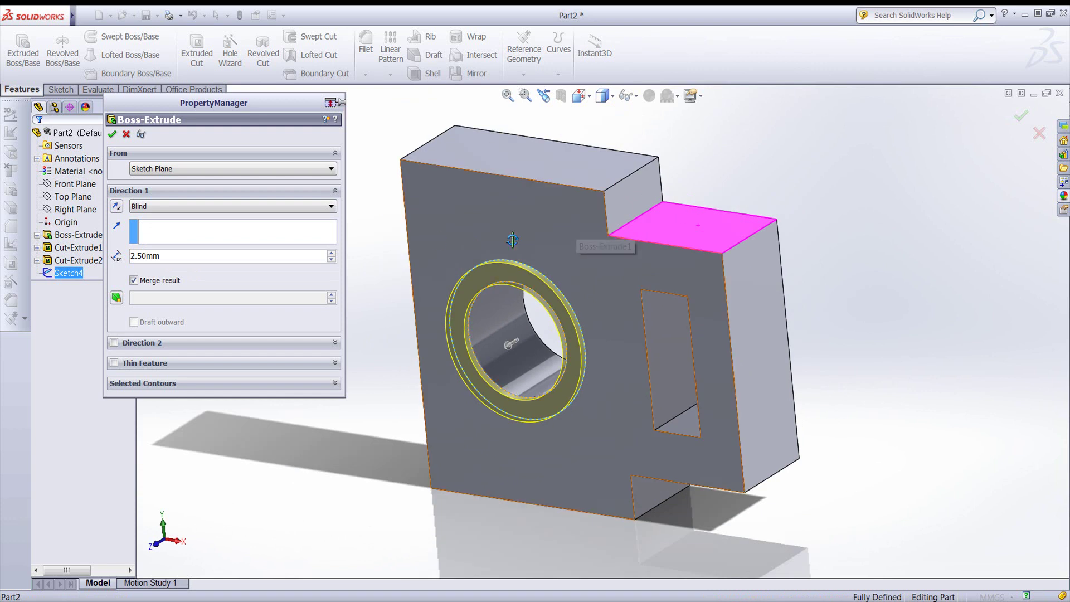
click(112, 135)
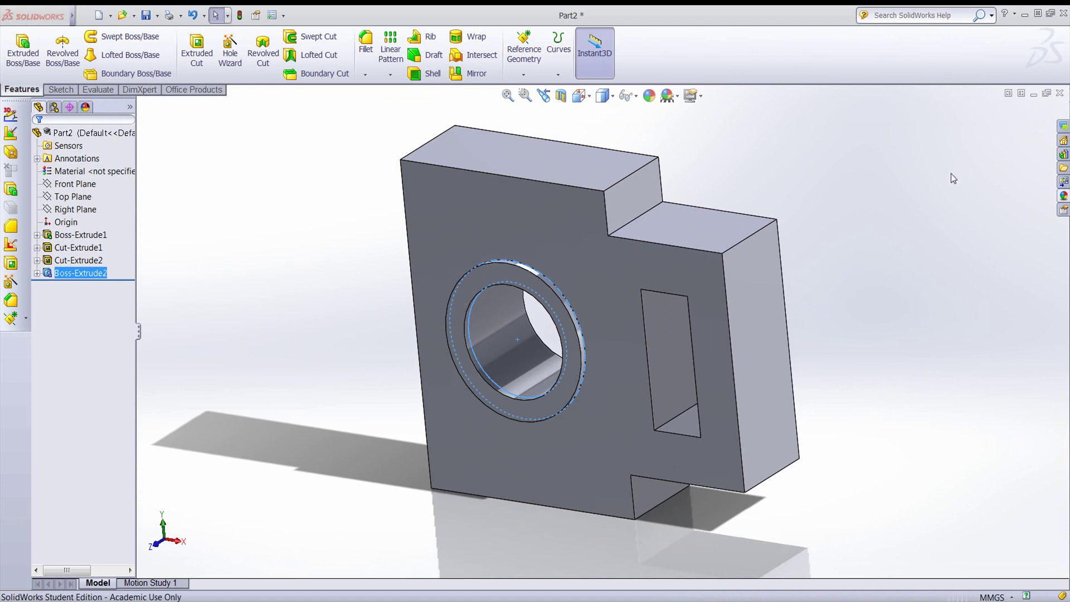
Start a sketch on the back face of the body, opposite the raised ring
middle_drag(918, 203, 775, 284)
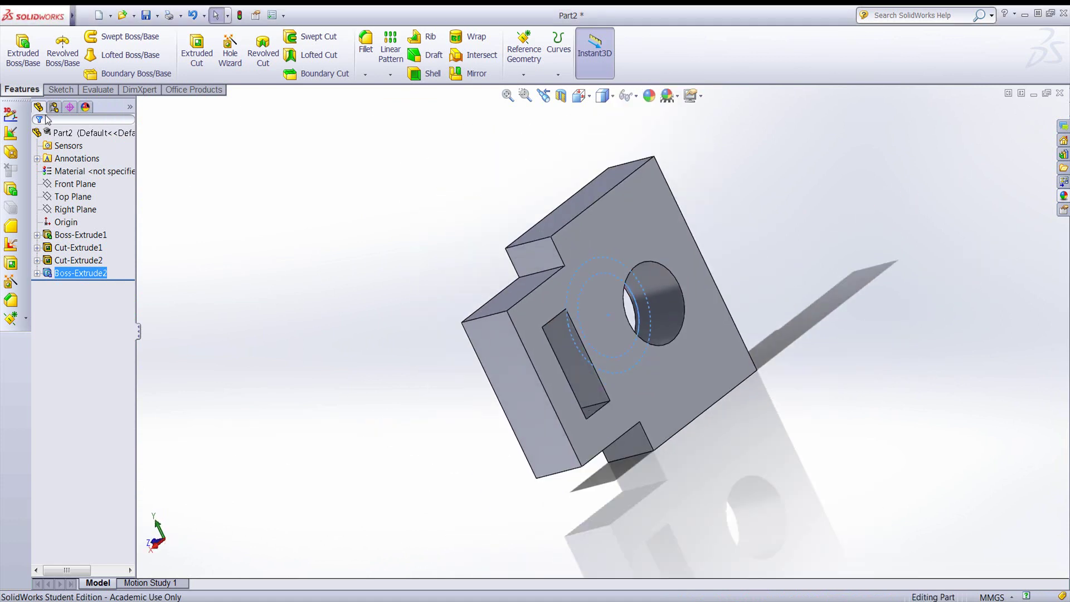
click(65, 91)
click(18, 53)
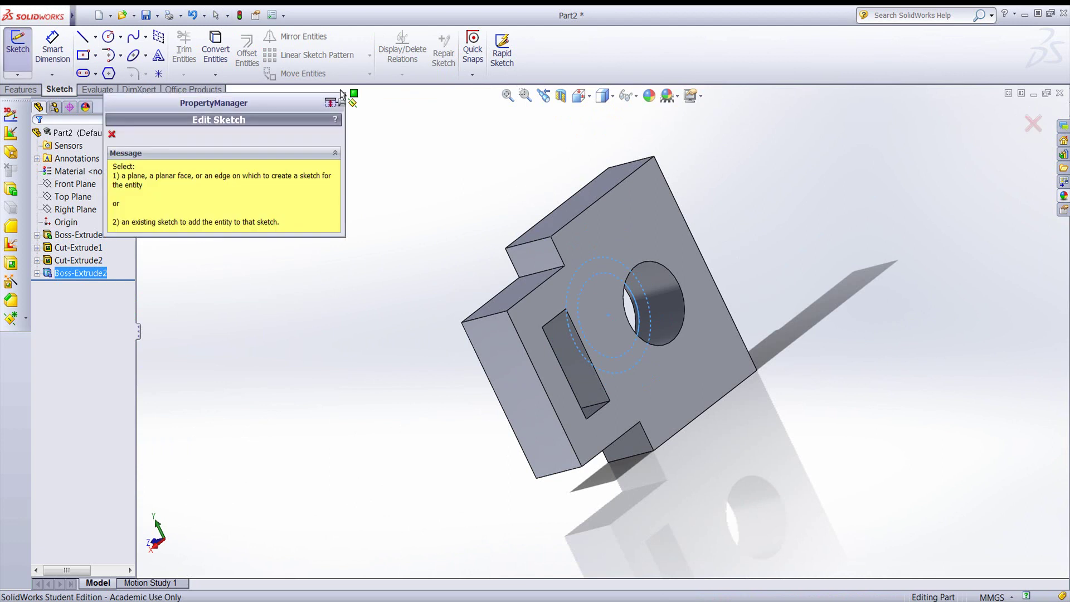
click(664, 243)
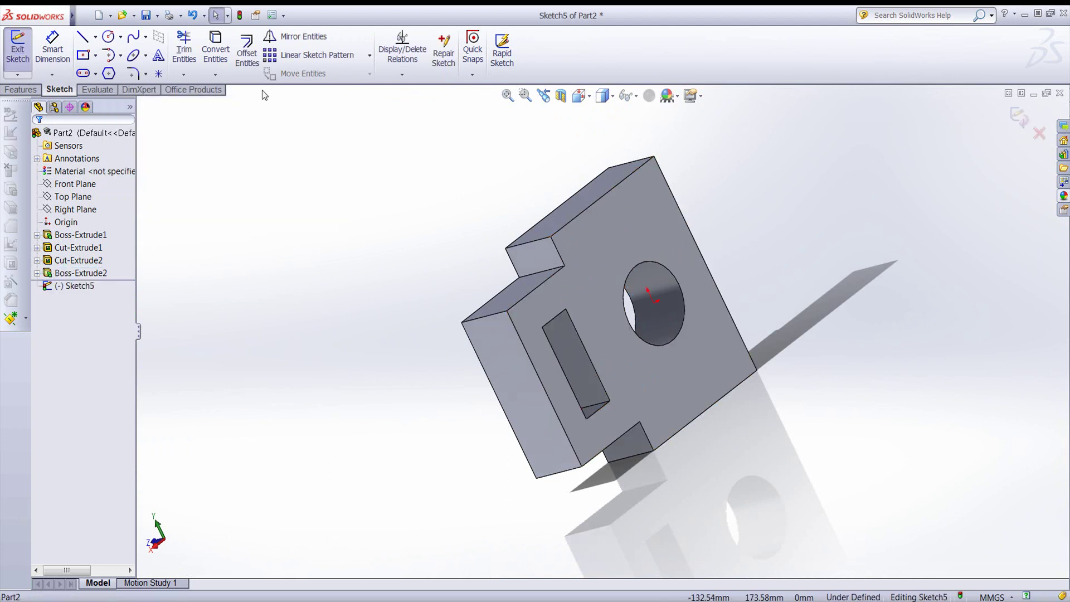
Convert the back hole edge and the front ring's outer edge into the back-face sketch, and close the sketch
click(222, 51)
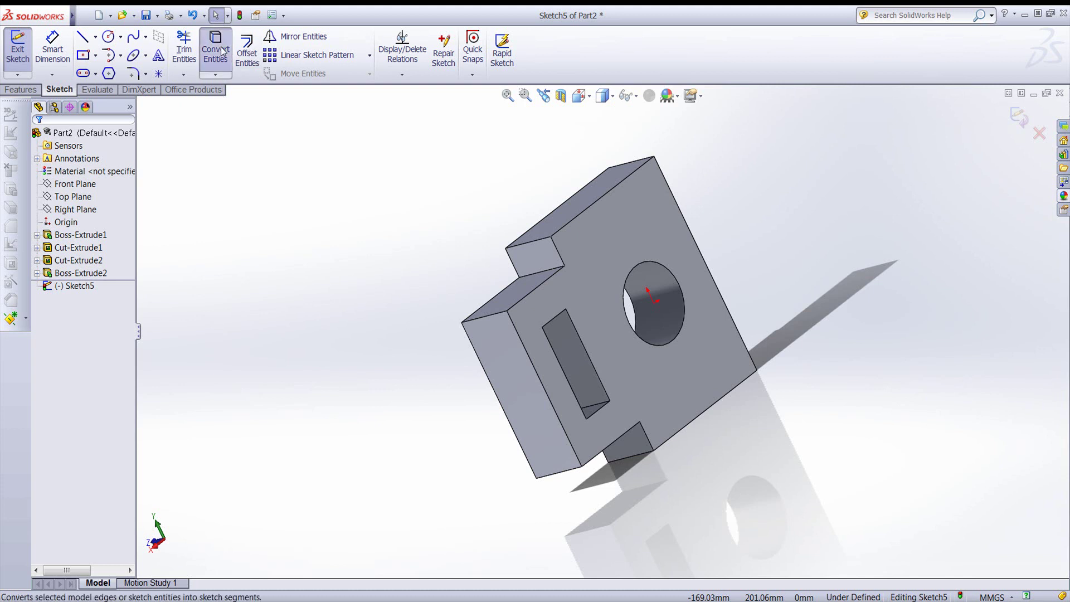
click(669, 271)
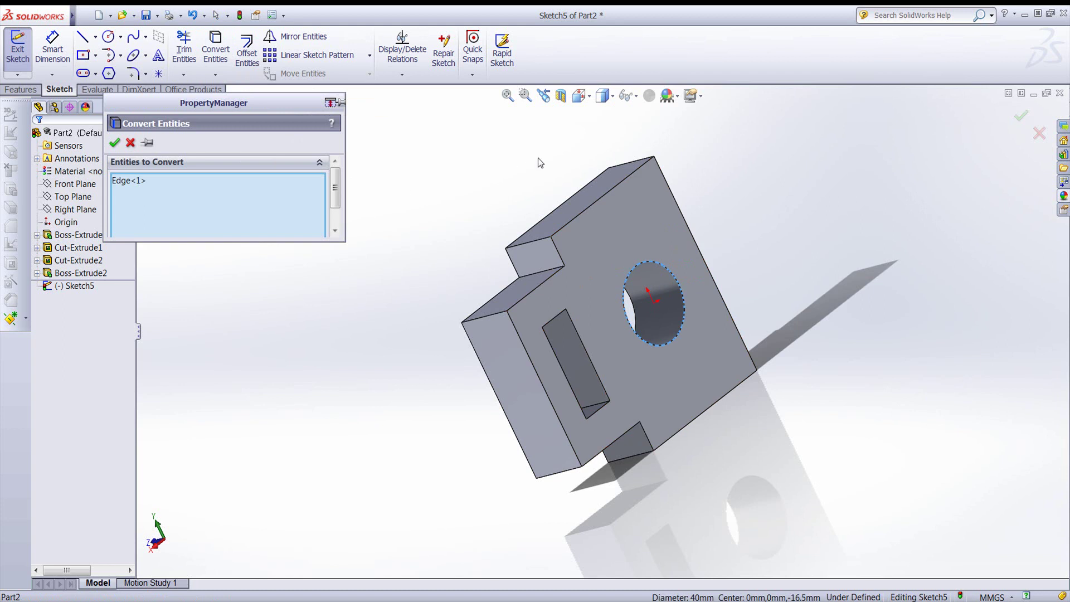
middle_drag(625, 167, 728, 179)
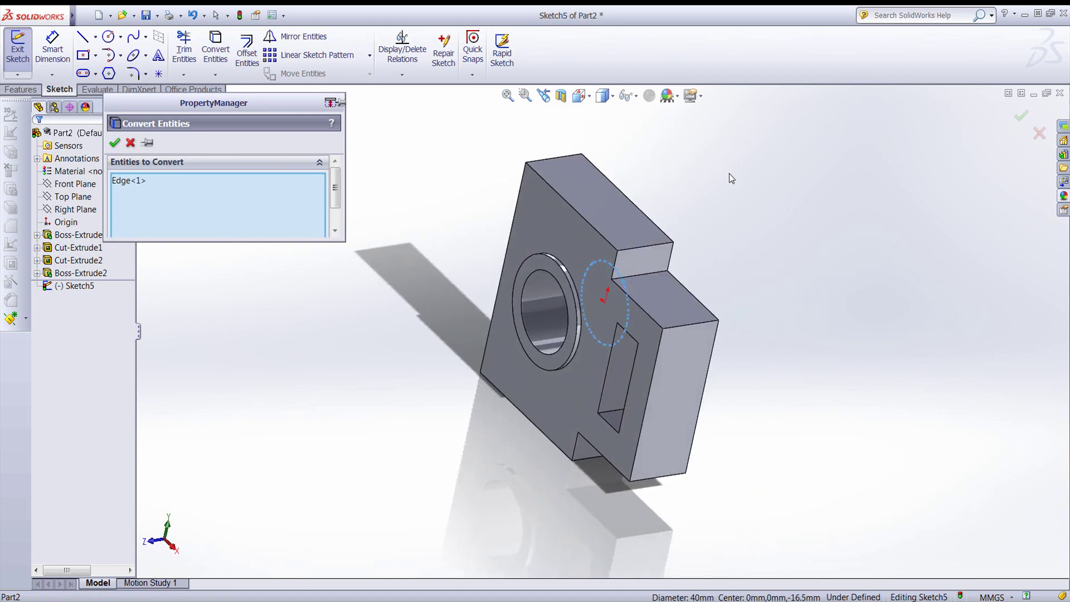
scroll(568, 306, up, 5)
scroll(592, 309, down, 8)
scroll(592, 309, down, 3)
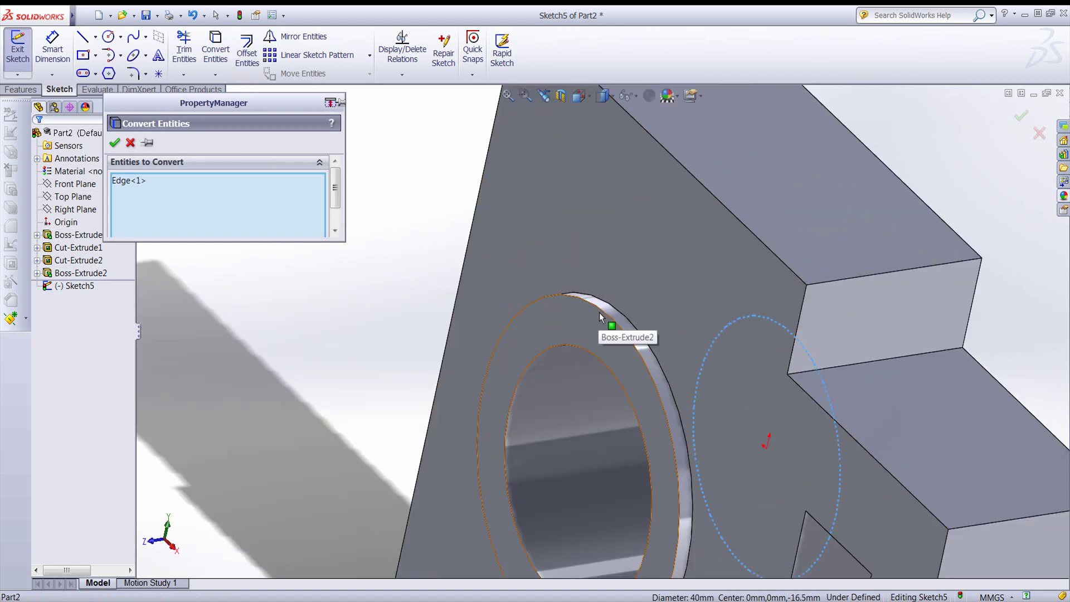
click(605, 316)
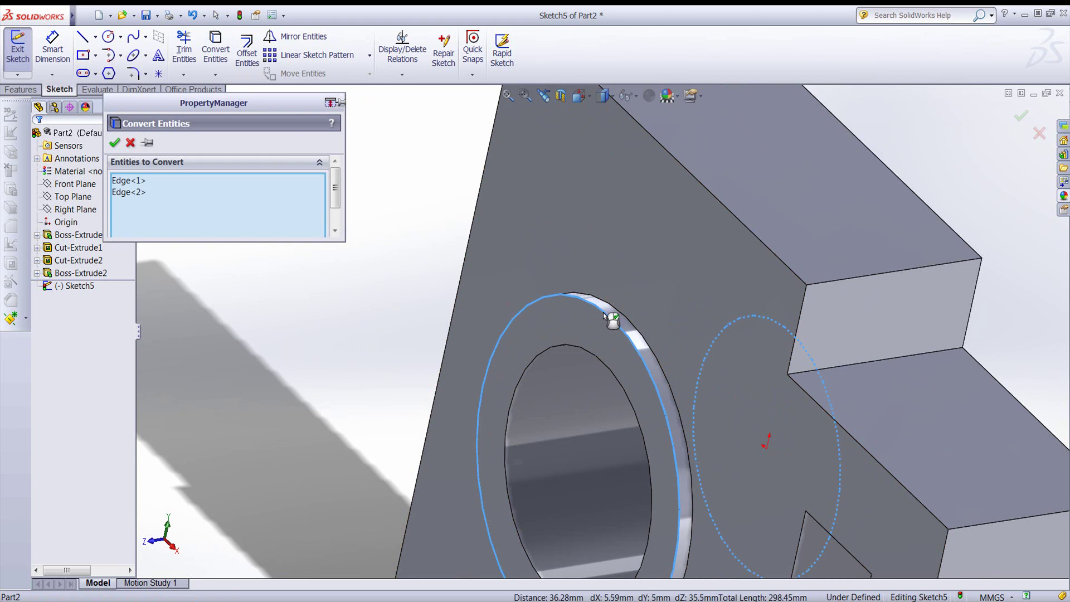
click(115, 146)
scroll(769, 299, up, 10)
middle_drag(755, 299, 545, 220)
scroll(624, 311, up, 4)
scroll(644, 335, down, 2)
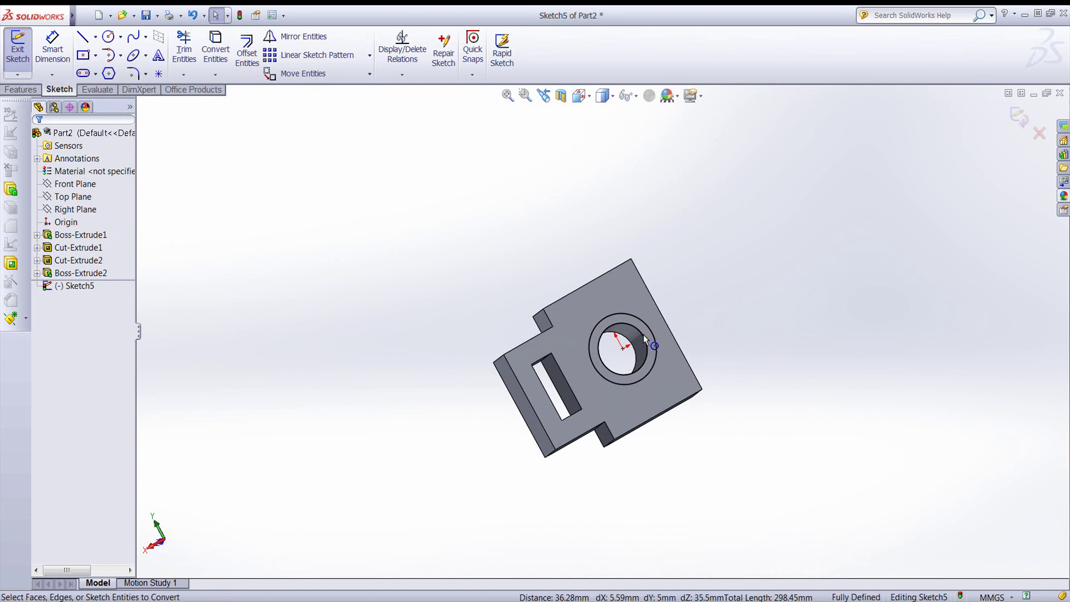
scroll(644, 335, down, 4)
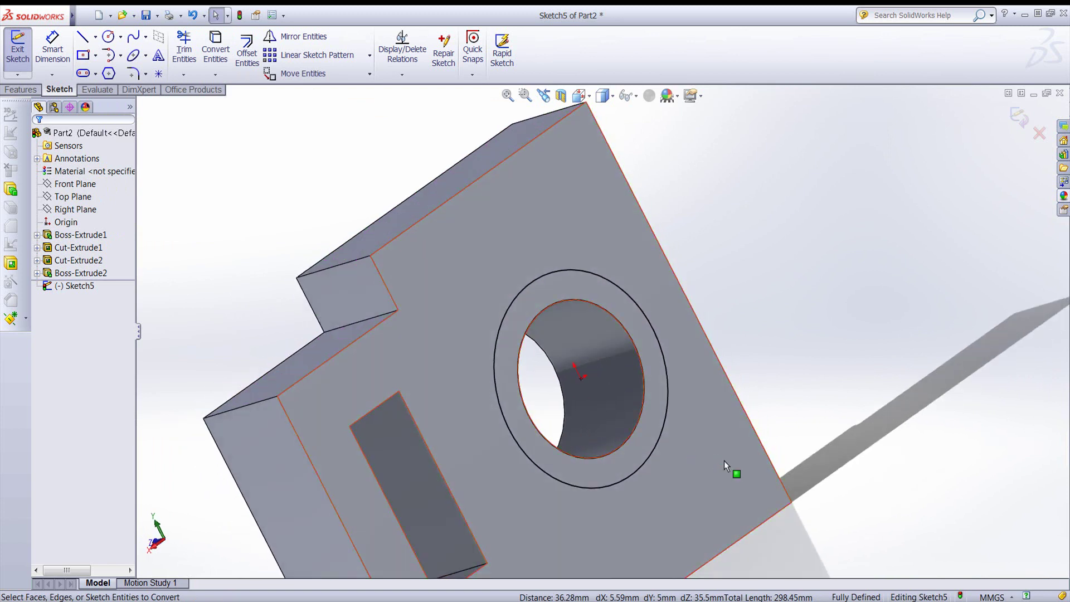
scroll(658, 435, up, 2)
click(1019, 117)
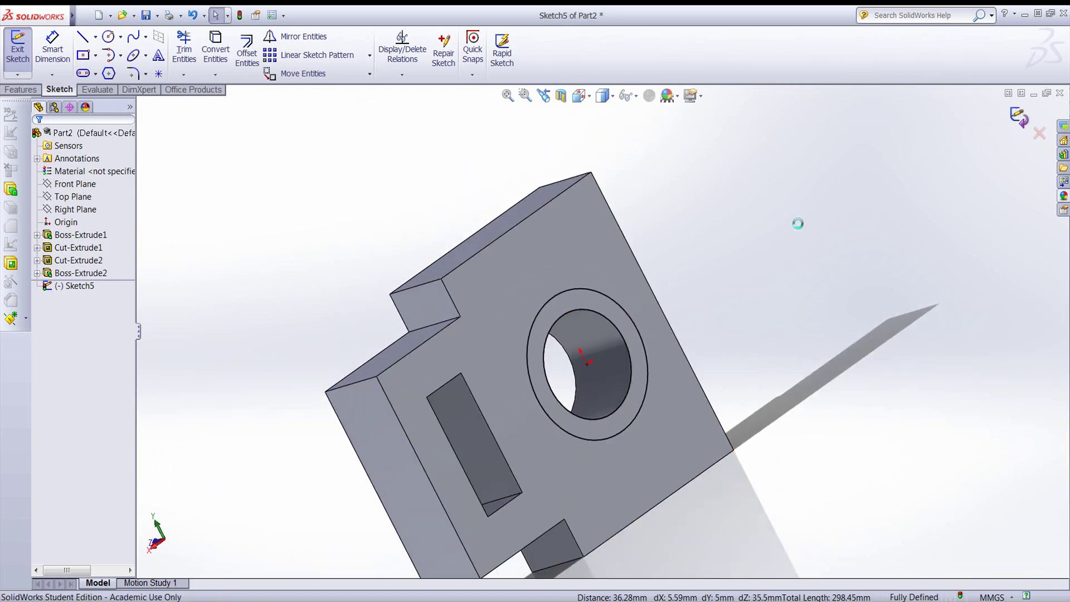
Extrude the back-face ring sketch outward as a boss with a blind depth of 13.7 mm
click(26, 91)
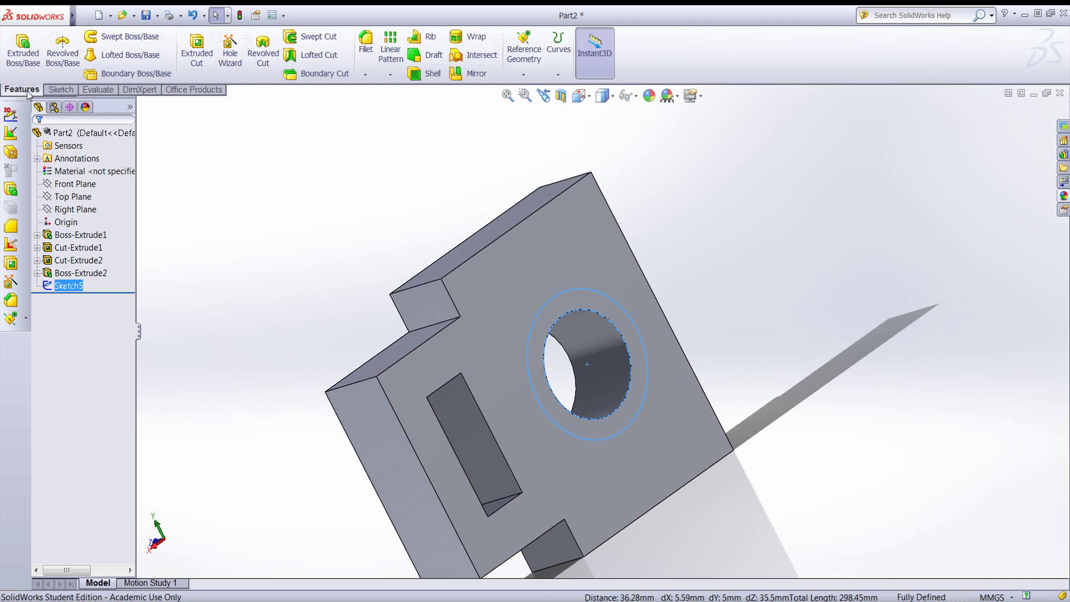
click(23, 50)
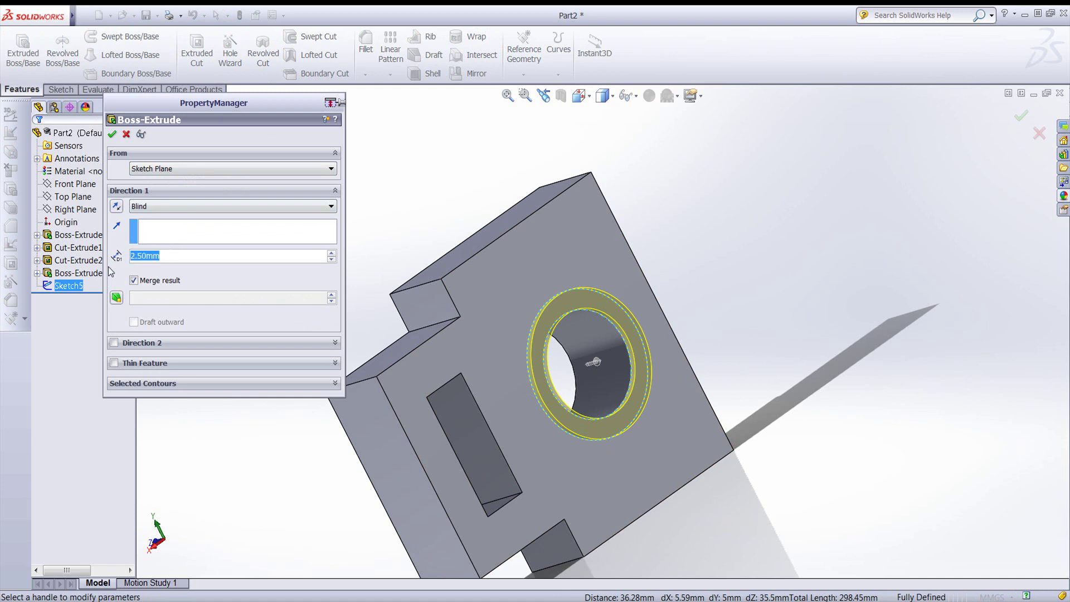
text(13.7)
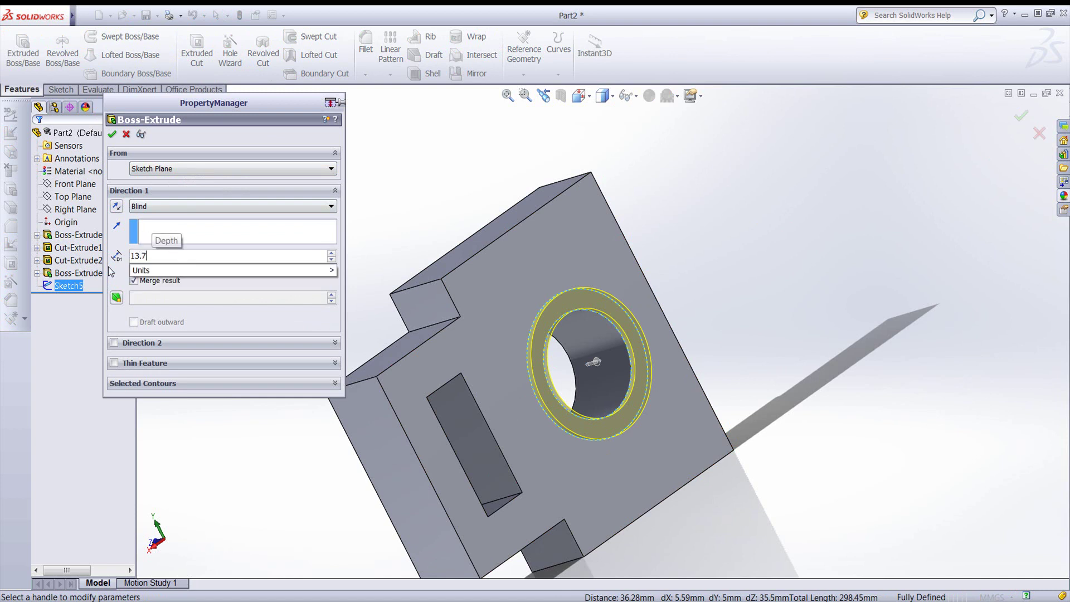
key(Return)
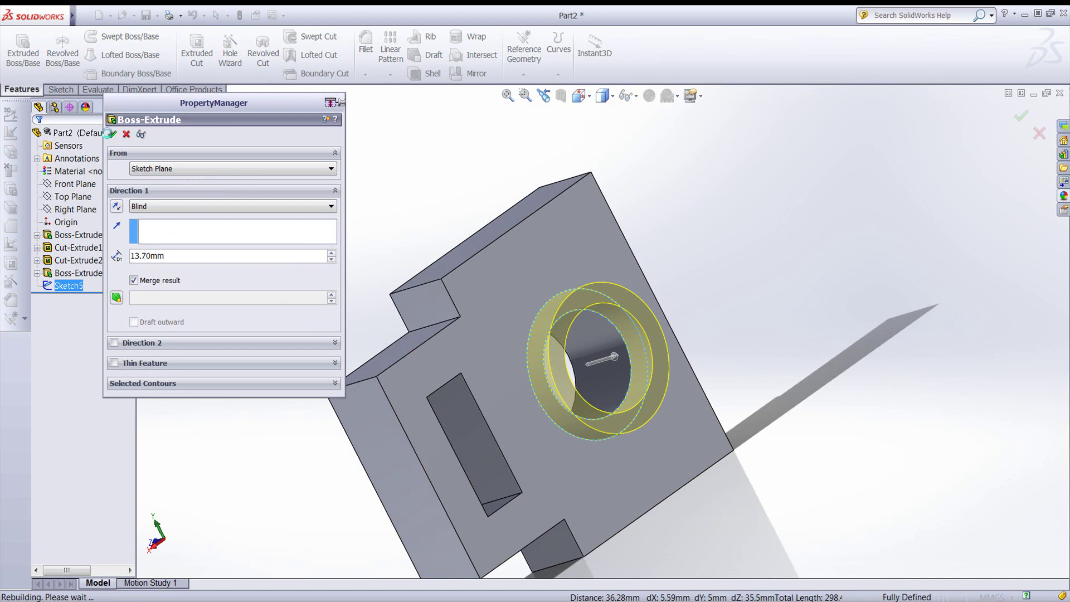
click(113, 134)
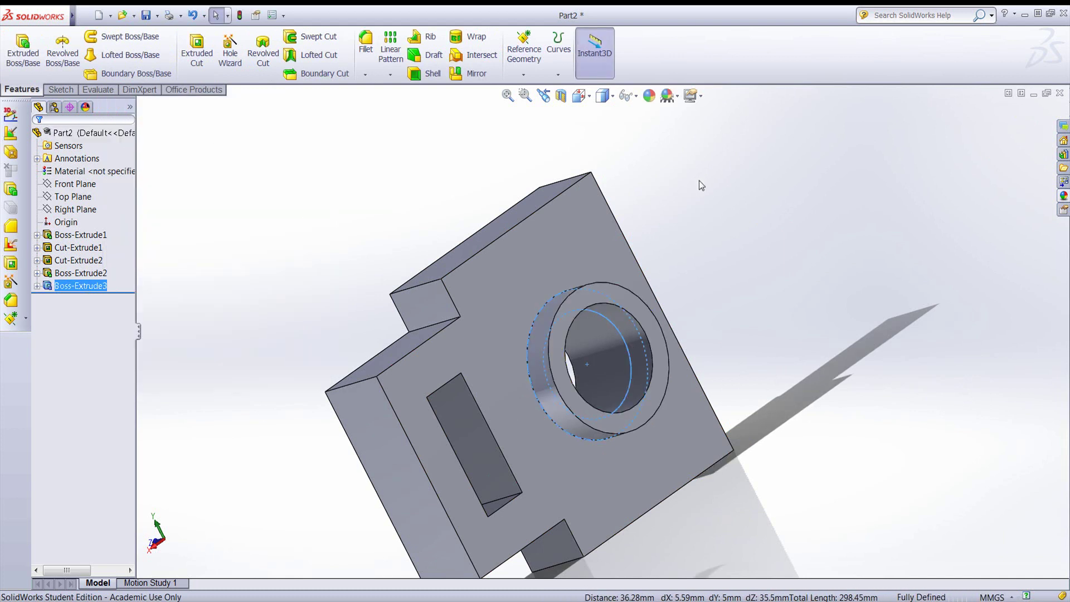
middle_drag(690, 193, 868, 159)
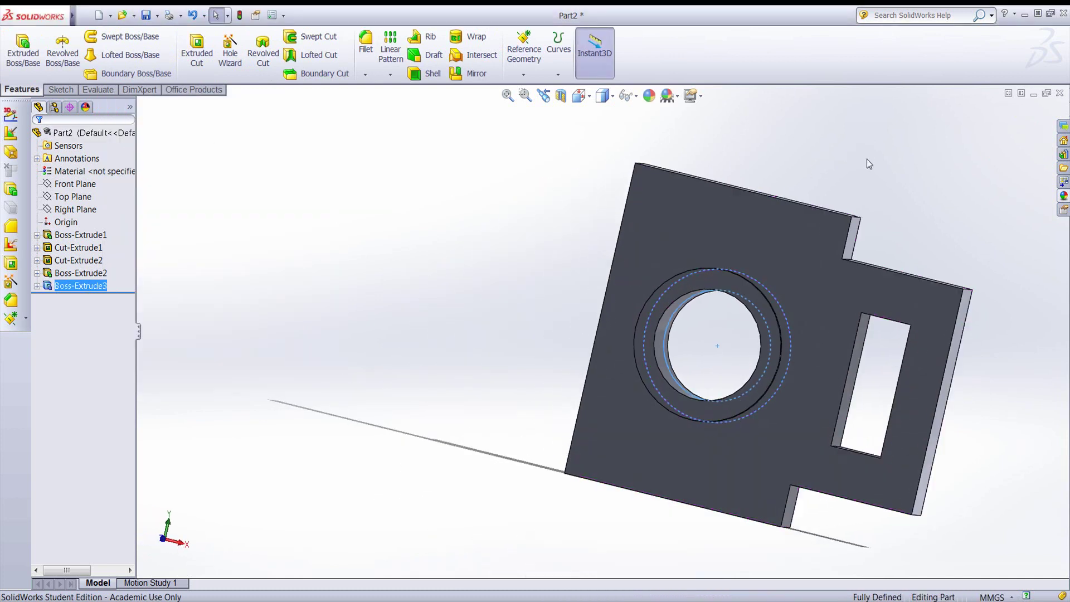
scroll(670, 446, up, 5)
scroll(655, 367, down, 4)
scroll(566, 202, up, 1)
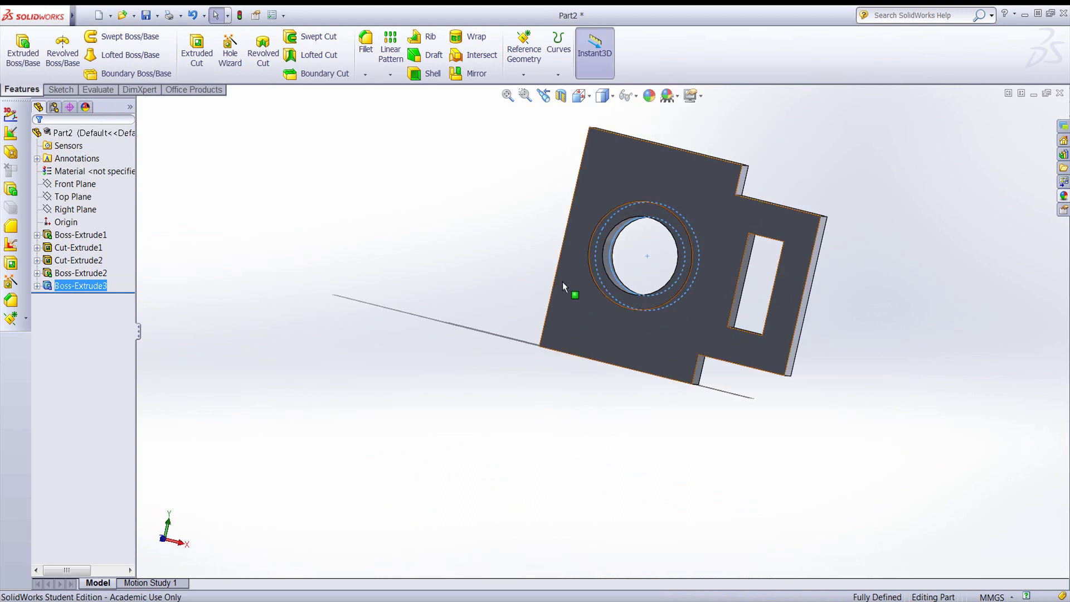
click(60, 89)
click(17, 44)
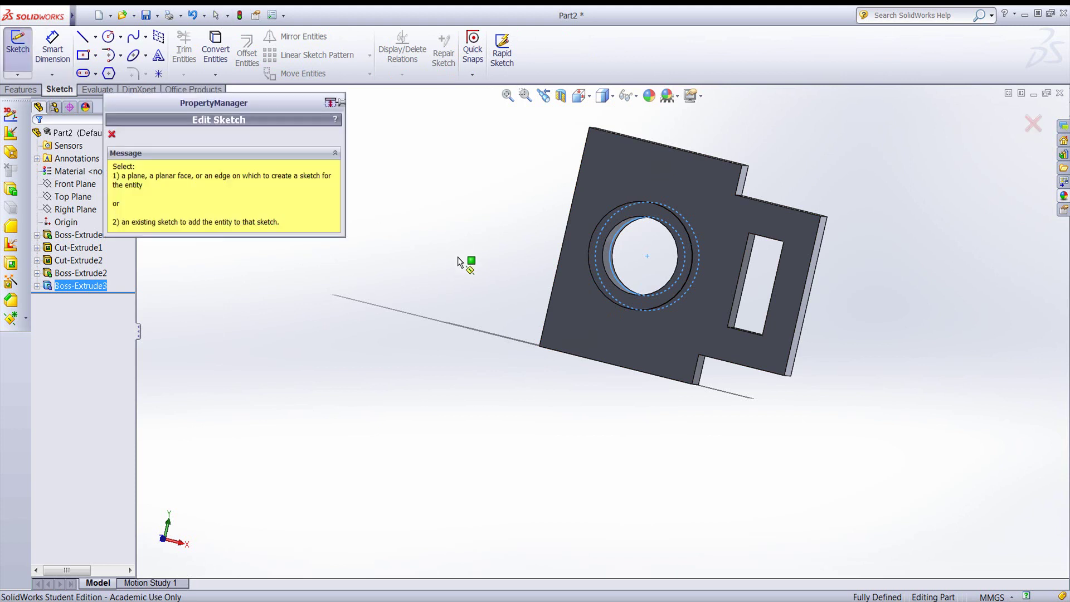
click(573, 322)
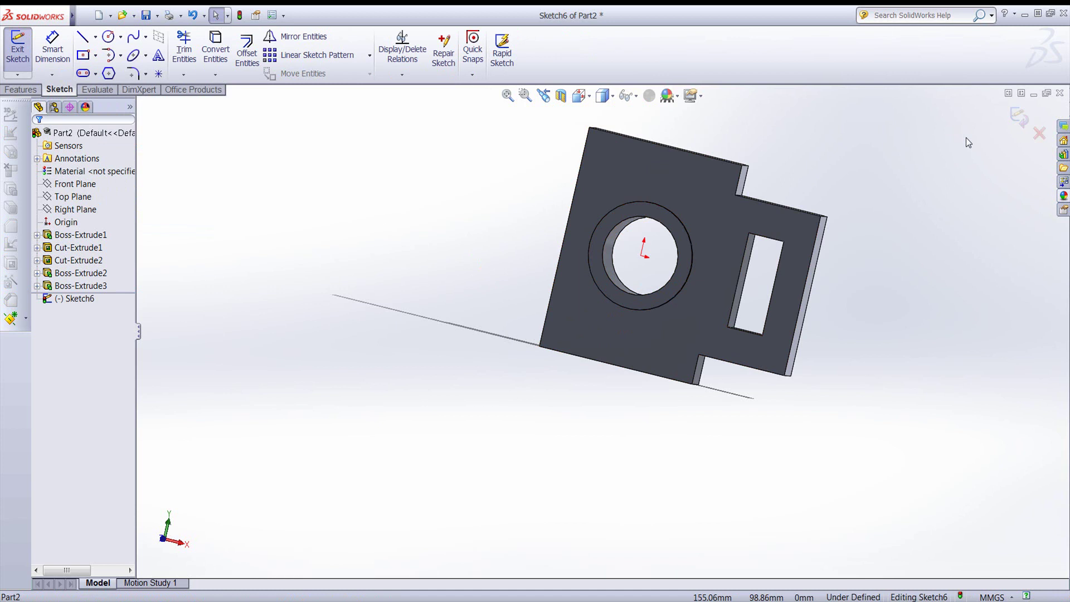
click(1039, 134)
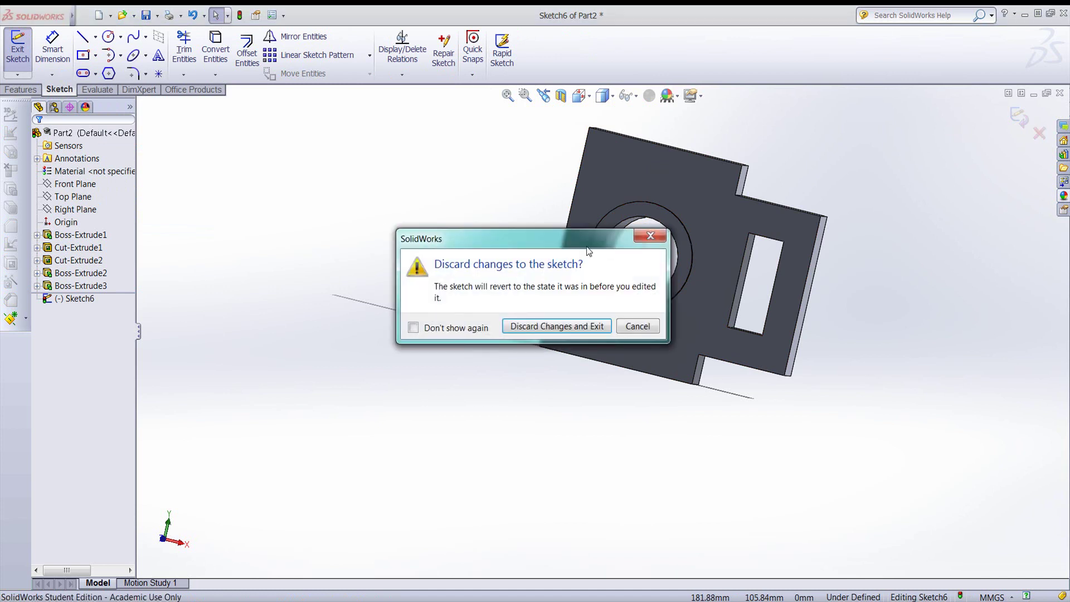
click(573, 327)
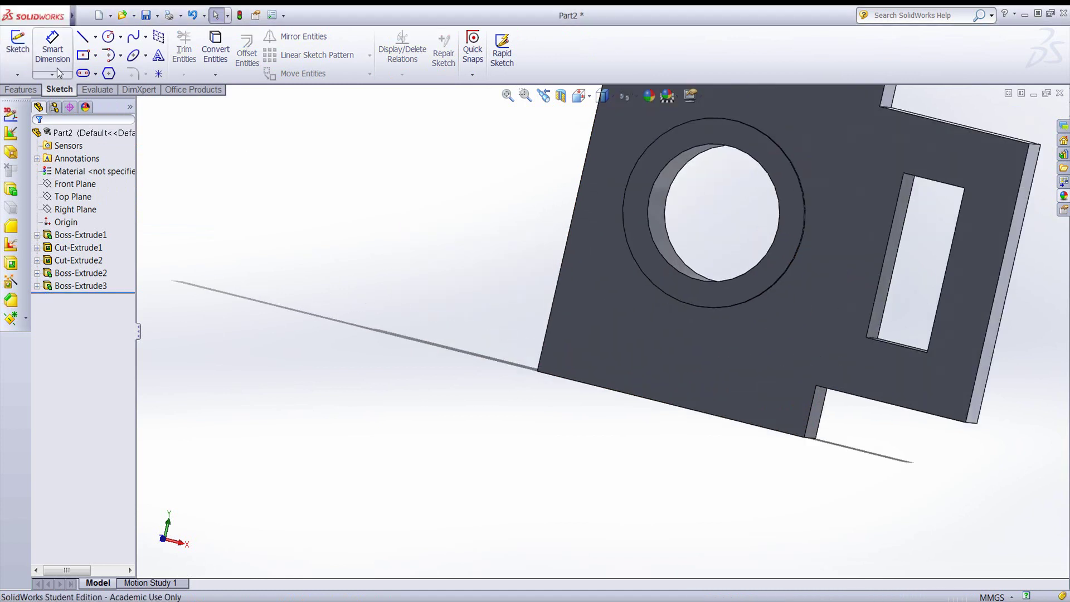
Start a sketch on the body's front face and orient the view normal to it
click(18, 45)
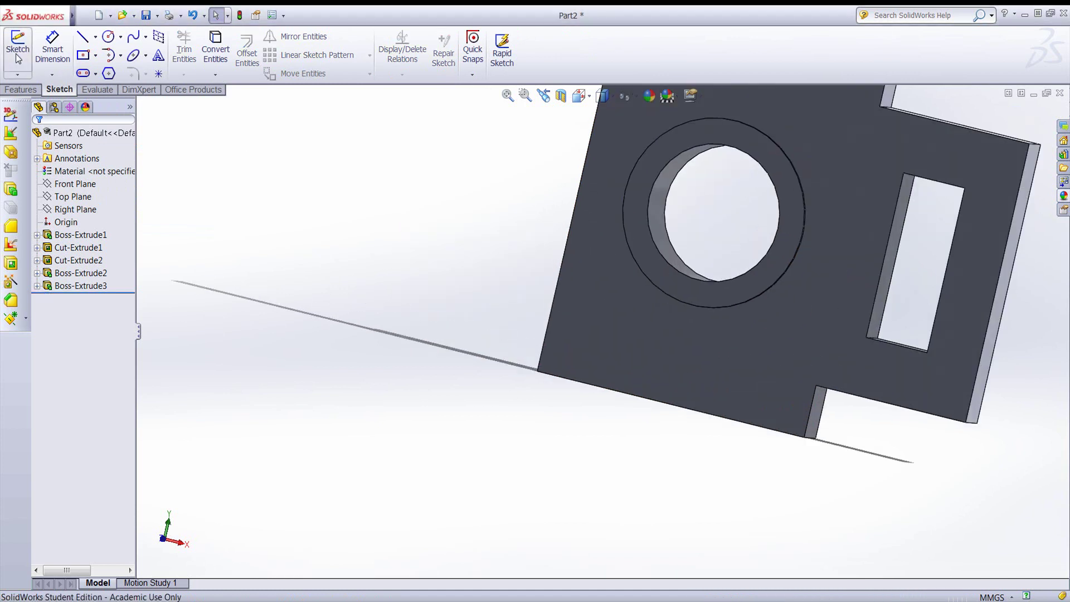
click(584, 356)
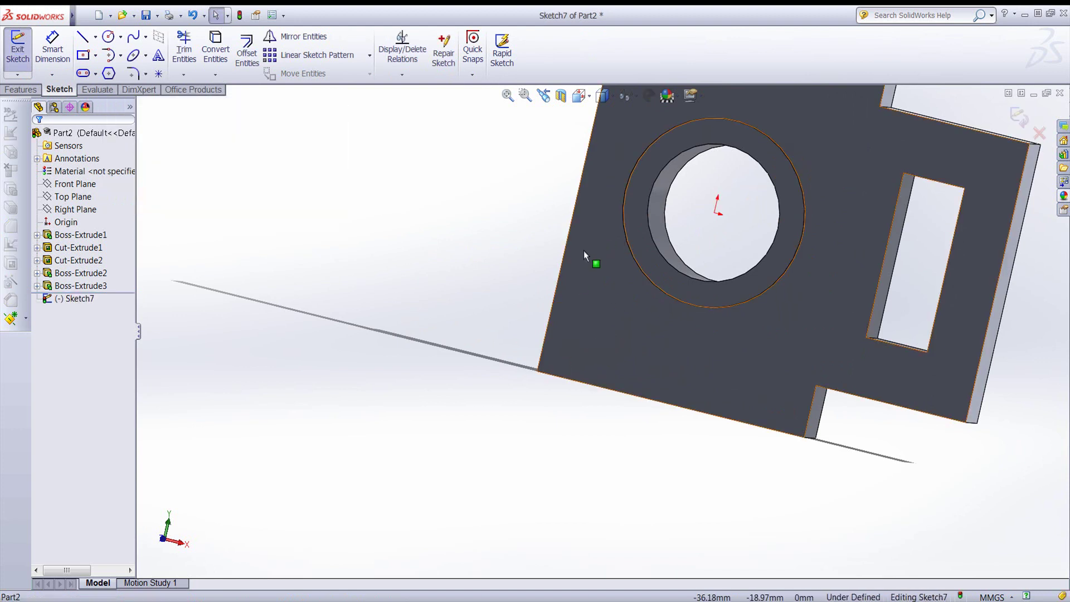
key(space)
click(701, 344)
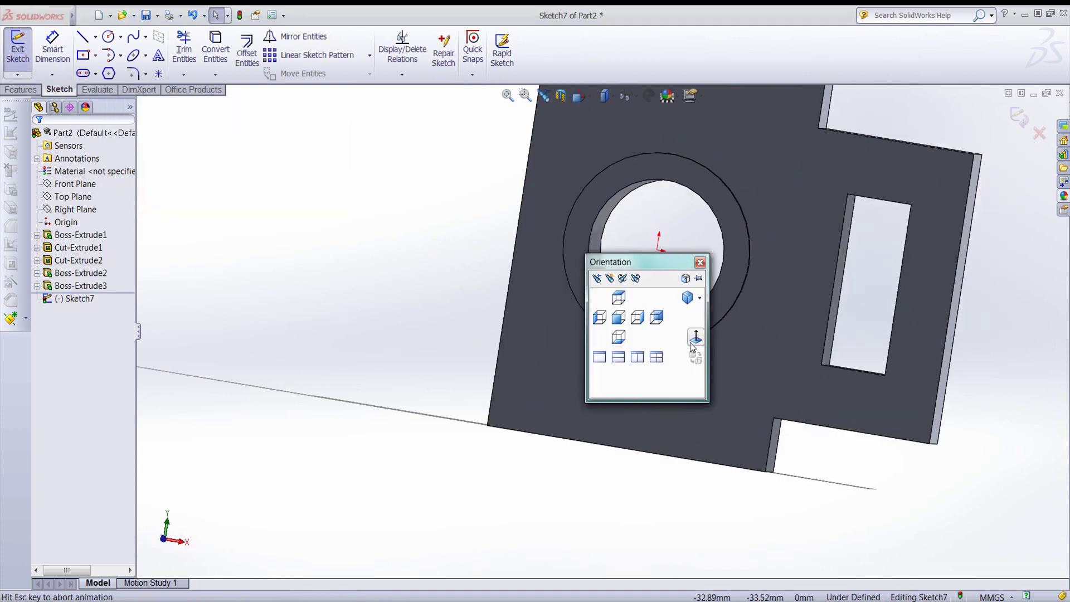
Sketch a circle of about 53.5 mm radius on the front face, centred on the origin
click(108, 37)
click(519, 331)
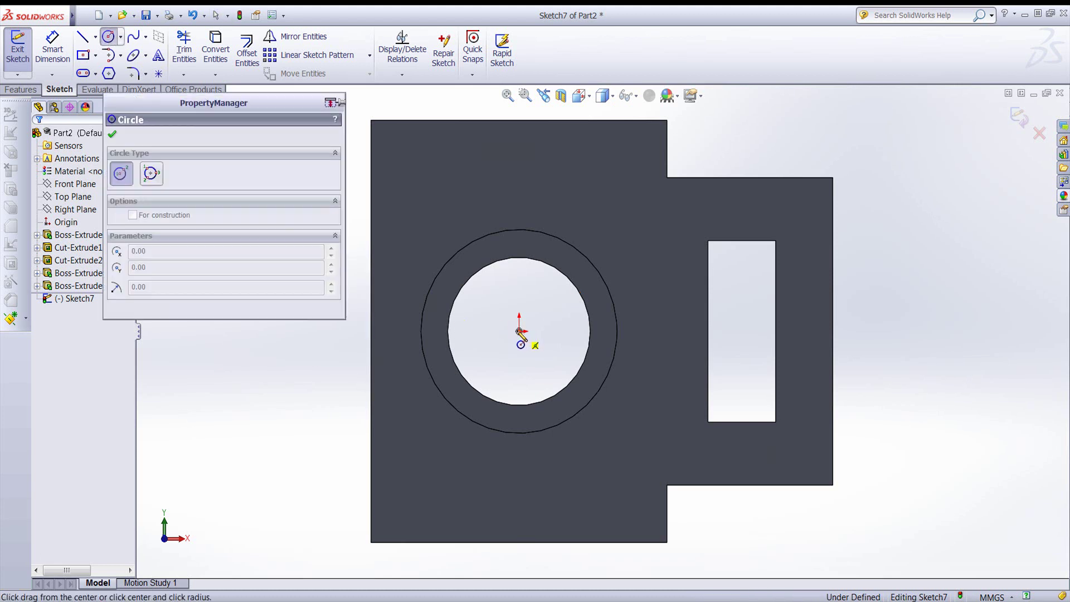
click(334, 376)
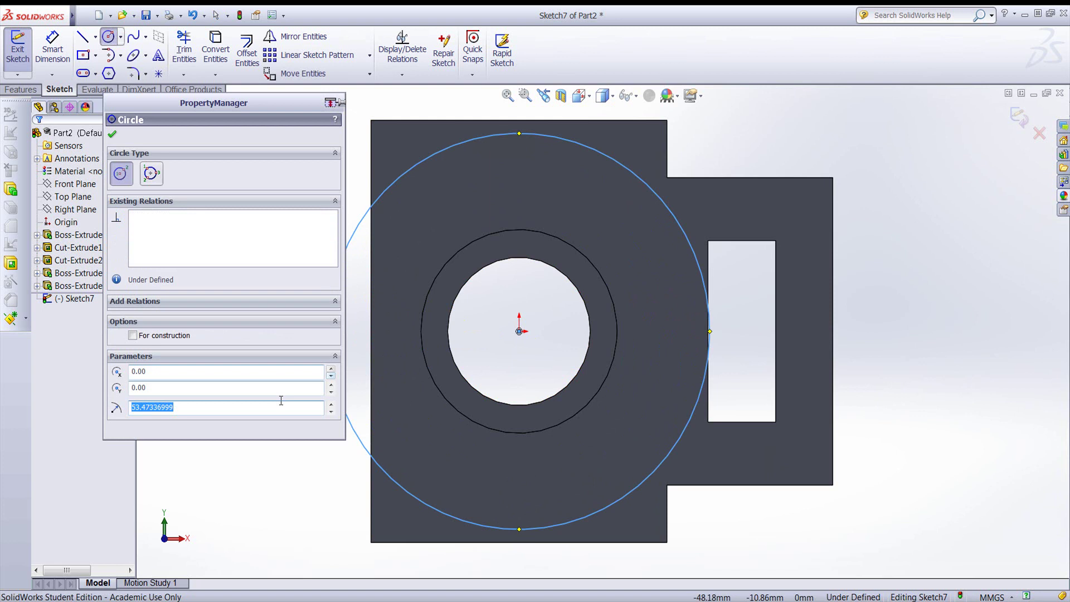
click(112, 136)
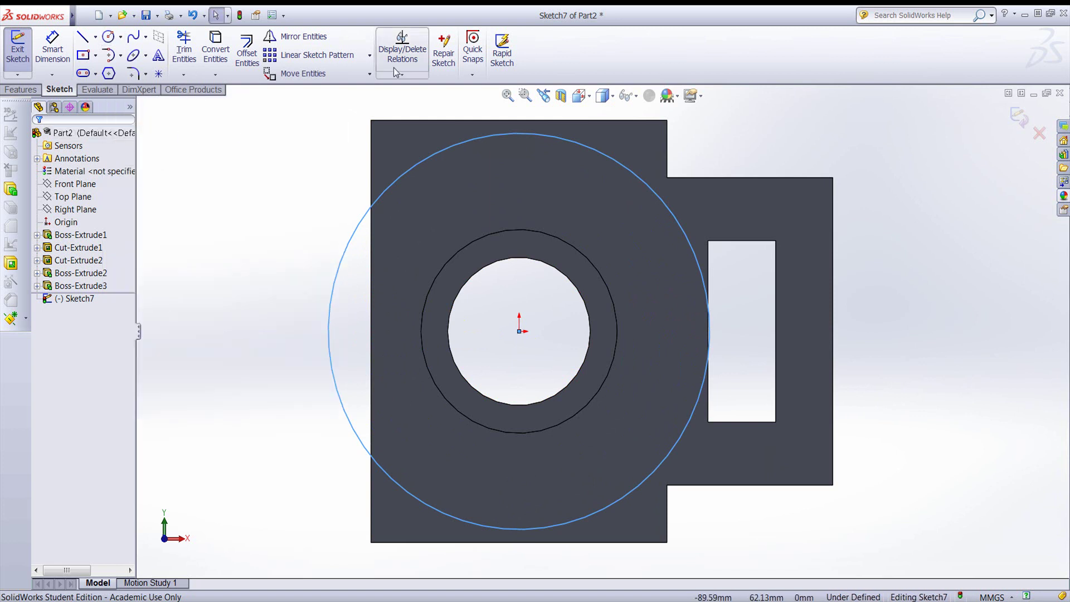
Convert the body's long edge opposite the rectangular opening and trim the sketch to the closed arc segment outside the body
click(215, 52)
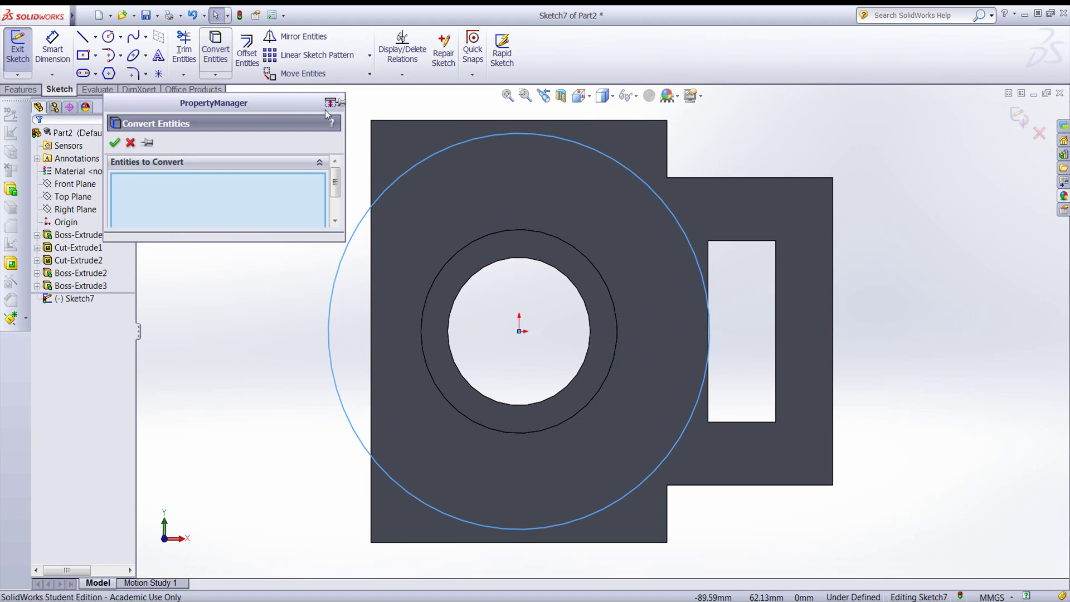
click(371, 156)
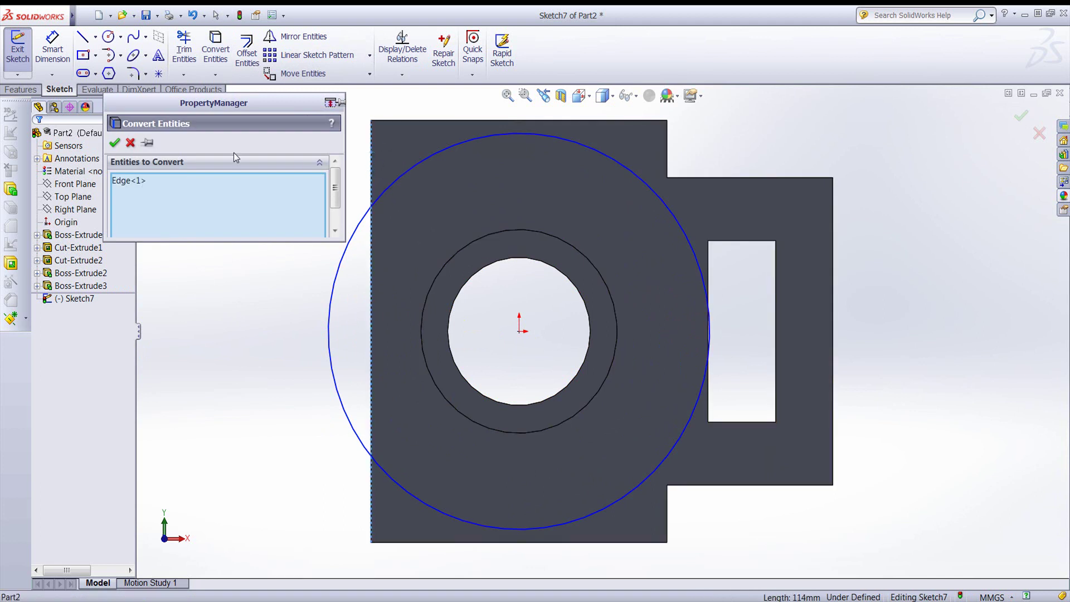
click(114, 143)
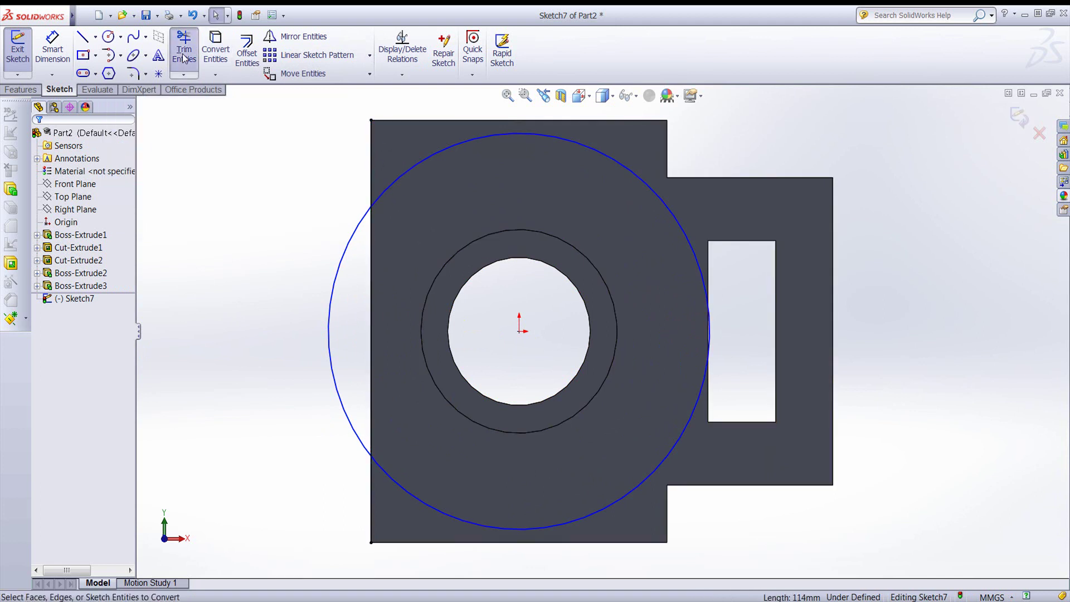
click(184, 58)
drag(362, 170, 397, 189)
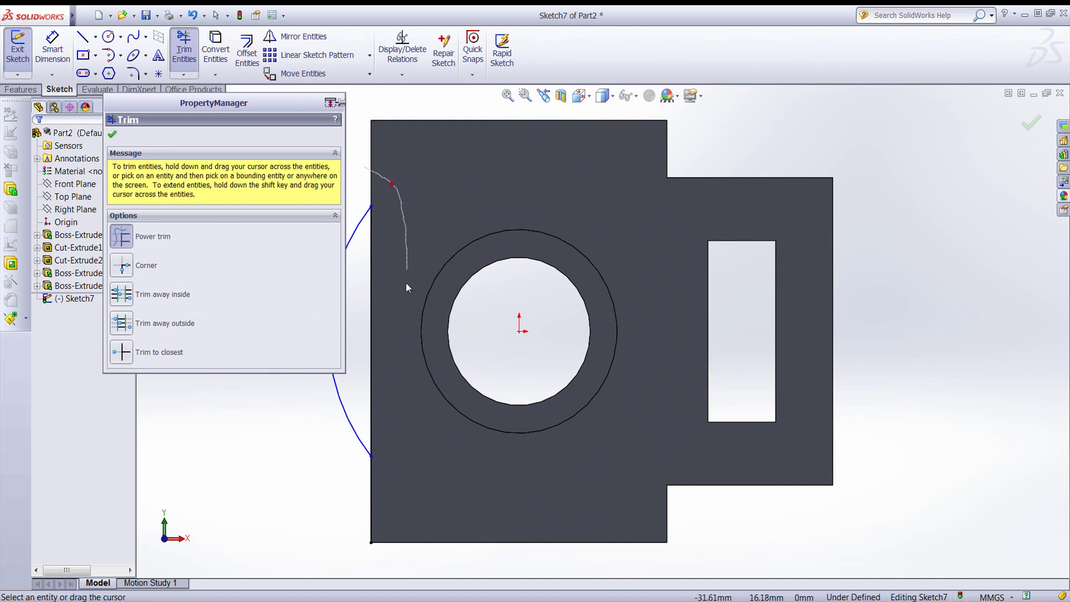
drag(359, 518, 357, 518)
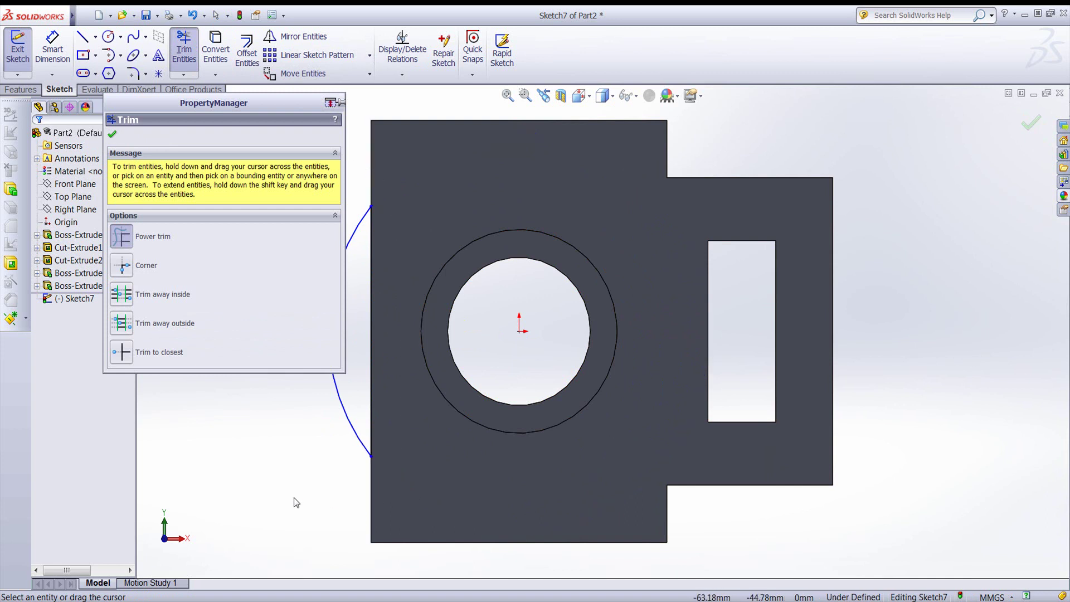
click(111, 136)
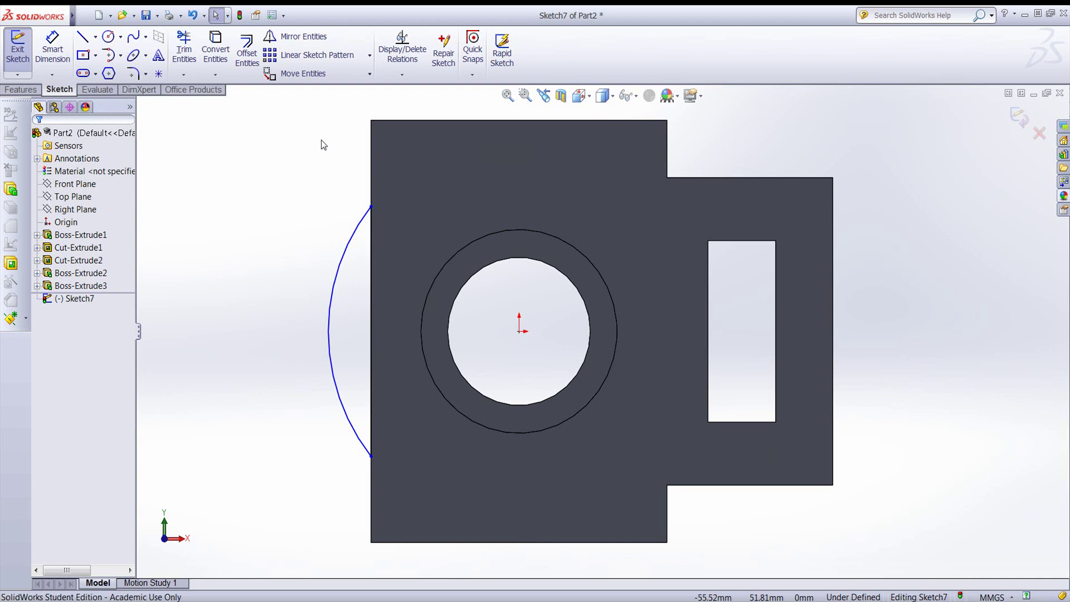
Dimension the arc with a radius of 56 mm and close the sketch
click(52, 50)
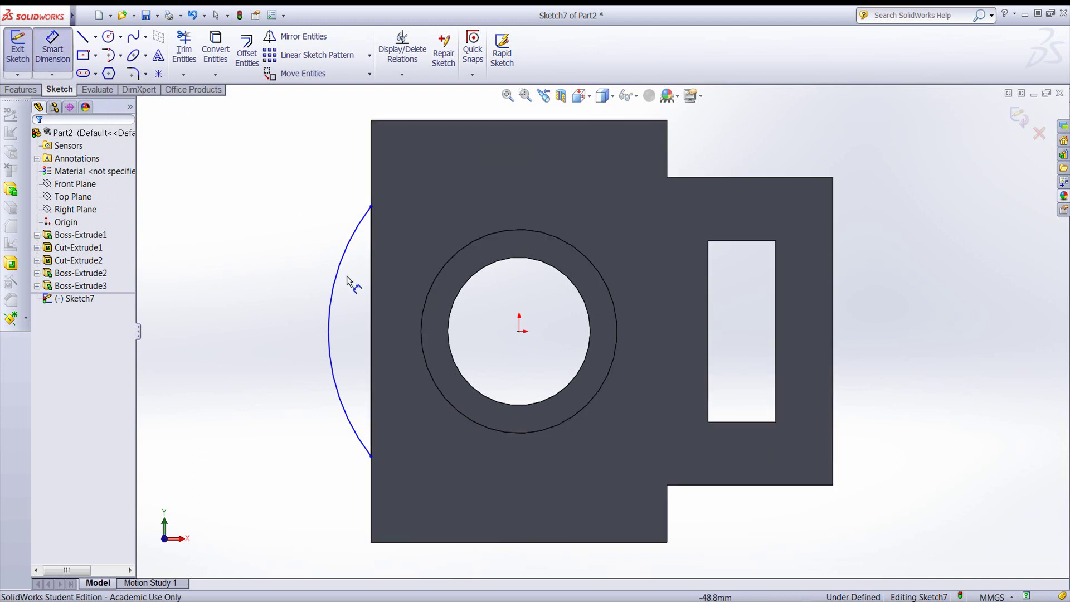
click(336, 279)
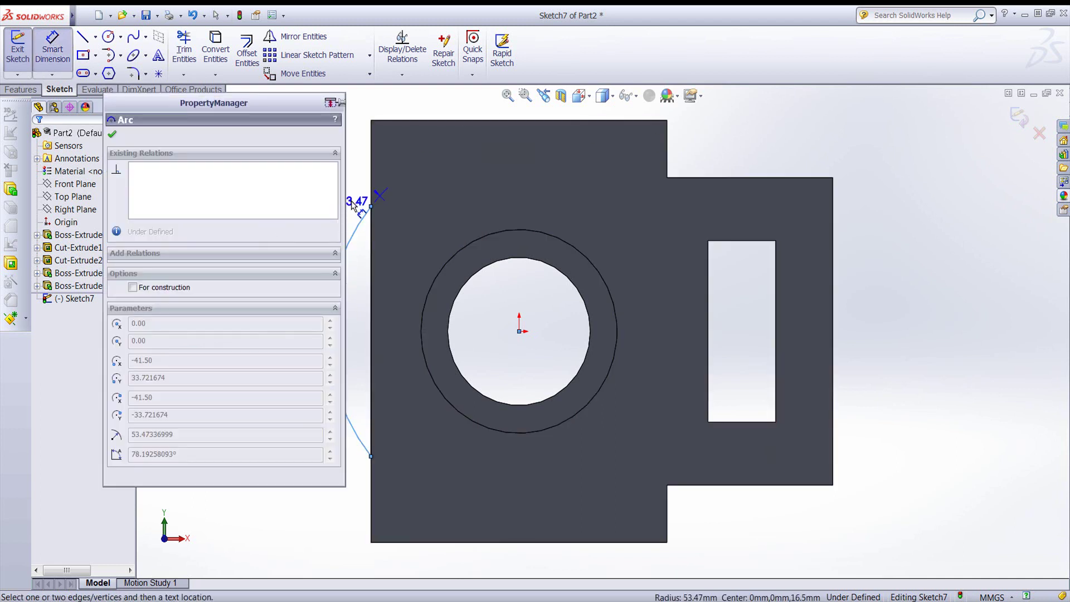
click(350, 100)
click(256, 534)
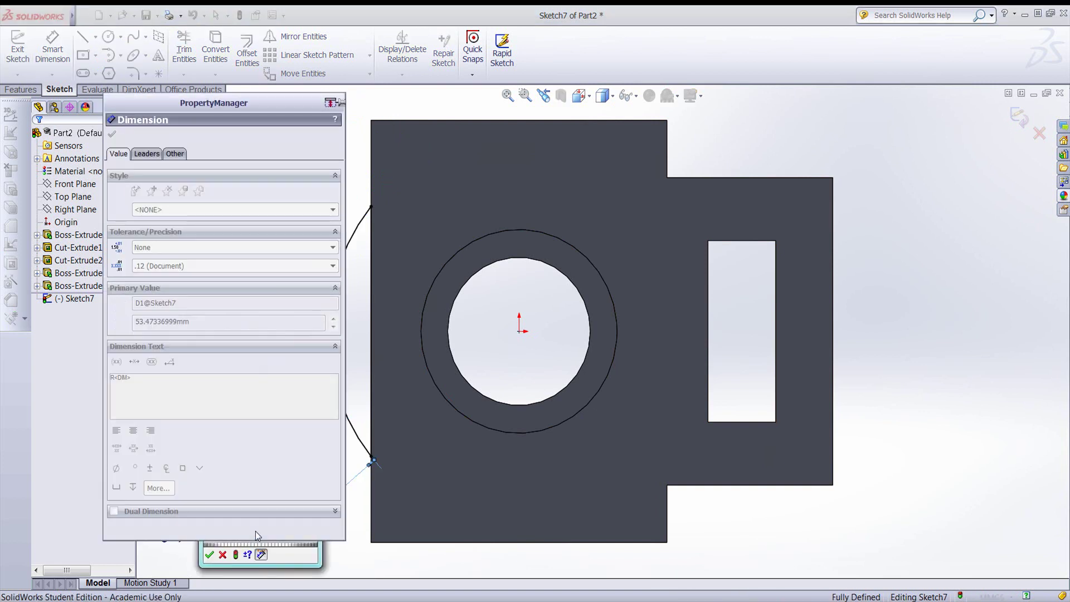
text(56)
key(Return)
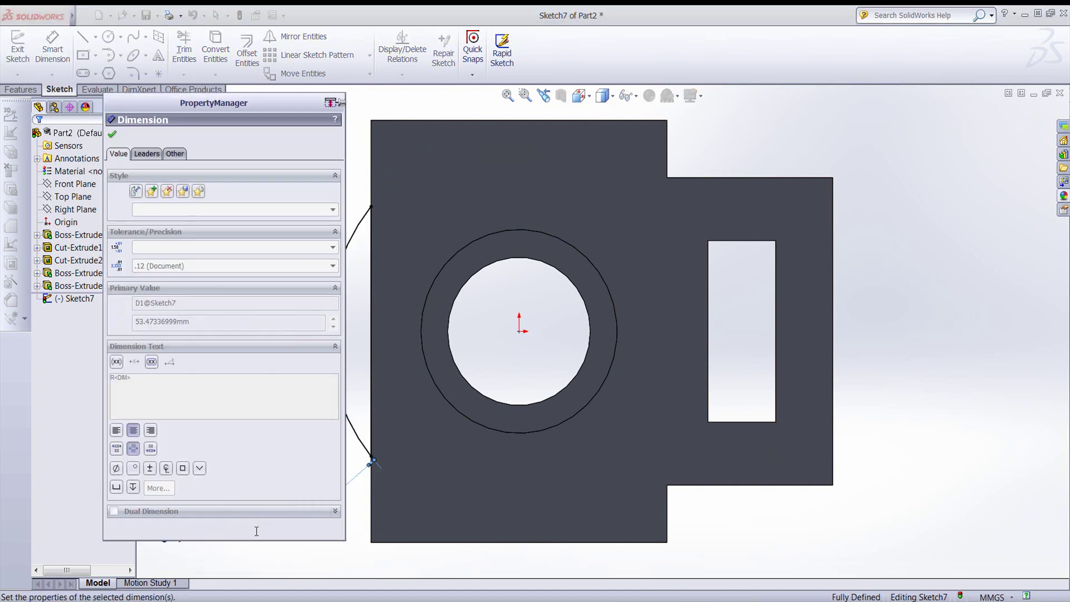
click(113, 135)
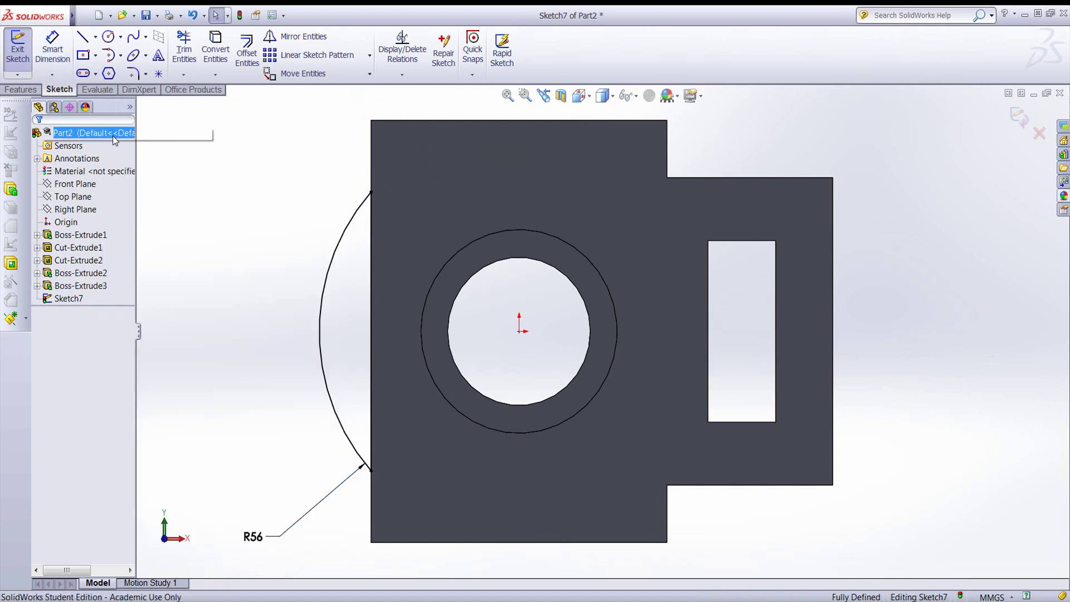
click(1018, 117)
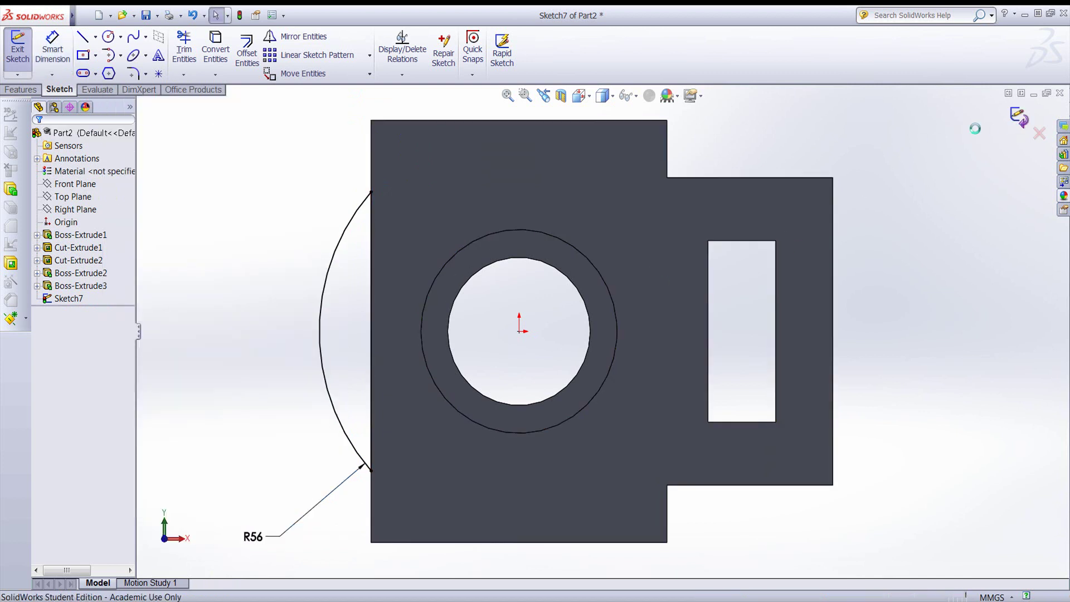
Extrude the arc segment as a boss in the reversed direction, Up To Surface, ending at the body's back face
click(21, 89)
click(23, 50)
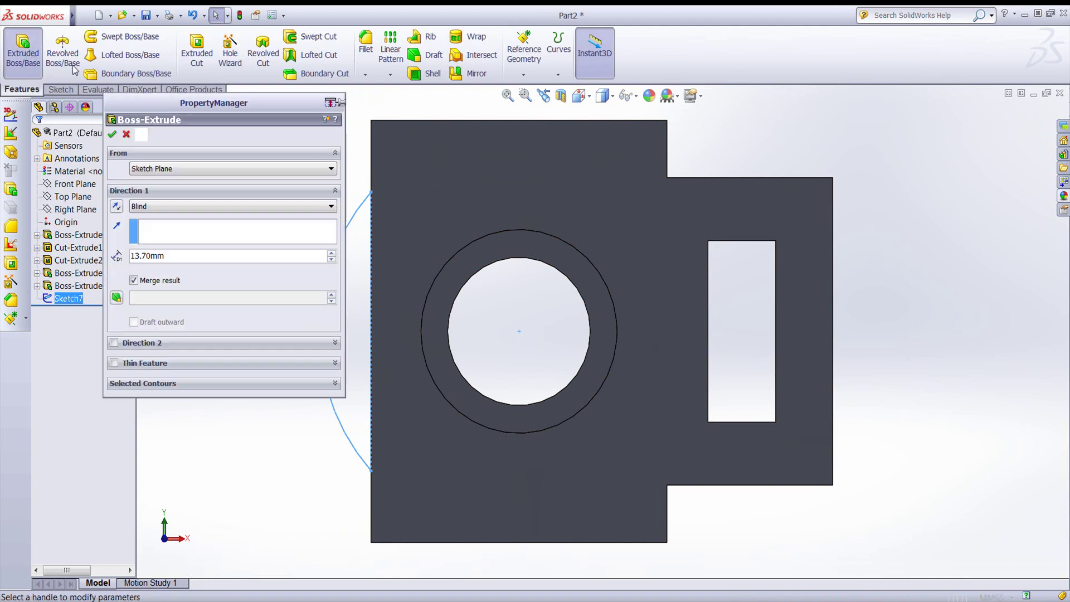
click(153, 207)
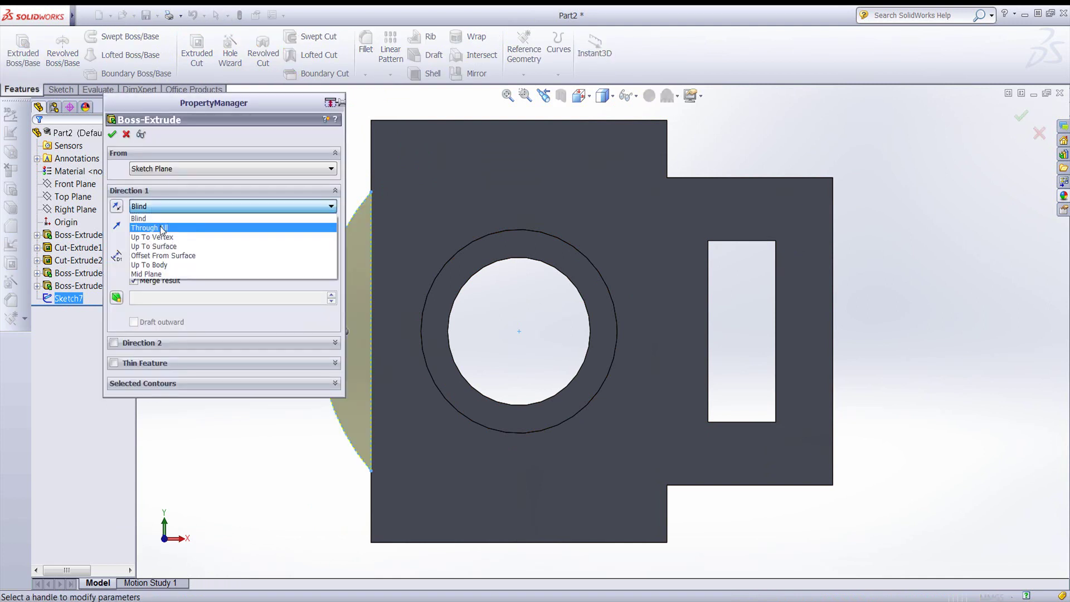
click(168, 248)
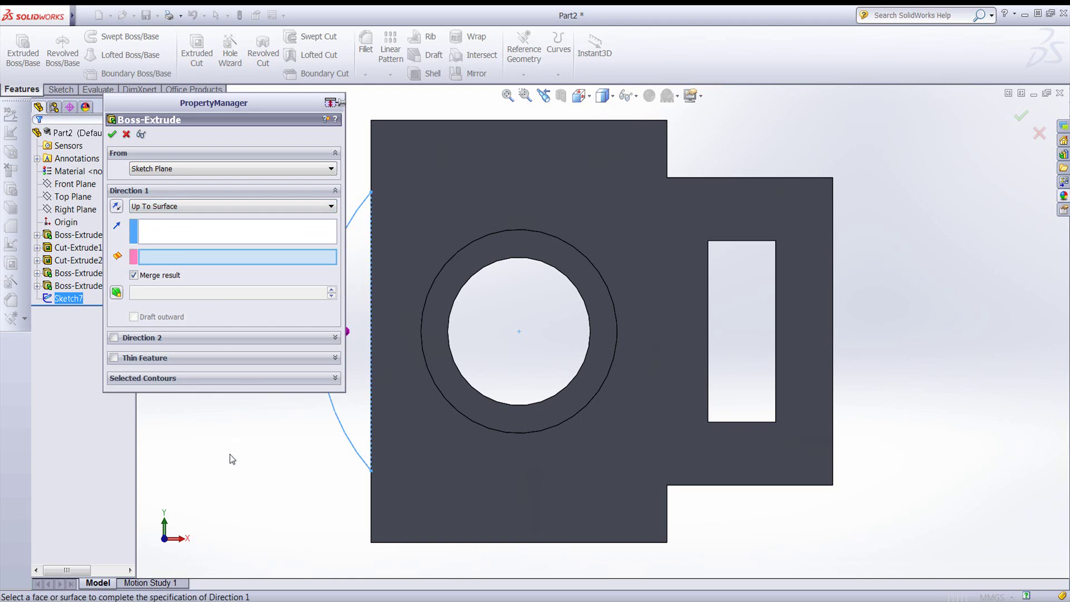
middle_drag(229, 454, 152, 275)
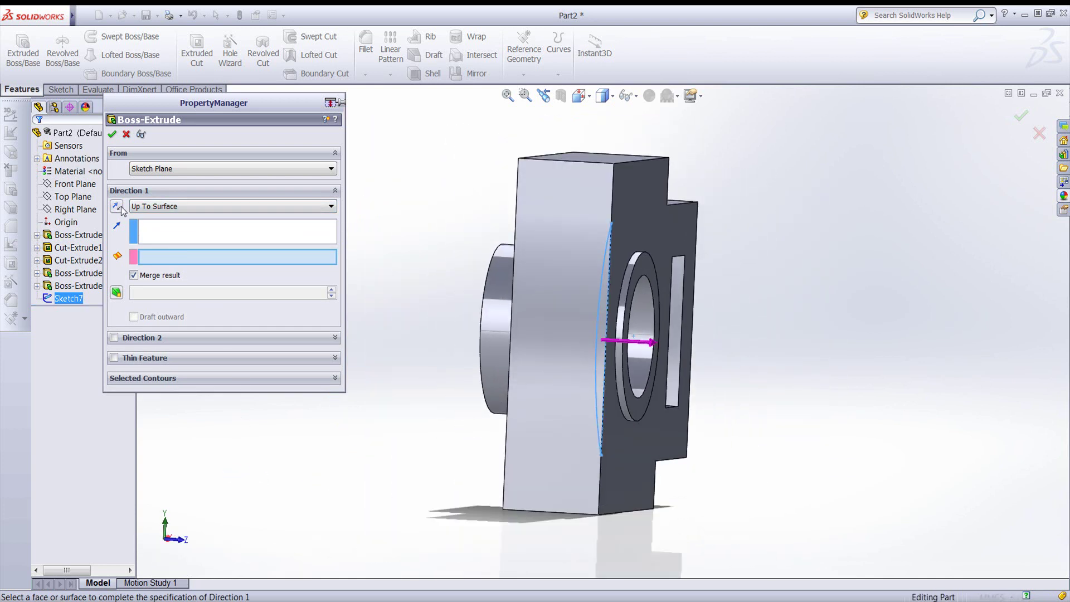
click(116, 207)
middle_drag(310, 427, 421, 446)
click(556, 414)
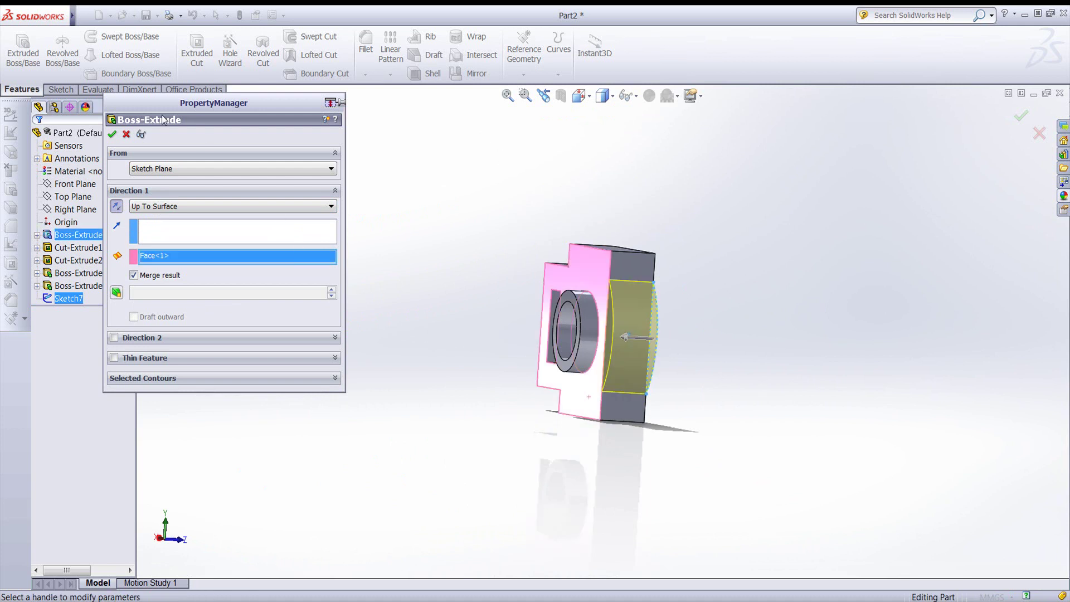
click(112, 134)
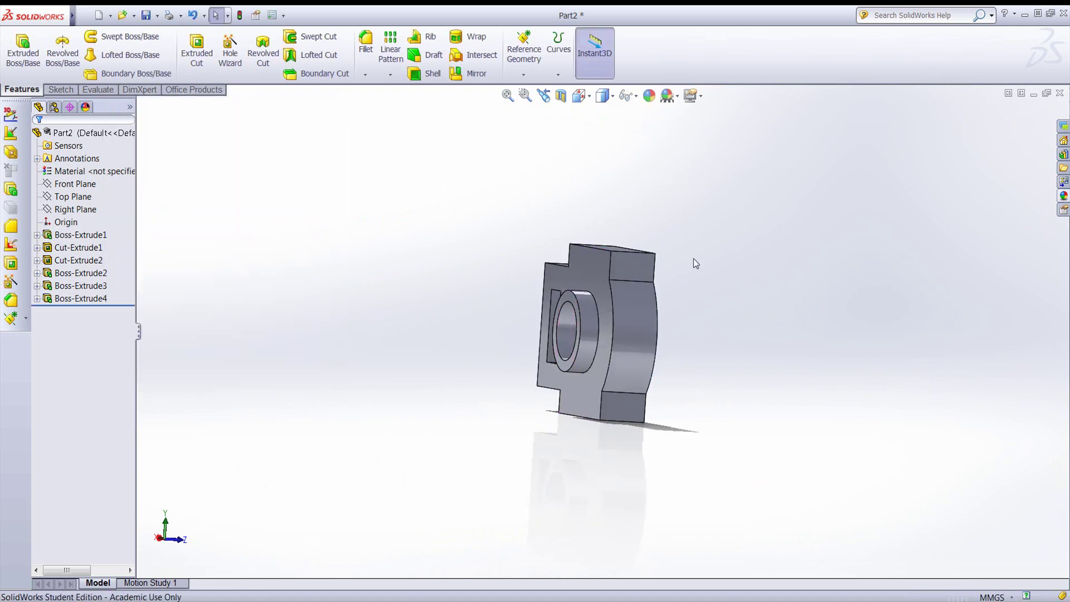
Start a sketch on the end face beside the rectangular opening and draw a circle of about 26 mm radius centred on the origin
mouse_move(723, 278)
middle_down()
mouse_move(626, 287)
mouse_move(714, 268)
middle_up()
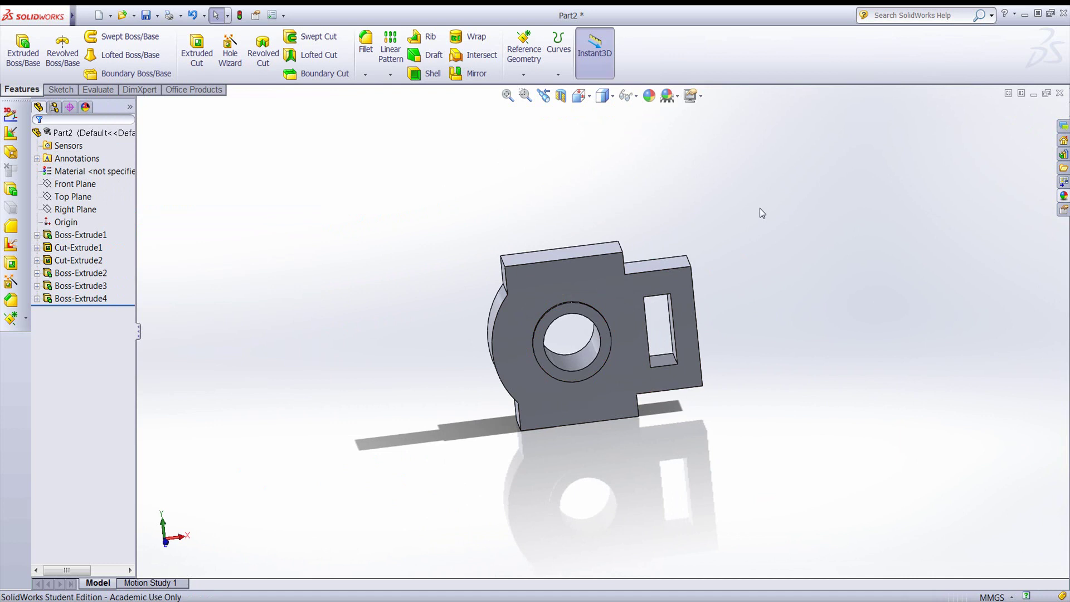
middle_drag(757, 211, 722, 291)
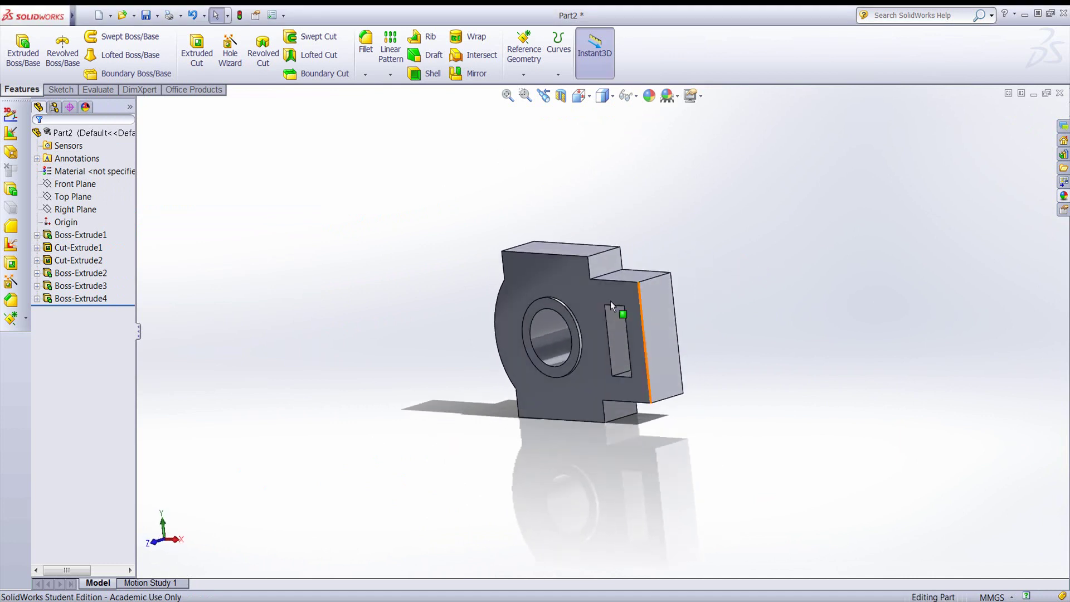
click(61, 89)
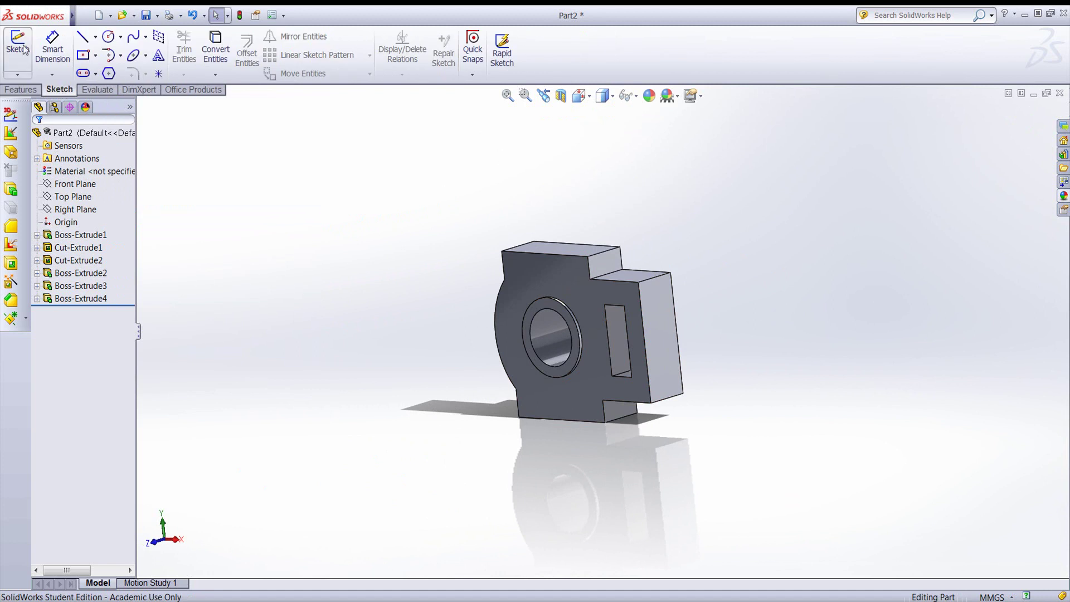
click(18, 49)
click(663, 342)
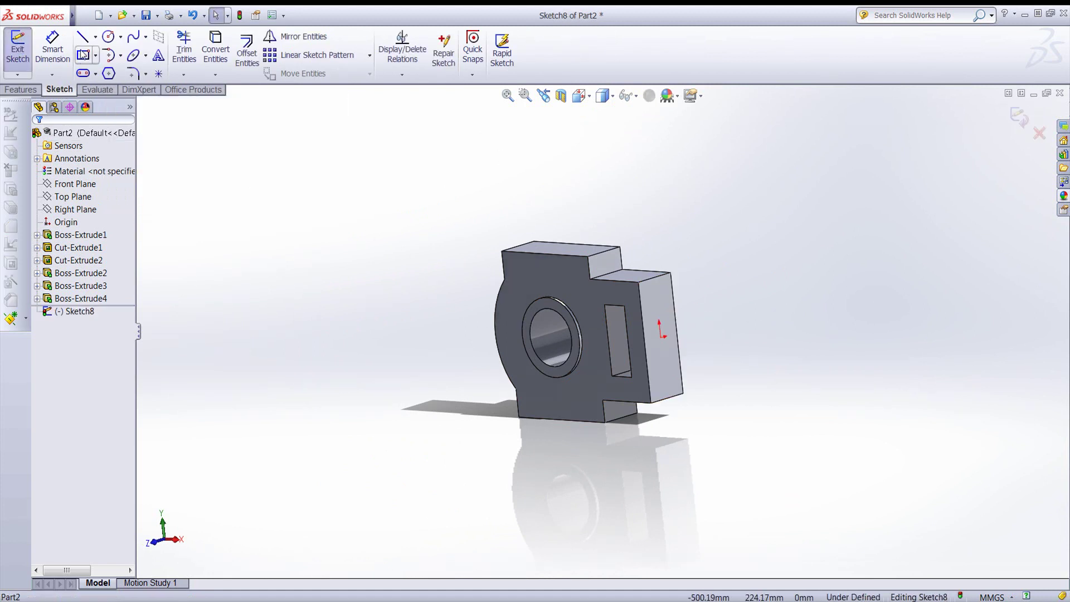
click(109, 37)
click(662, 338)
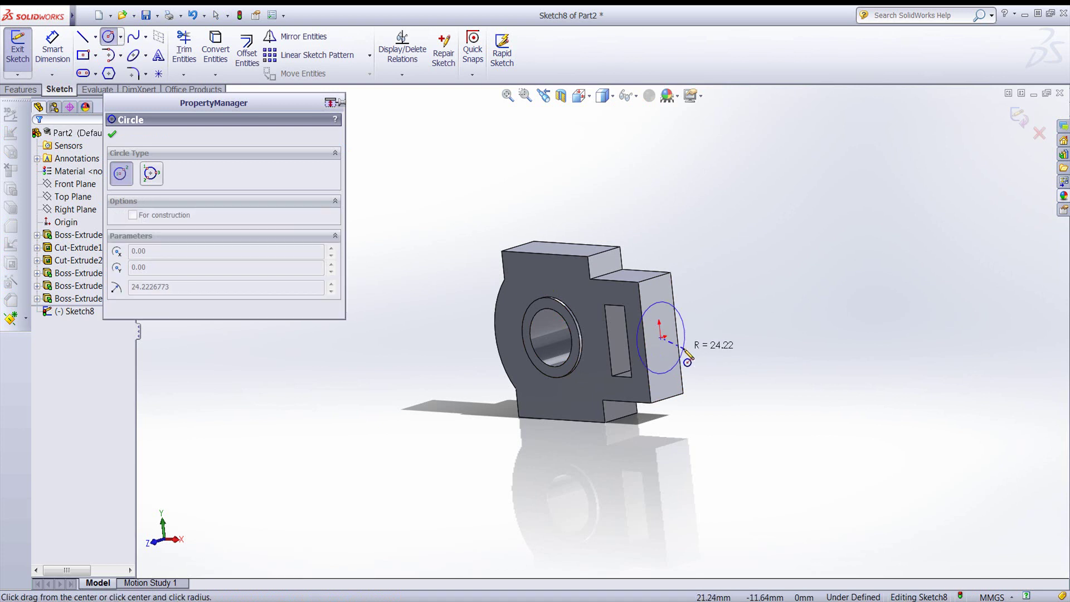
click(694, 360)
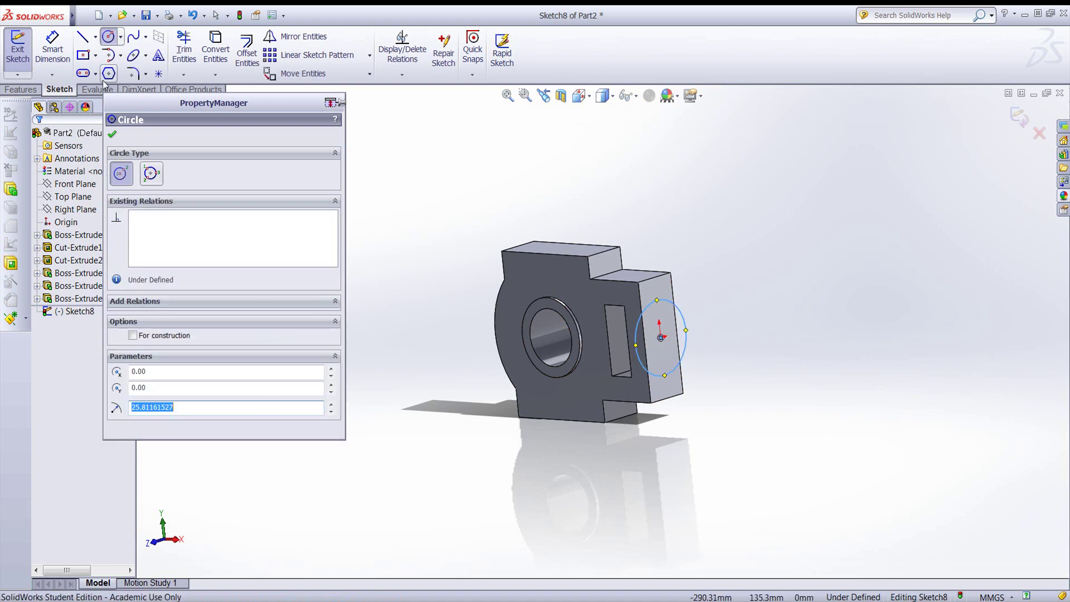
Set the end-face circle's diameter to 24.5*2 (49 mm) and close the sketch
click(53, 49)
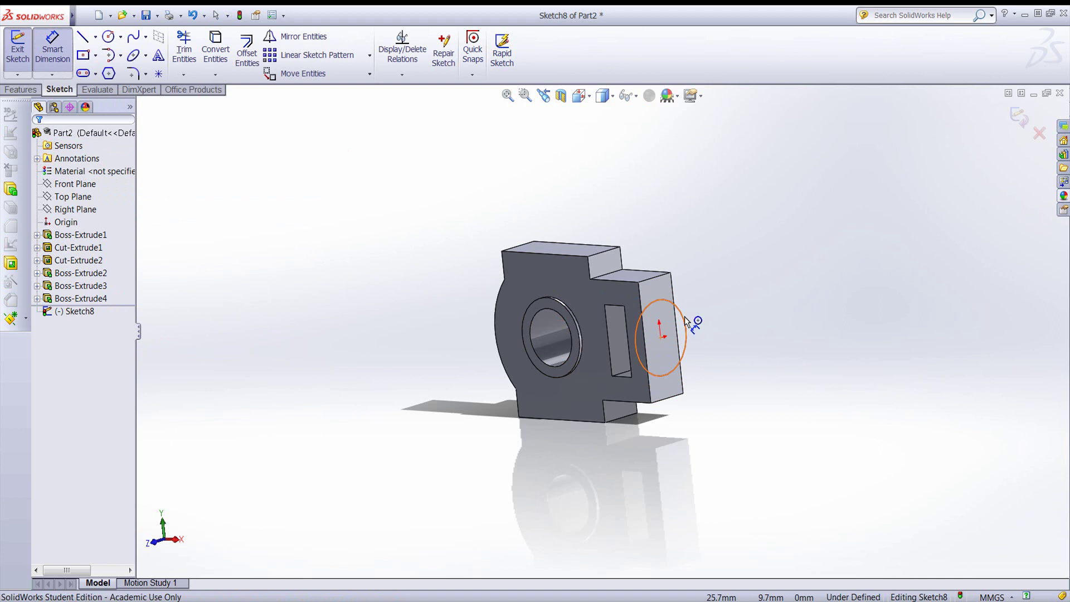
click(685, 321)
click(719, 273)
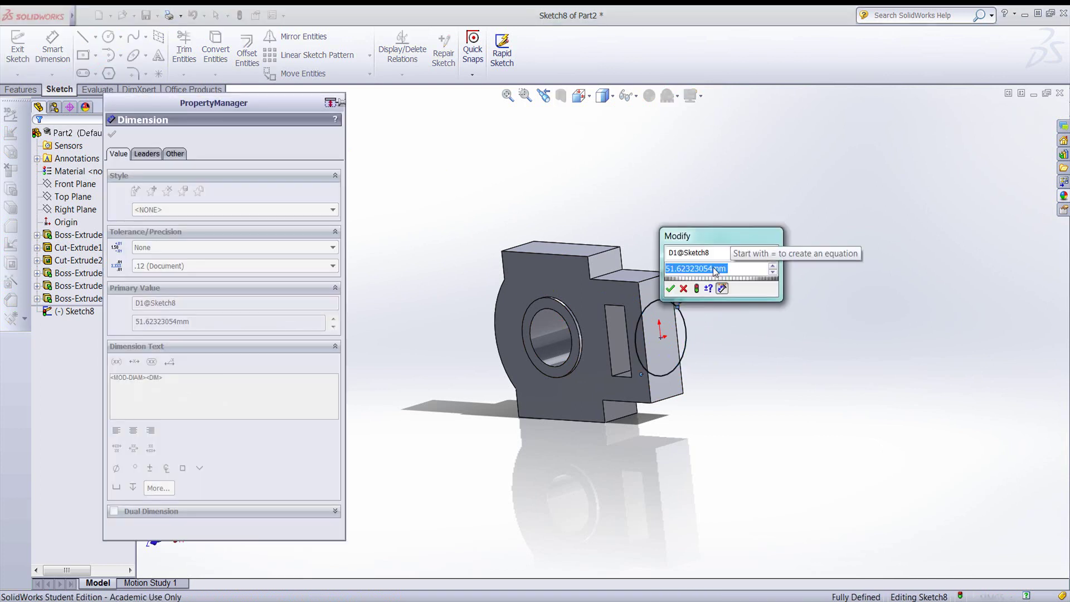
text(24.5)
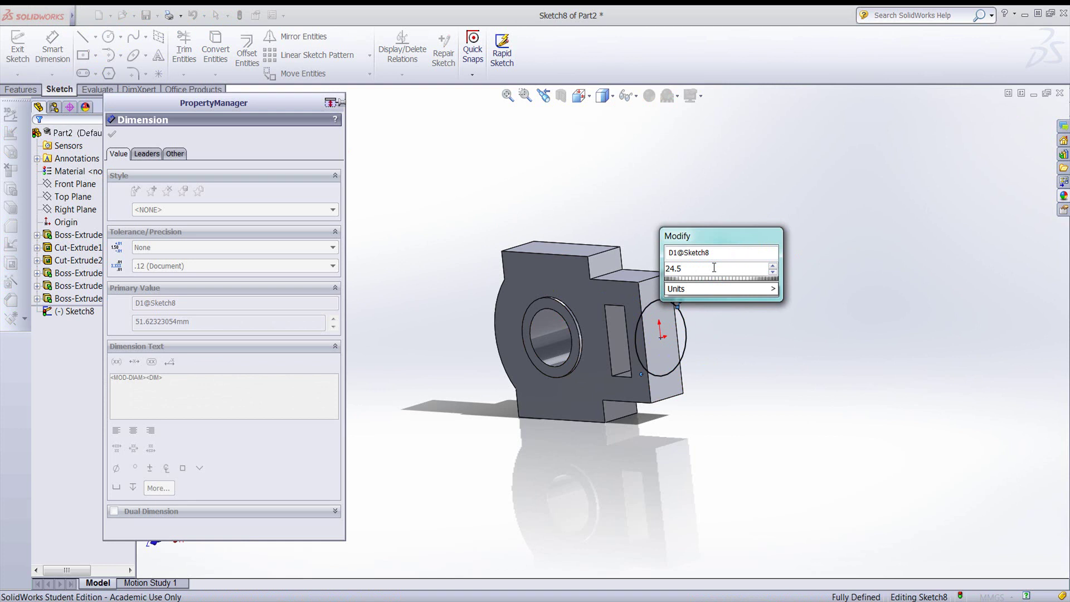
text(*2)
key(Return)
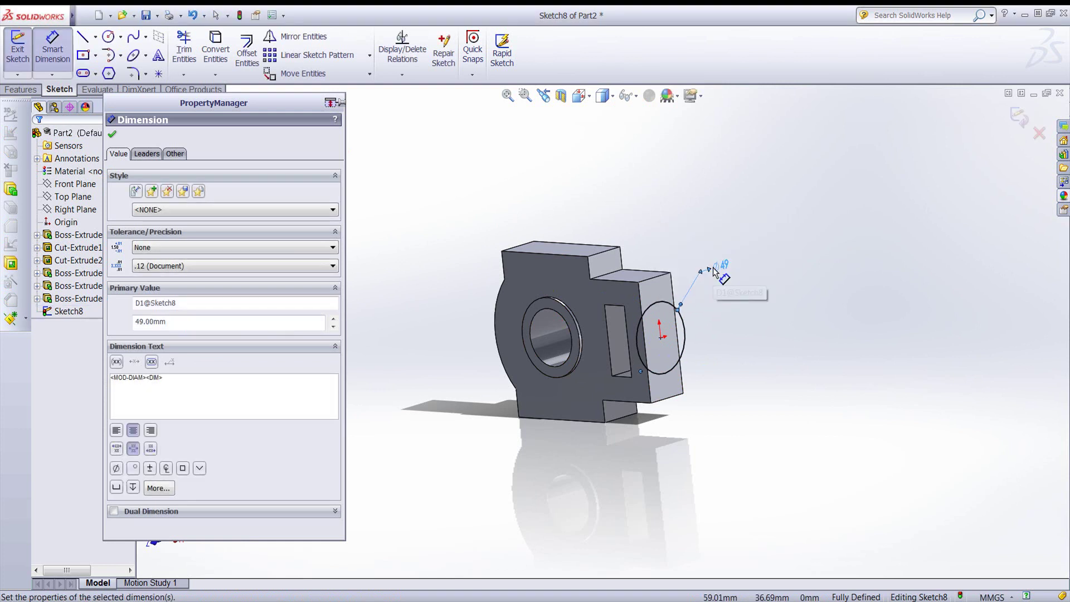
click(112, 136)
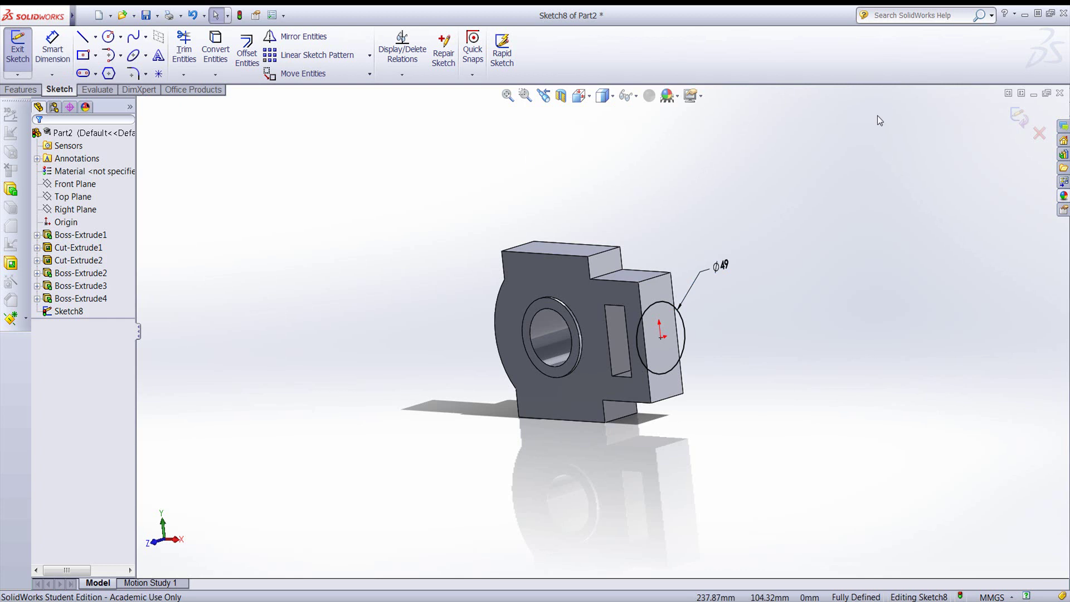
click(1019, 117)
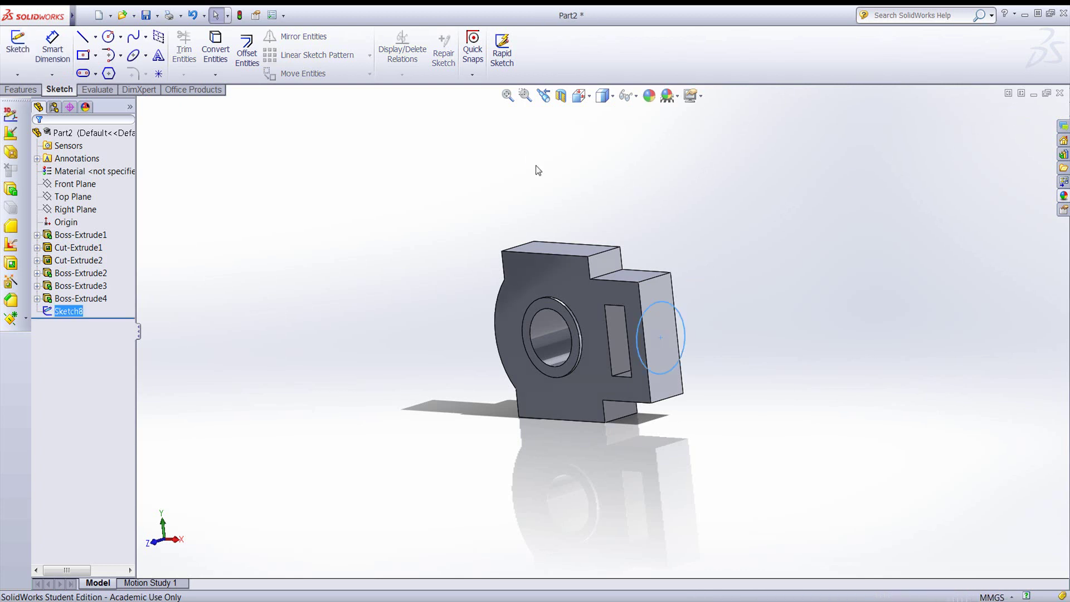
Extrude the 49 mm end-face circle as a boss, Up To Surface, ending at the inner face of the rectangular opening
click(20, 89)
click(23, 50)
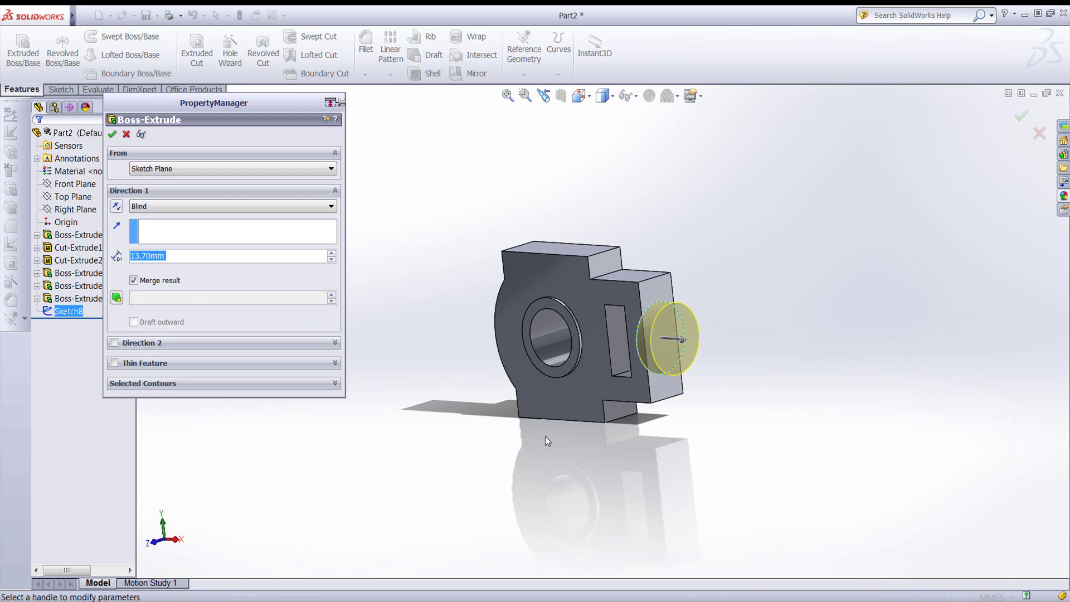
middle_drag(544, 446, 659, 442)
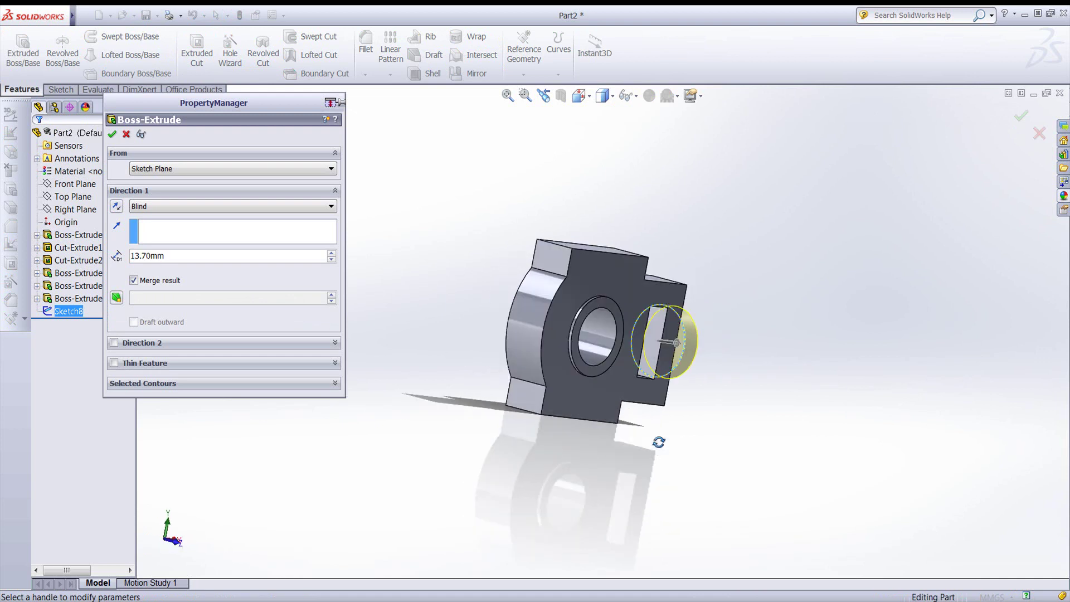
click(185, 206)
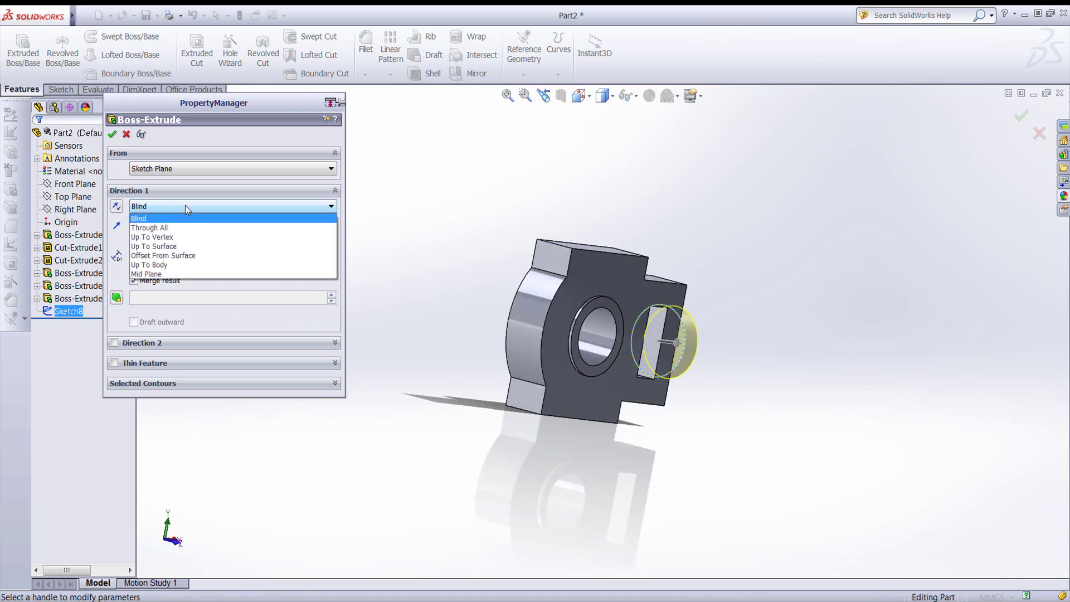
click(178, 247)
click(652, 354)
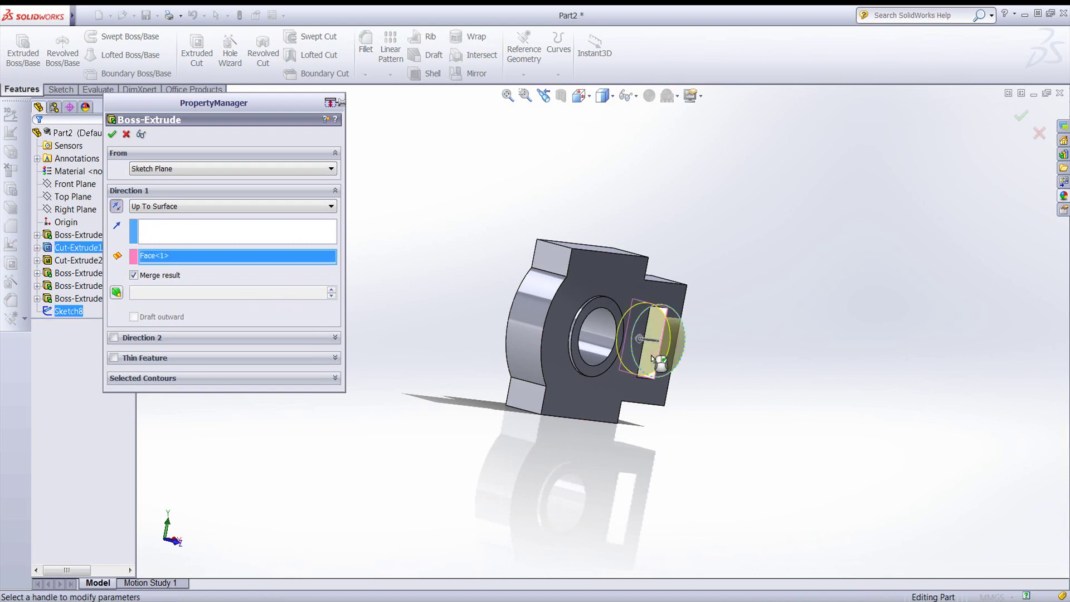
click(112, 134)
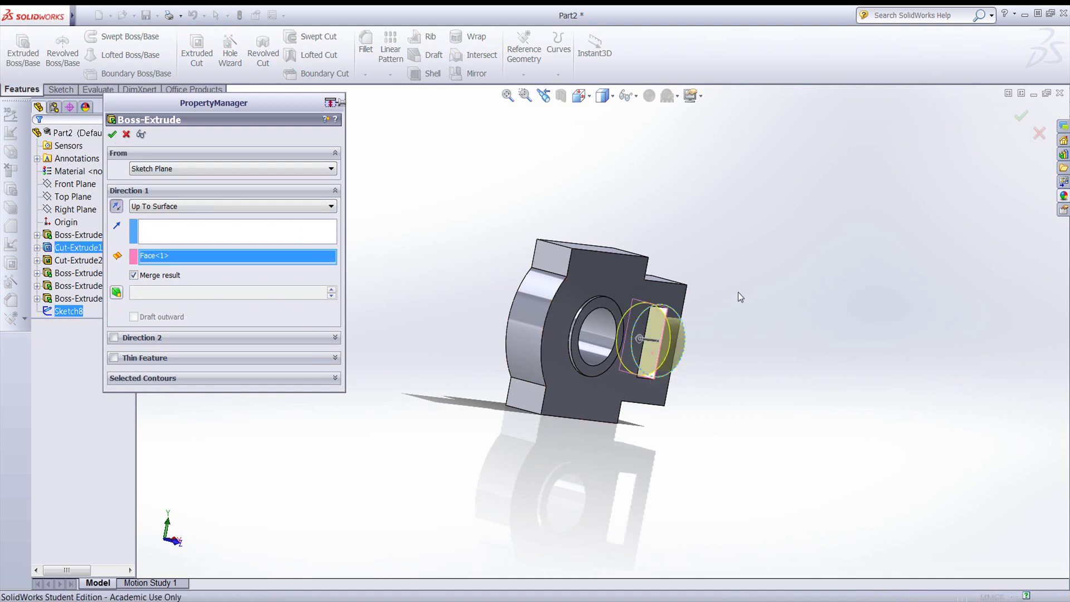
Start a sketch on the end face with the new round boss and draw a circle of about 11 mm radius centred on the origin
middle_drag(838, 286, 667, 310)
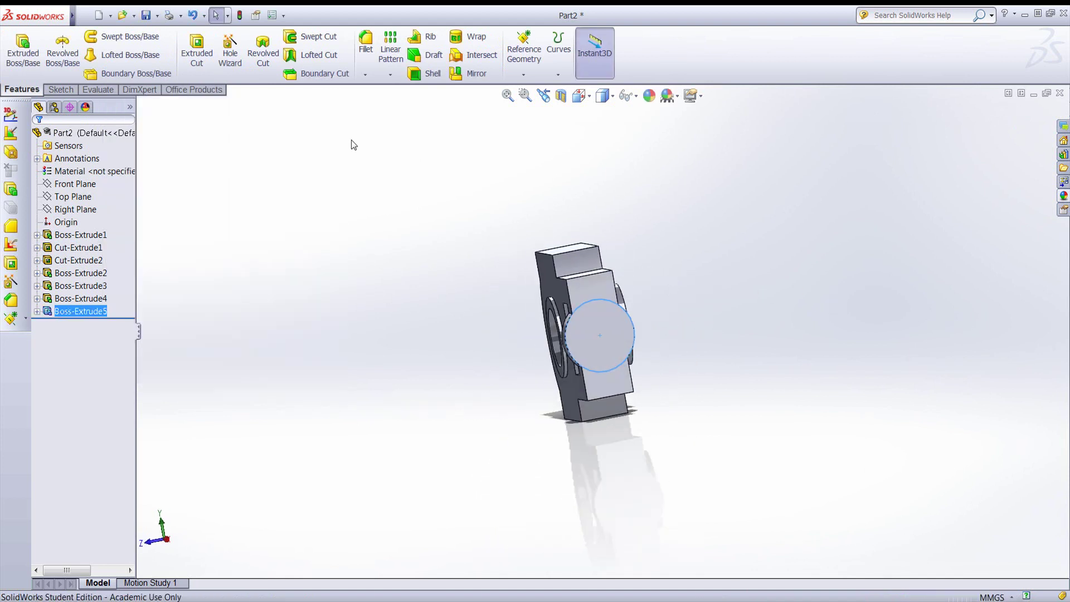
click(61, 90)
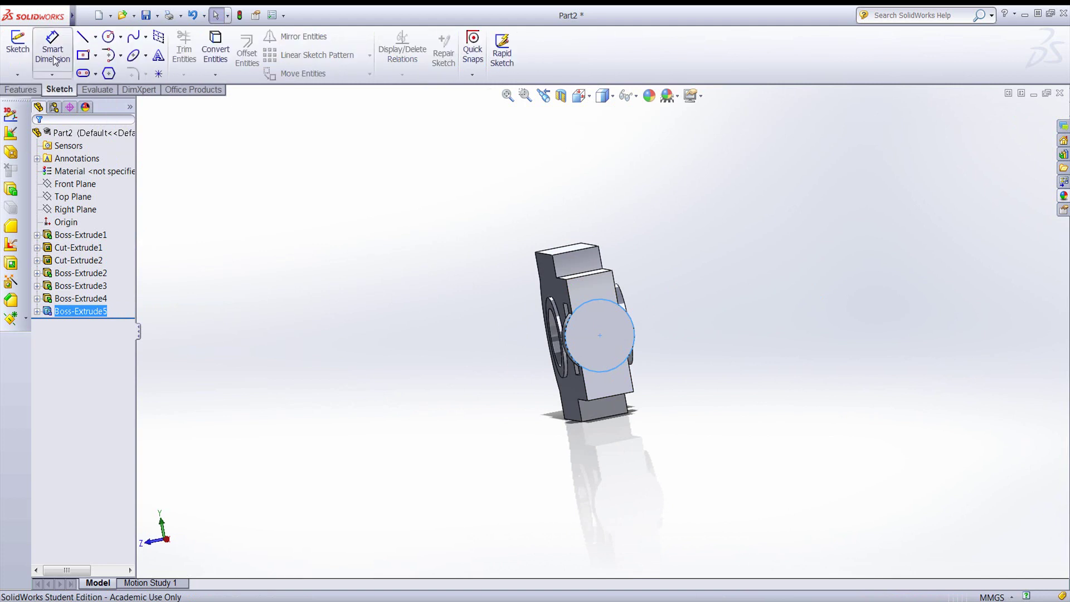
click(17, 44)
click(598, 350)
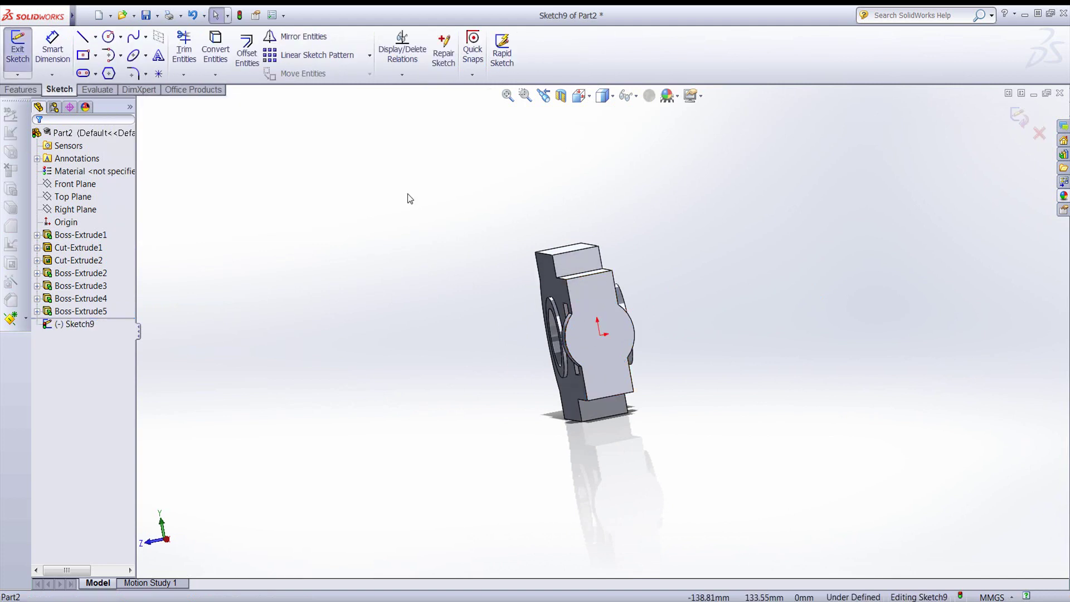
click(108, 40)
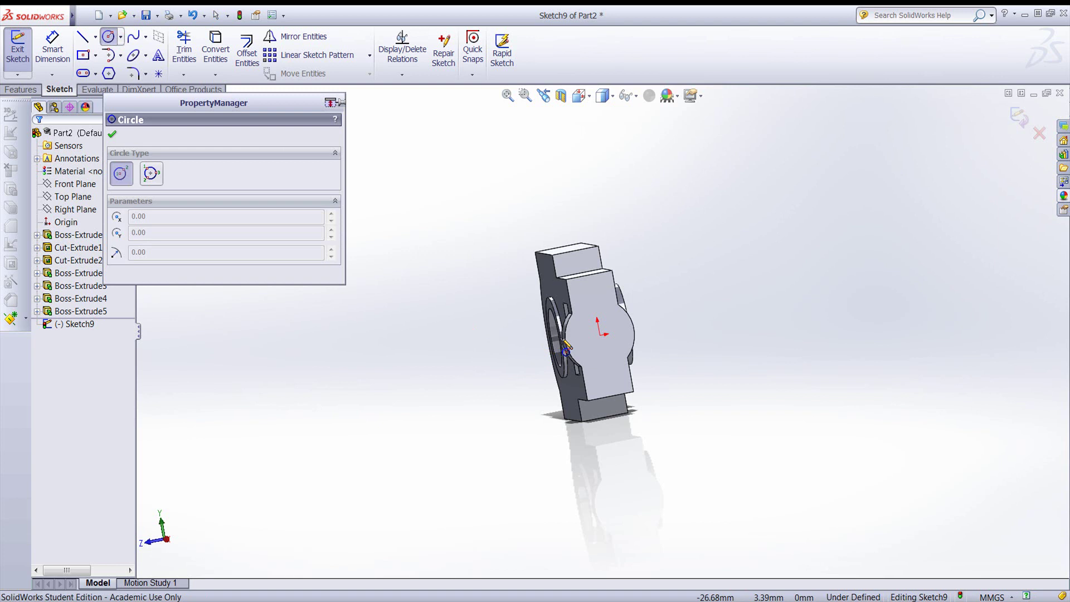
click(599, 335)
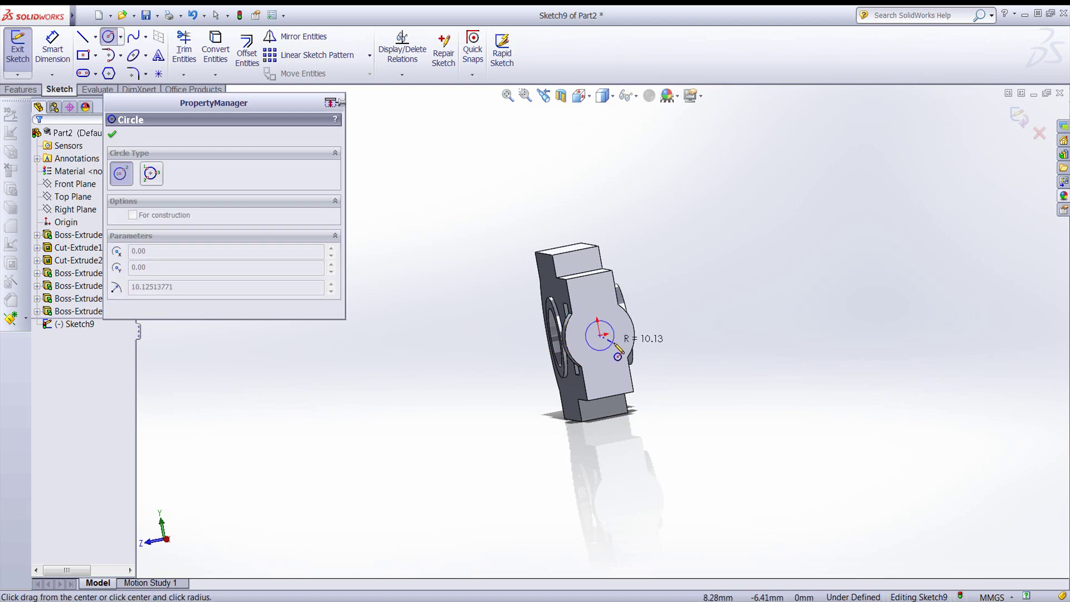
click(616, 334)
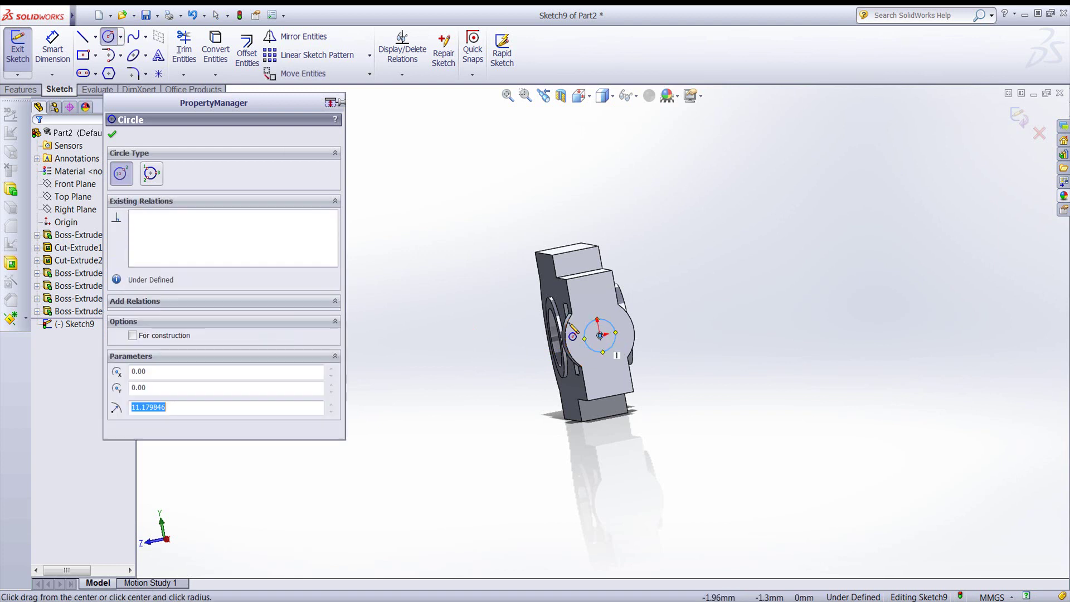
Set the new end-face circle's diameter to 20 mm and close the sketch
click(52, 49)
click(610, 329)
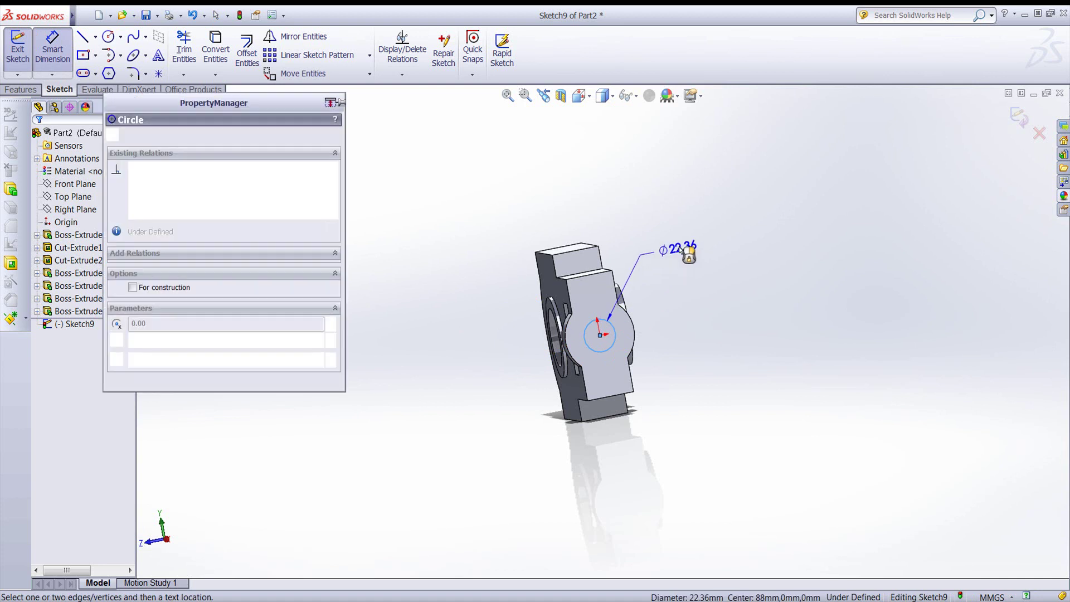
click(677, 252)
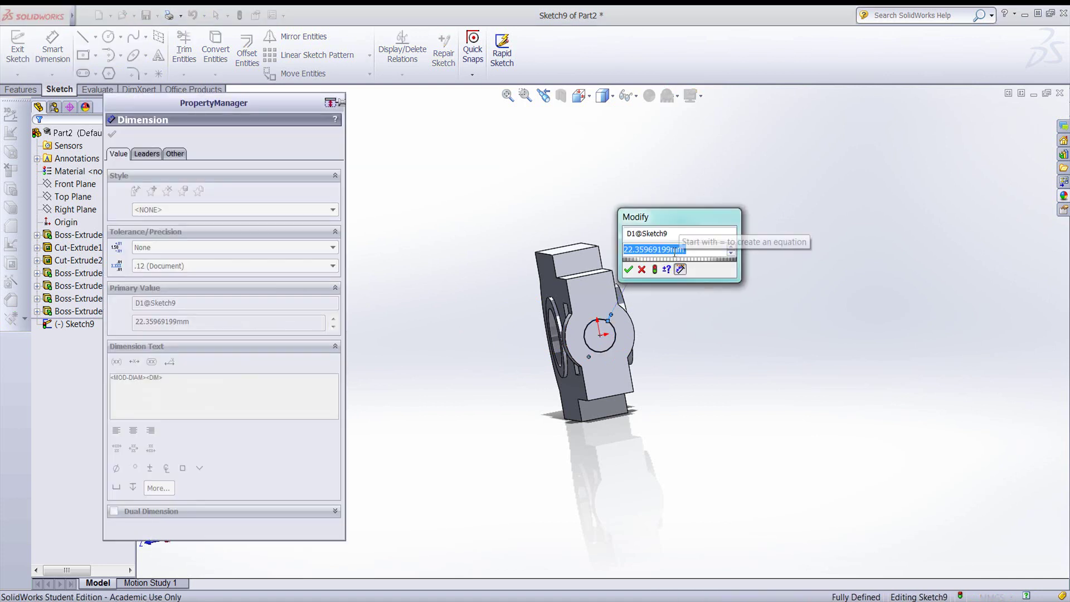
text(20)
key(Return)
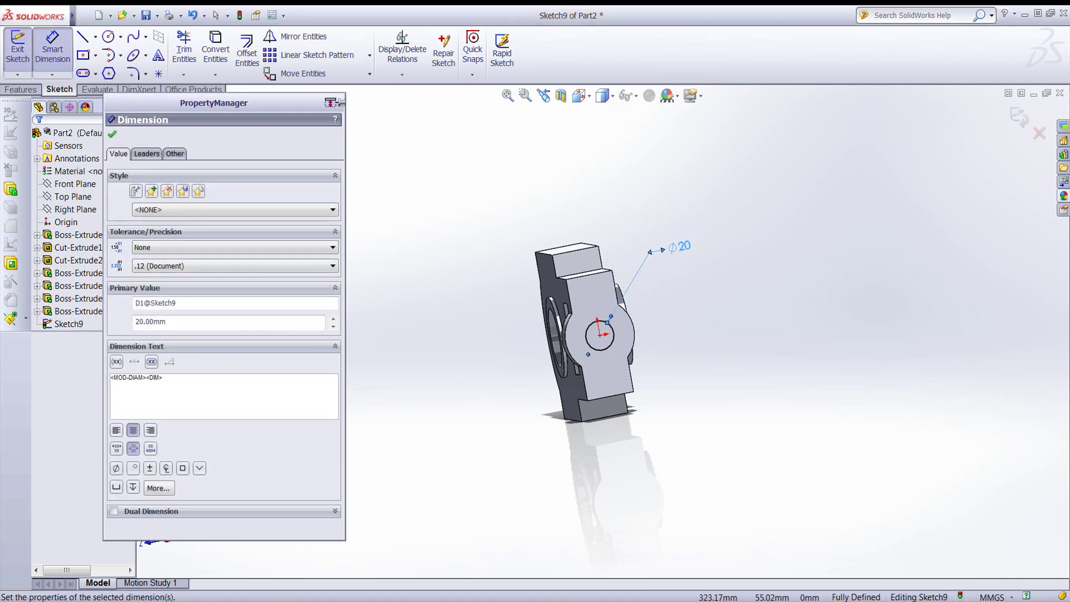
click(1018, 117)
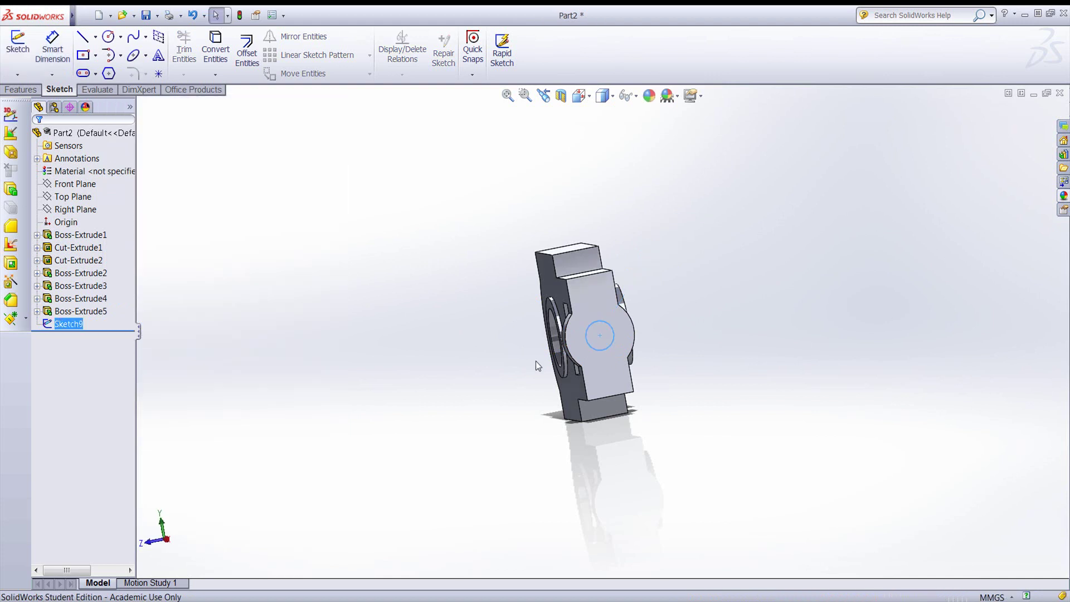
Cut the 20 mm circle into the end face with the Up To Next end condition
click(21, 90)
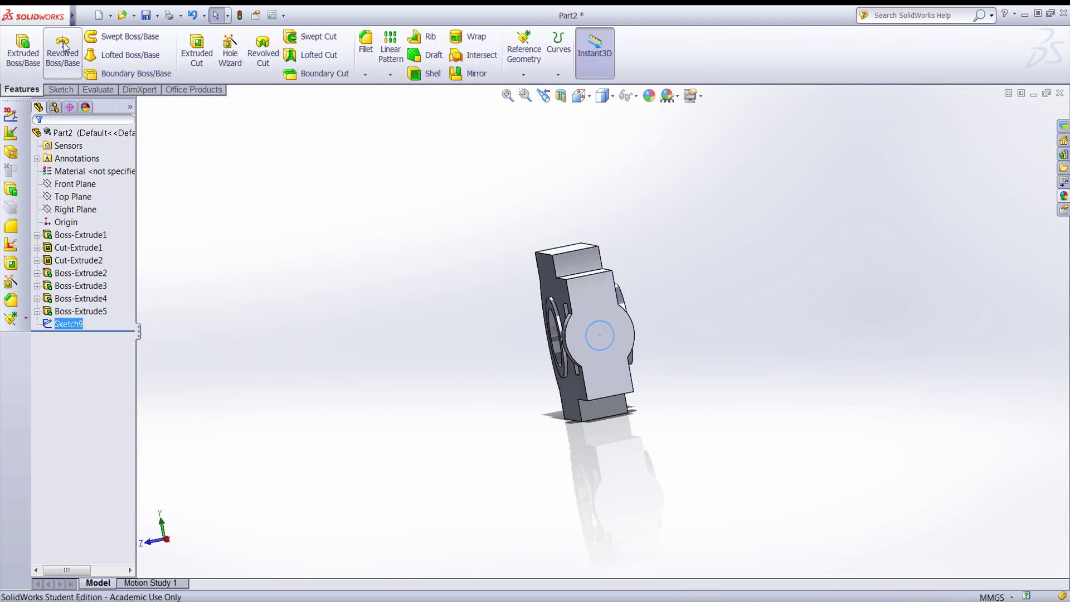
click(195, 54)
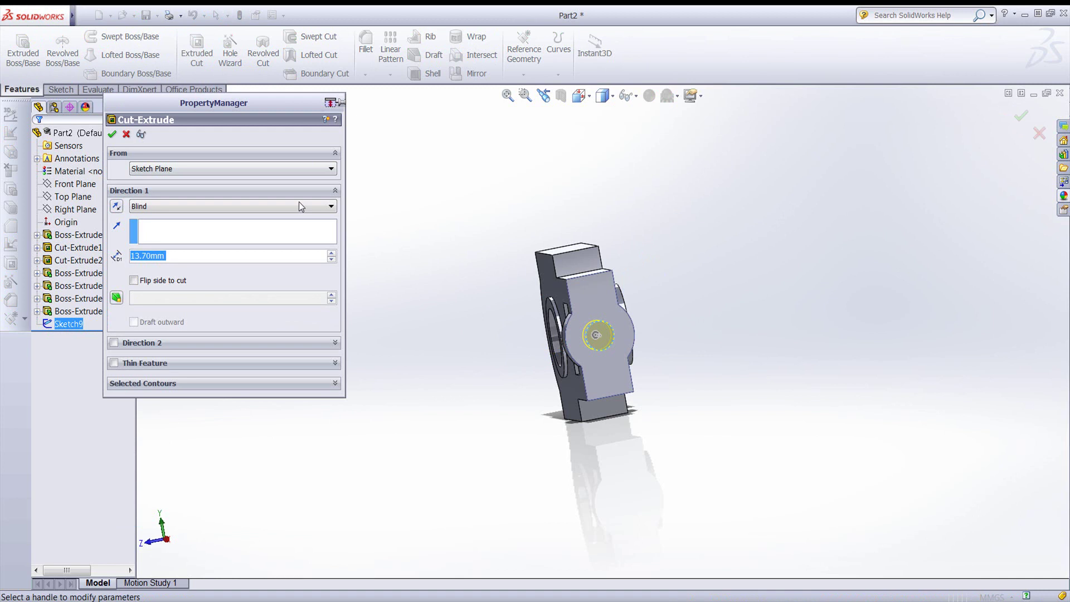
click(165, 207)
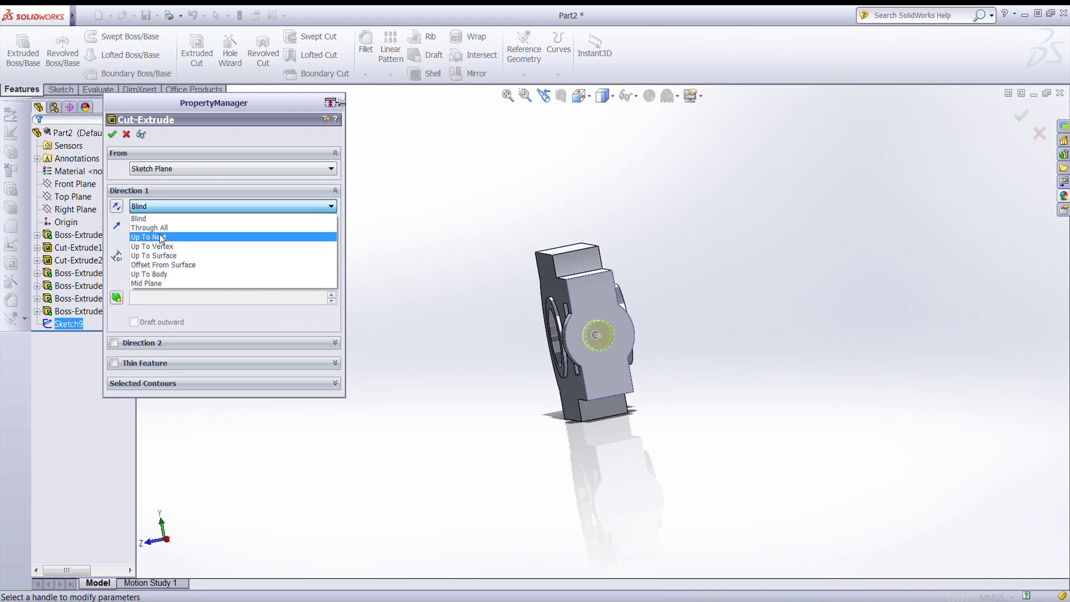
click(162, 238)
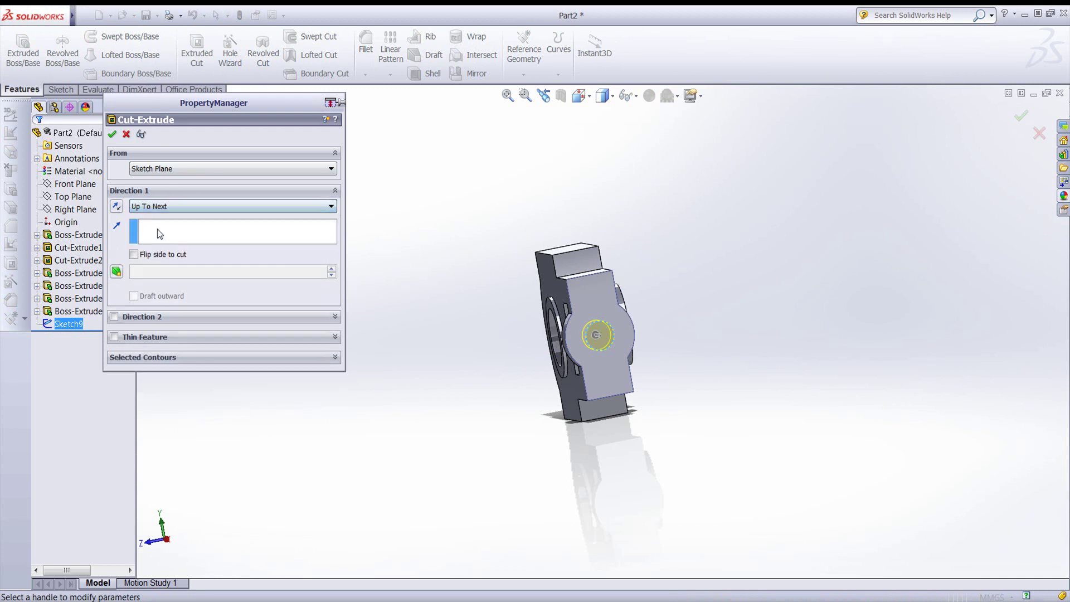
click(112, 135)
Start a sketch on the body's upper stepped face and draw a centre rectangle about 13 mm by 13 mm reaching the face's upper edge
middle_drag(494, 474, 438, 313)
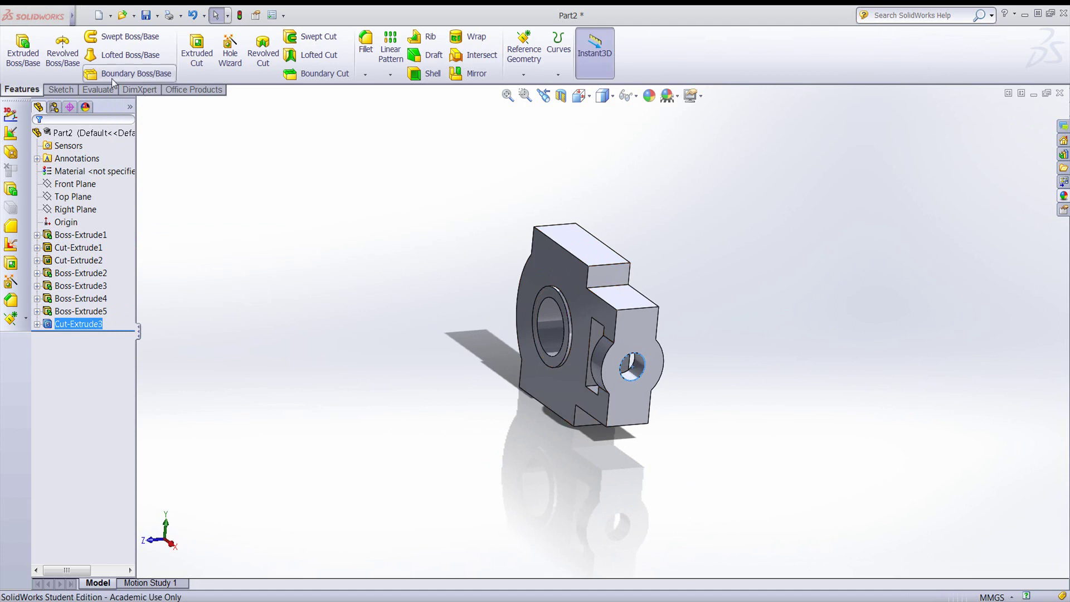
click(71, 93)
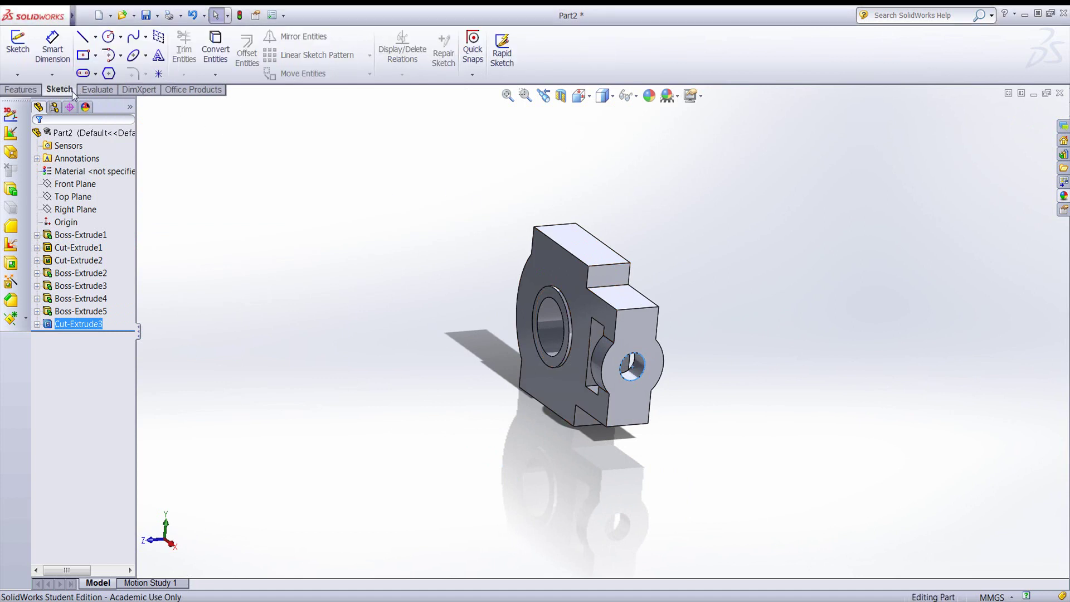
click(616, 282)
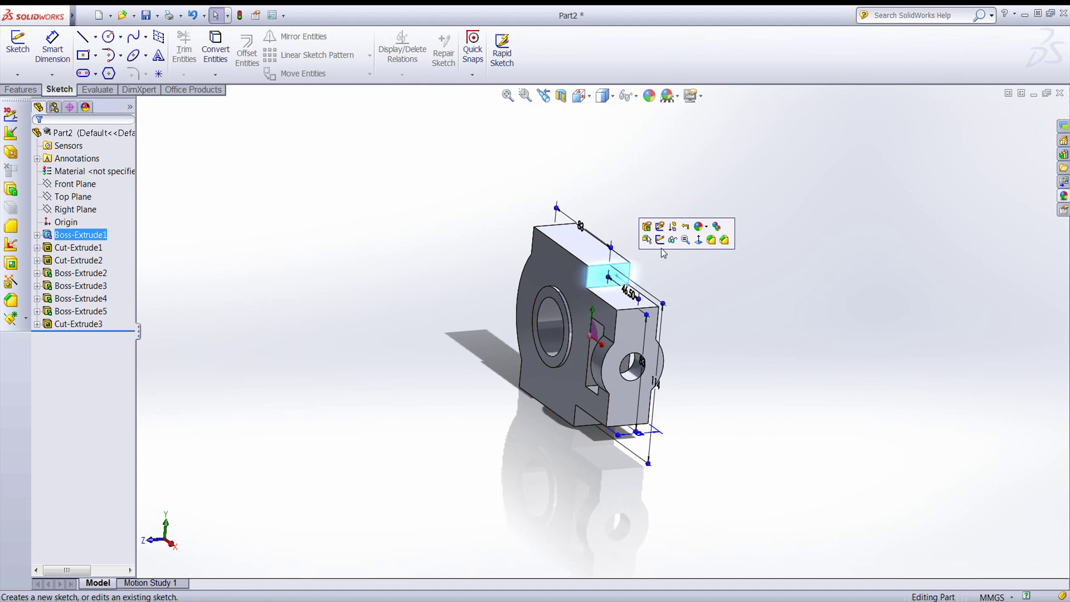
key(space)
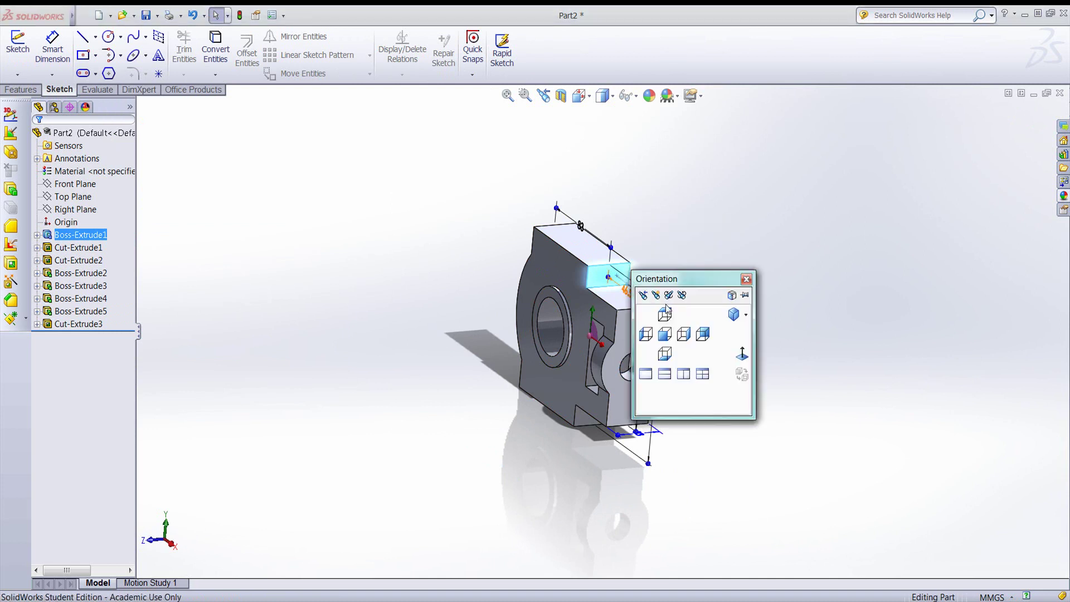
click(742, 355)
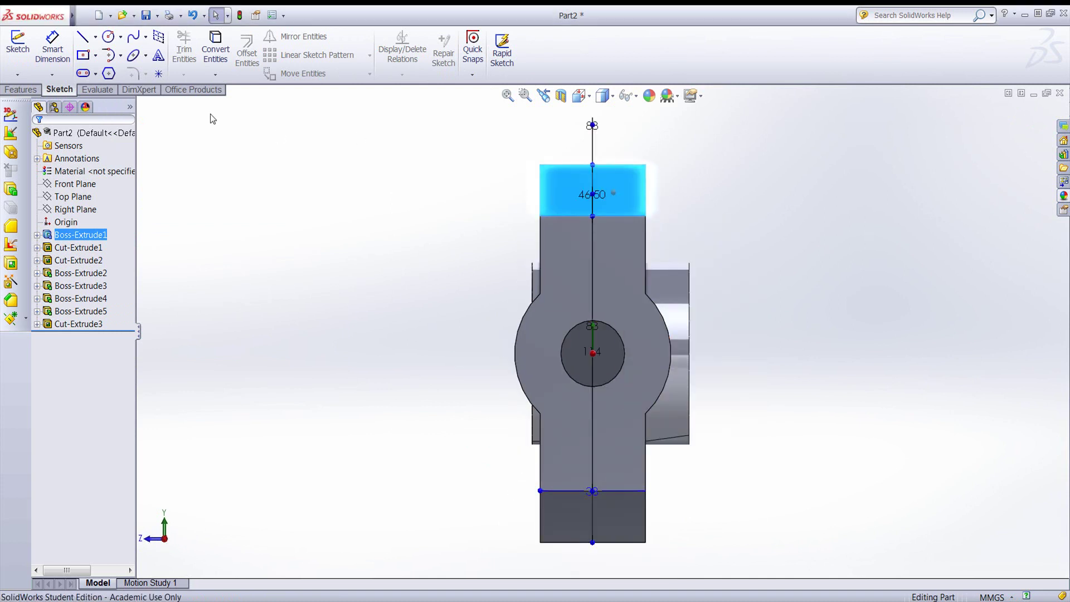
click(86, 55)
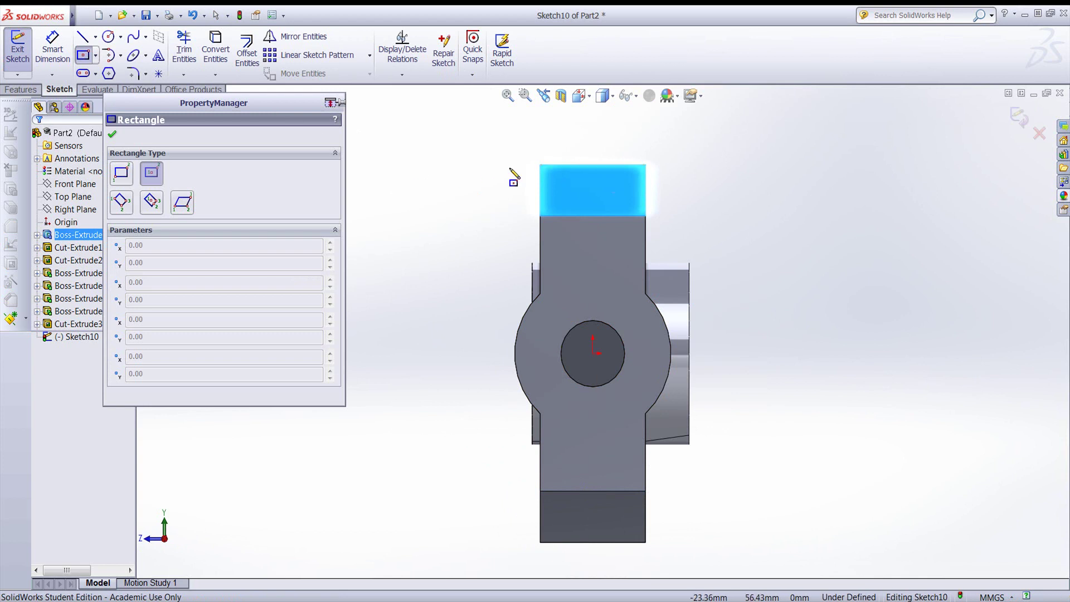
key(Escape)
click(85, 57)
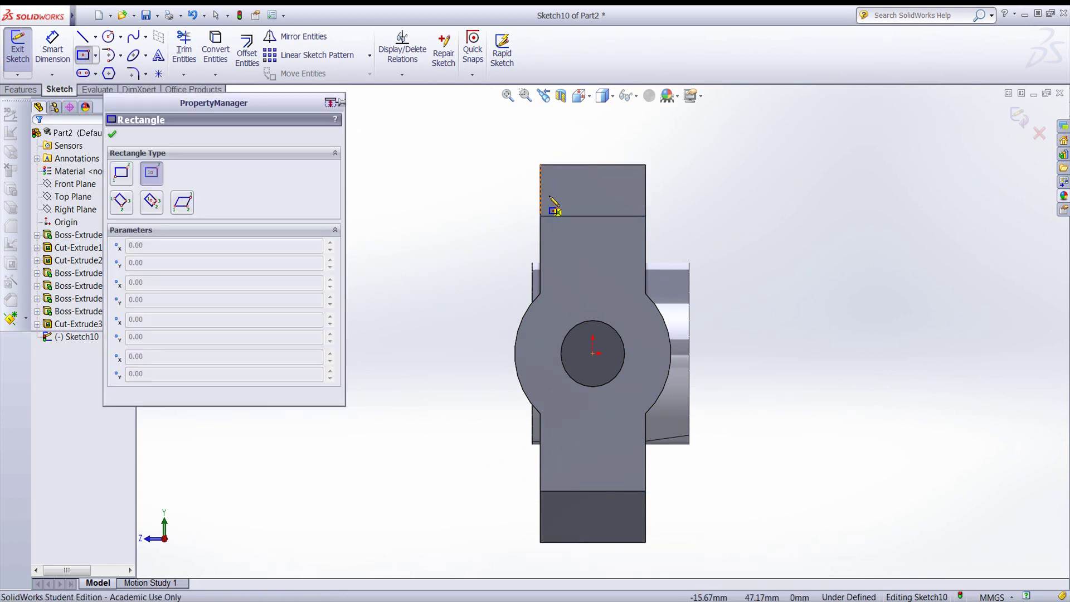
click(592, 187)
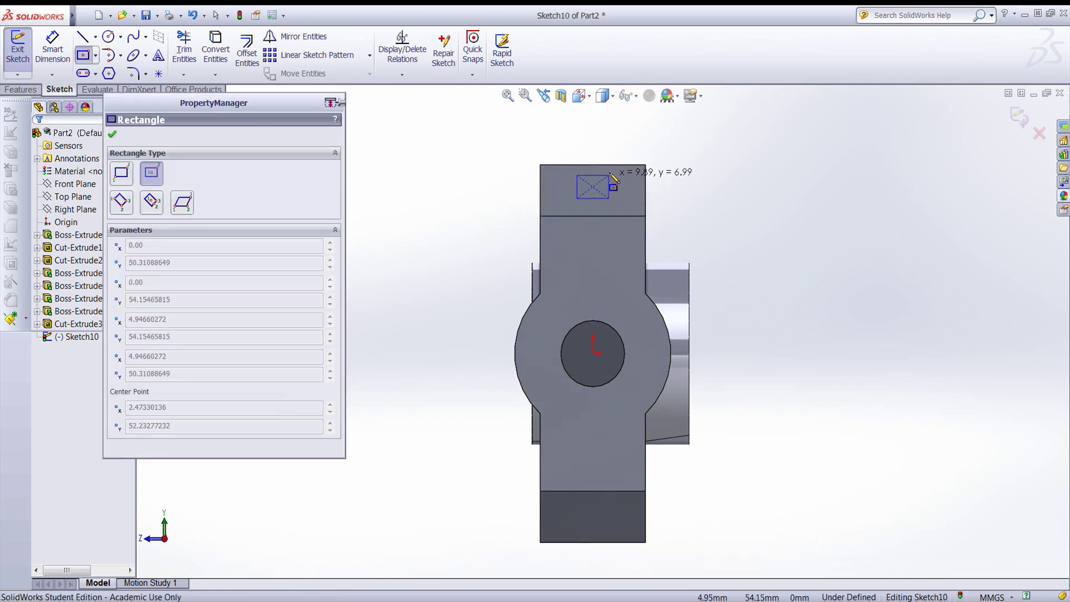
click(613, 165)
key(Escape)
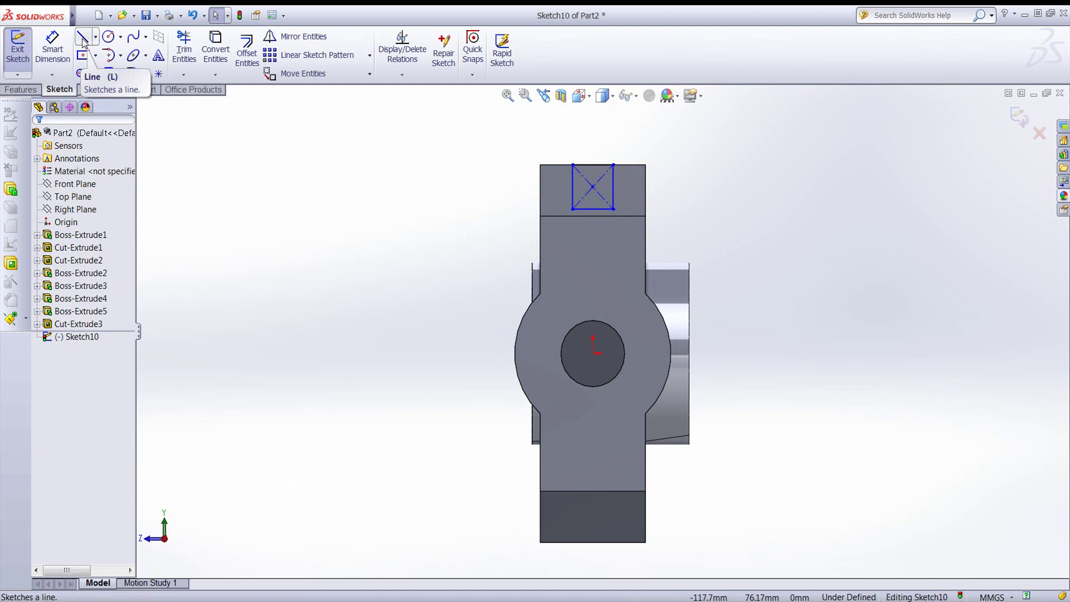
Add a Vertical relation between the rectangle's centre point and the origin
click(596, 195)
click(593, 188)
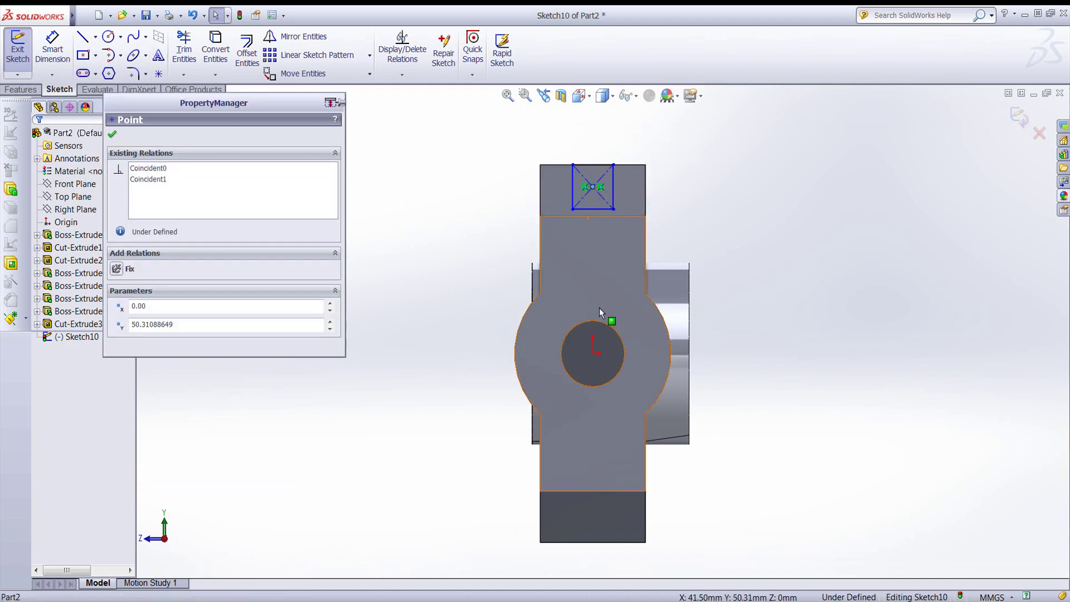
ctrl+click(593, 354)
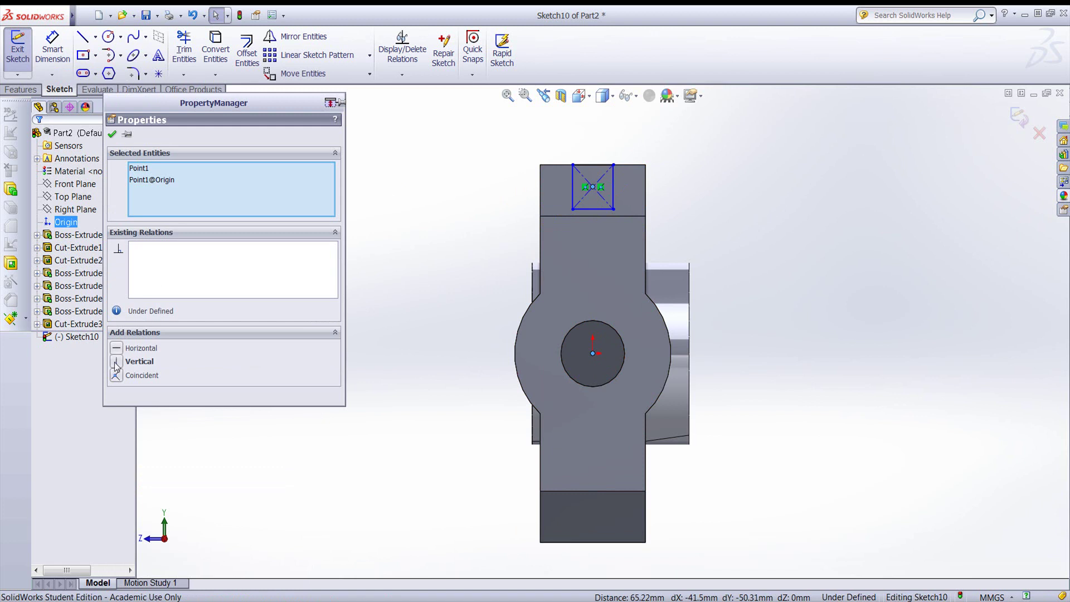
click(112, 134)
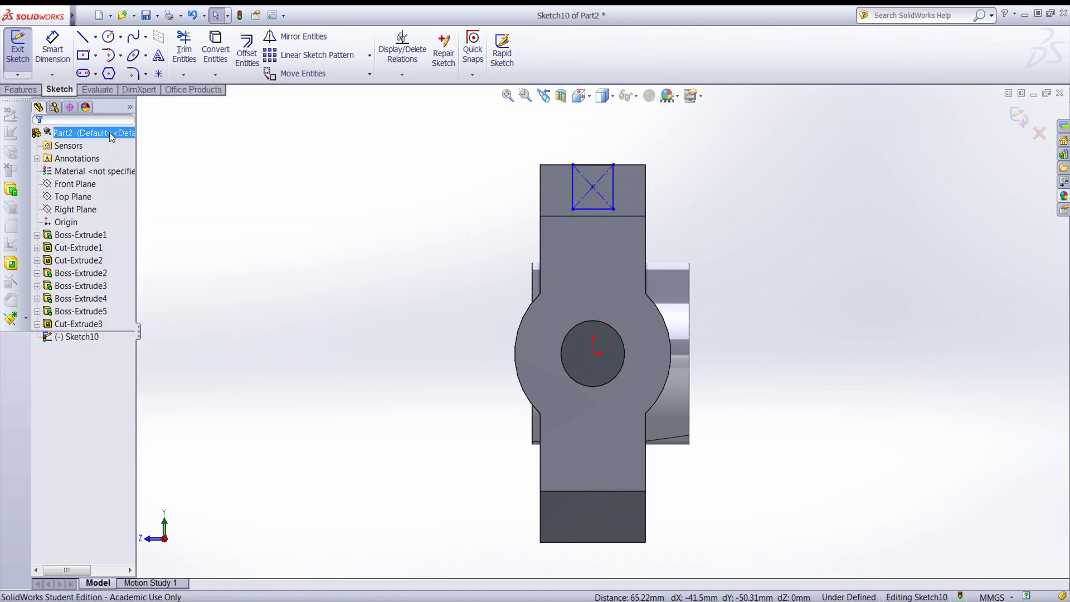
Dimension the rectangle's upper edge to a width of 16 mm
key(d)
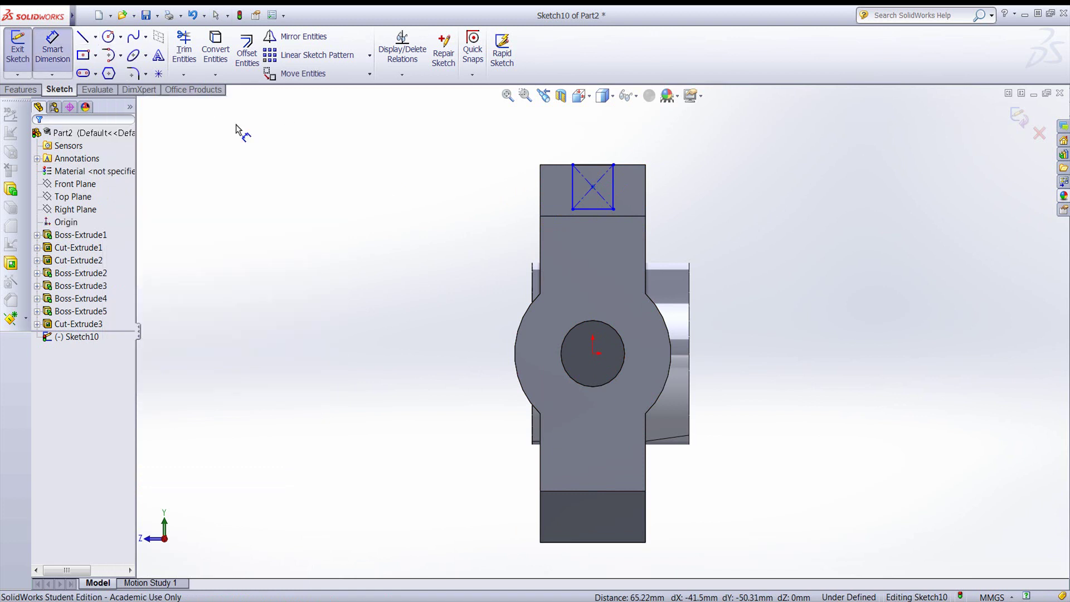
click(593, 165)
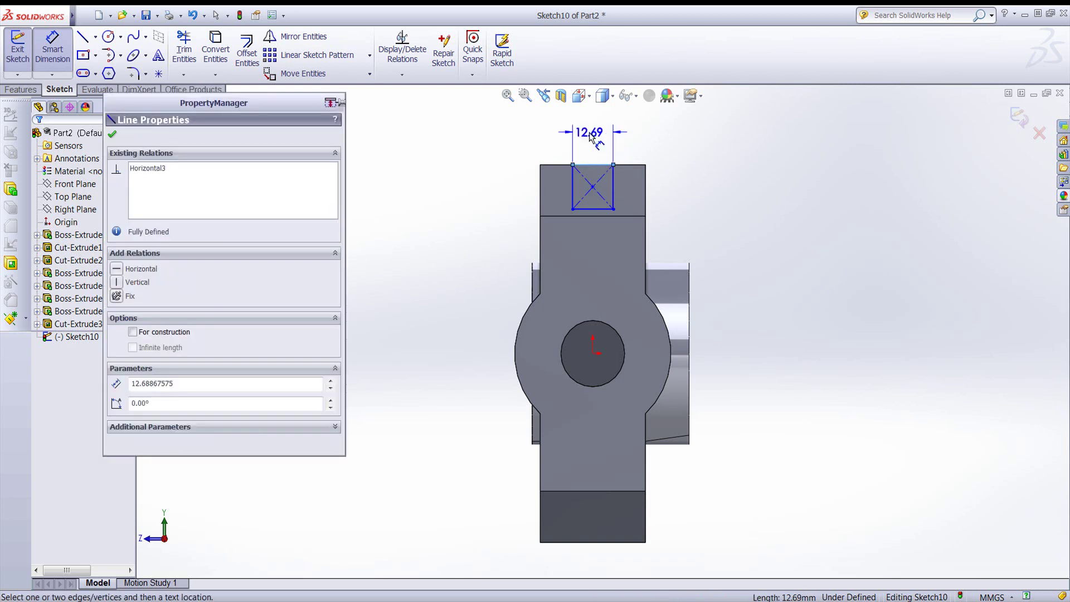
click(598, 134)
text(16)
key(Return)
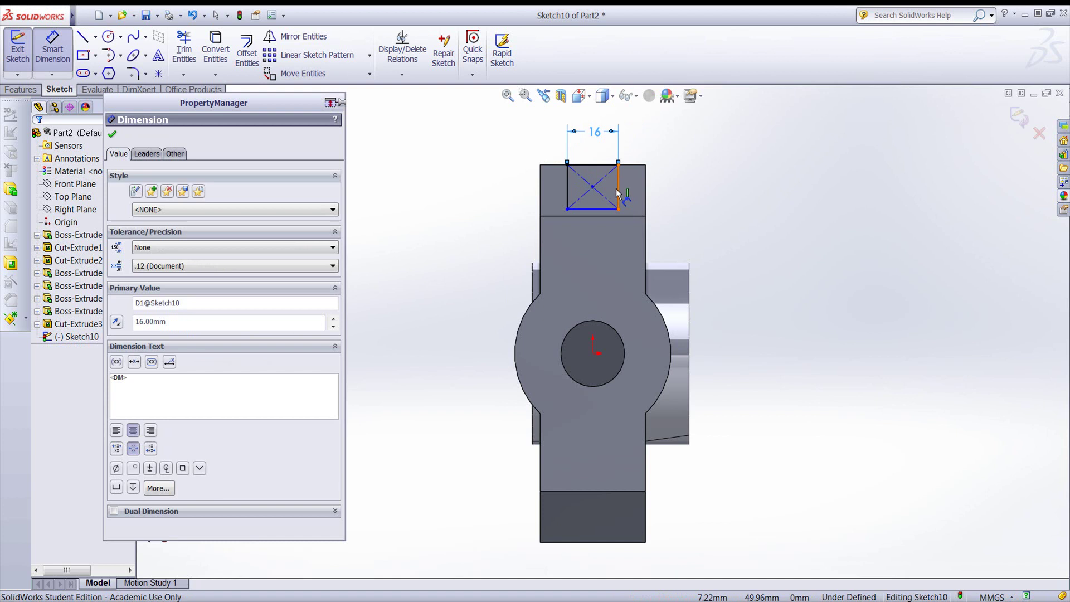
Dimension the rectangle's height to 6 mm and close the sketch
click(617, 194)
click(699, 183)
text(6)
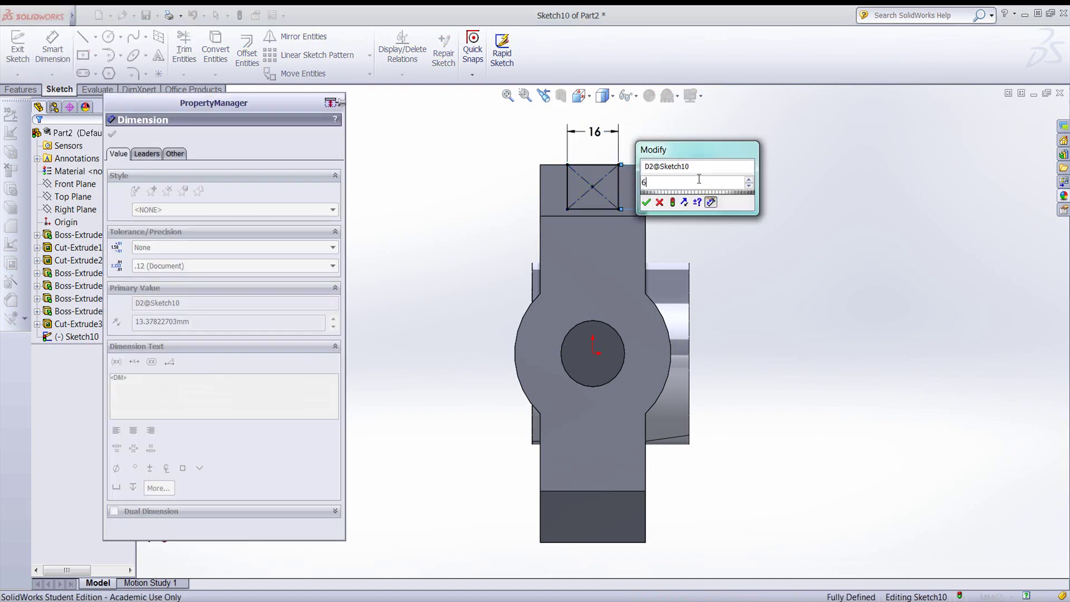
key(Return)
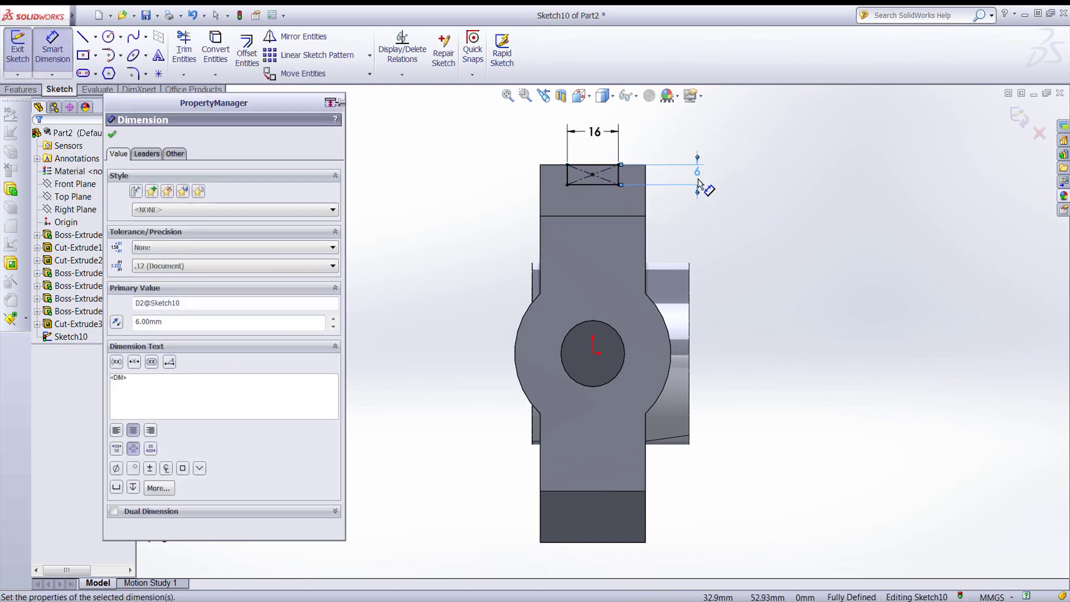
click(1018, 118)
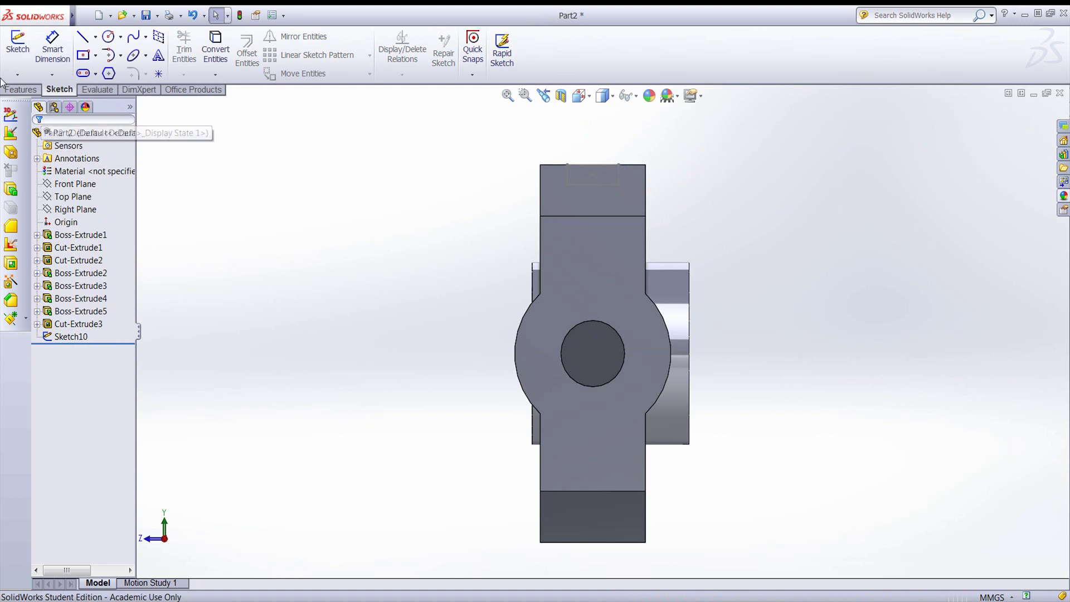
Cut the 16 mm by 6 mm rectangle through the body with the Through All end condition
click(17, 90)
click(32, 65)
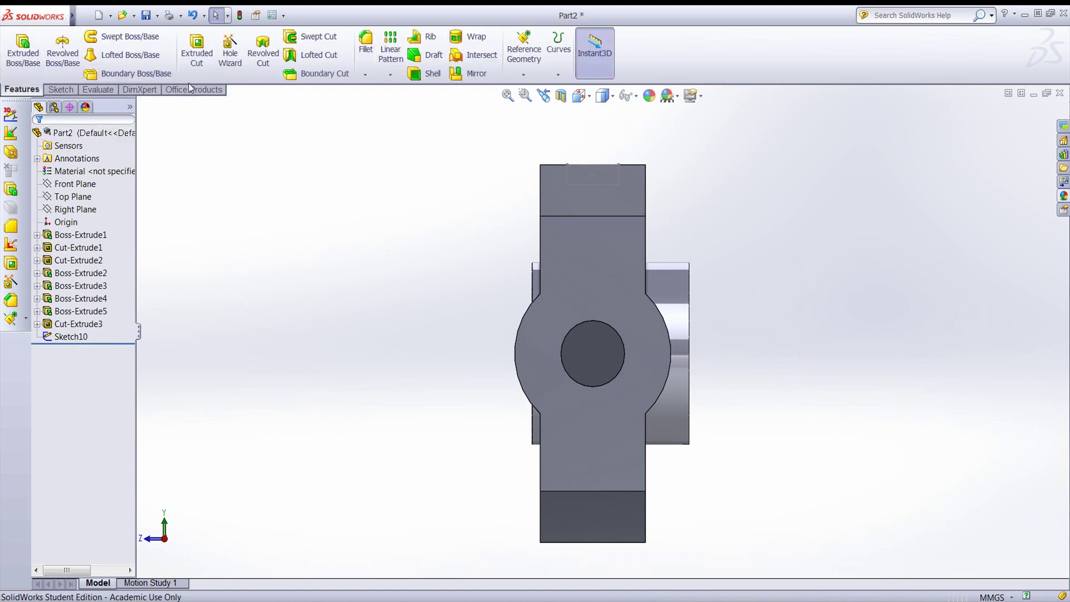
click(583, 191)
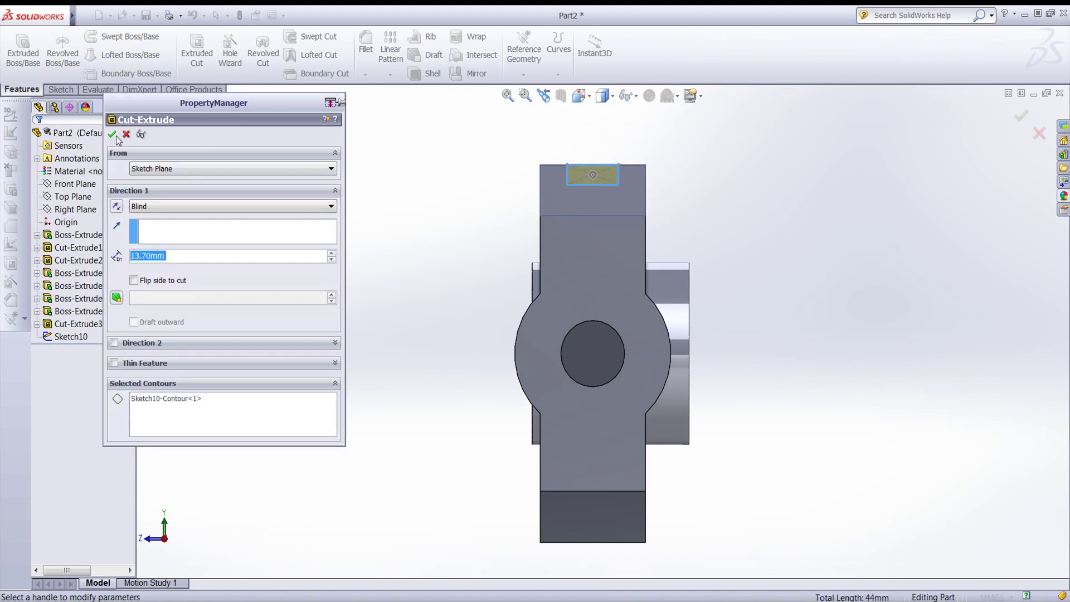
click(160, 204)
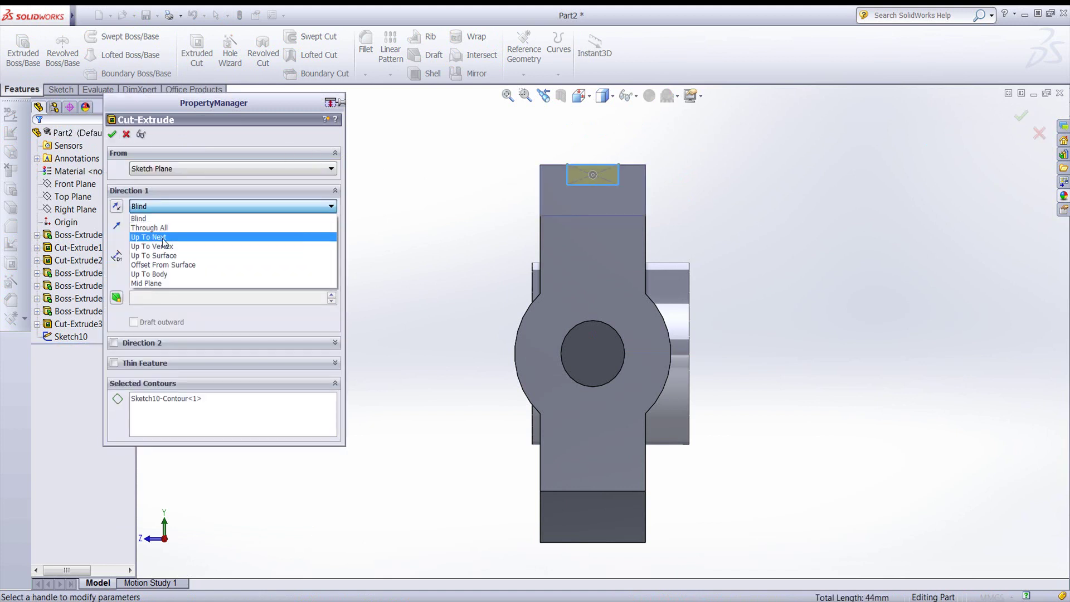
click(164, 228)
key(Return)
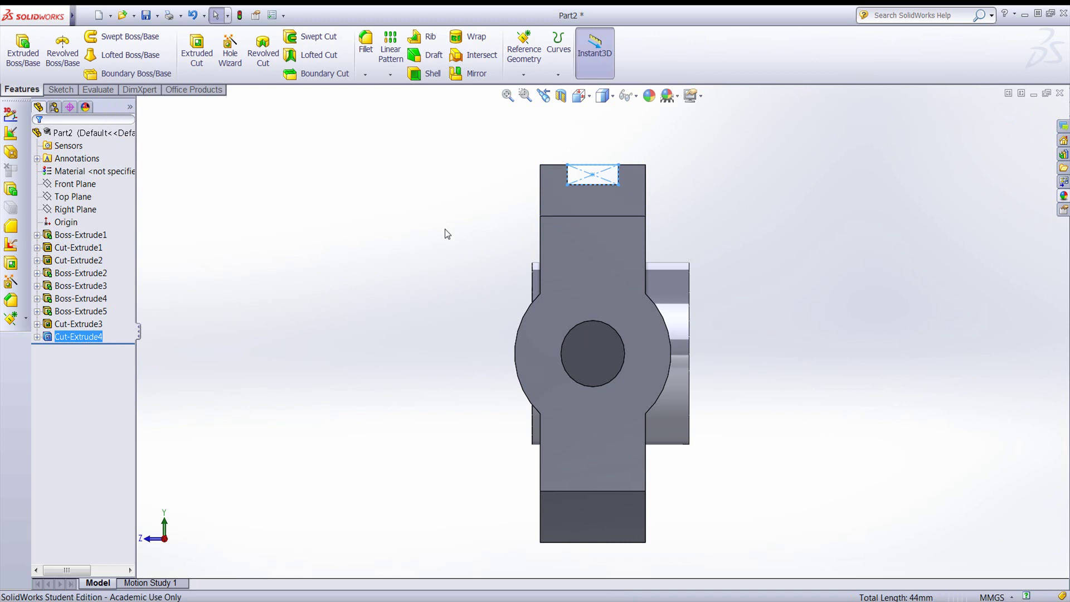
Mirror the rectangular slot cut about the Top Plane
key(z)
middle_drag(446, 239, 447, 276)
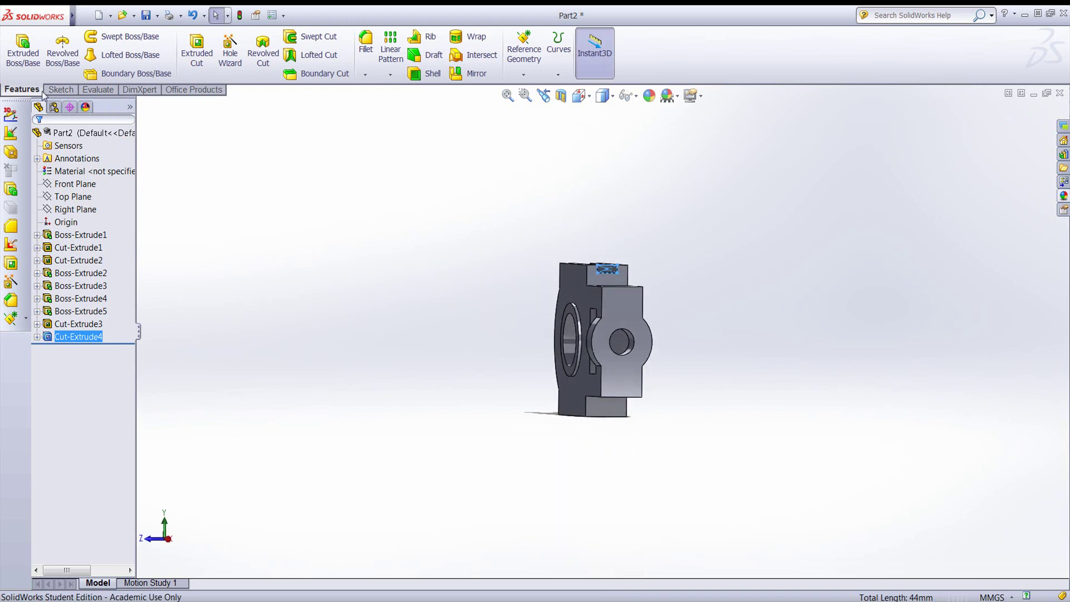
click(478, 76)
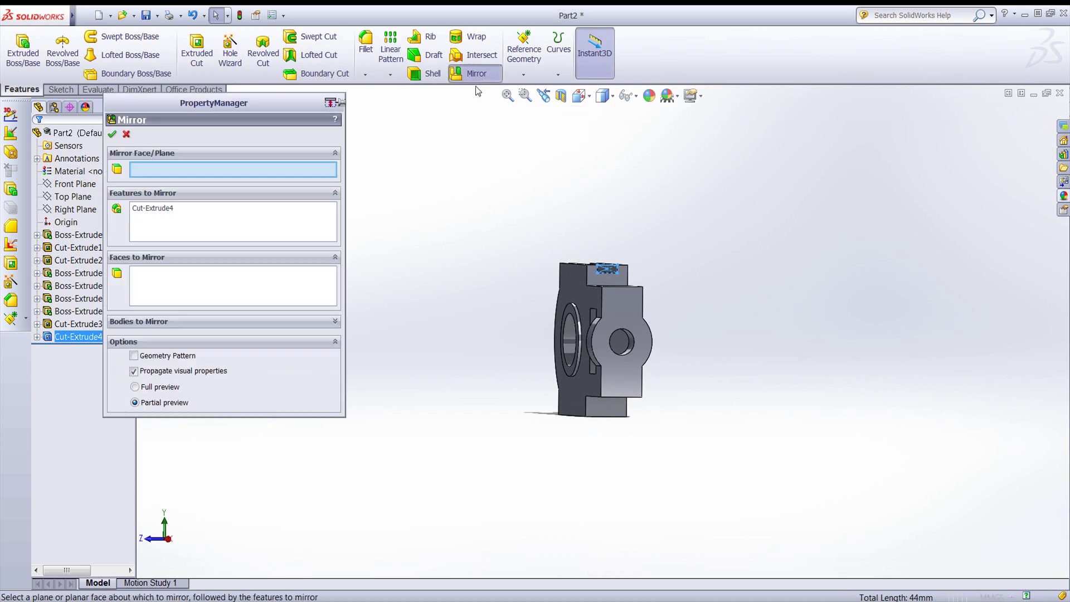
click(71, 197)
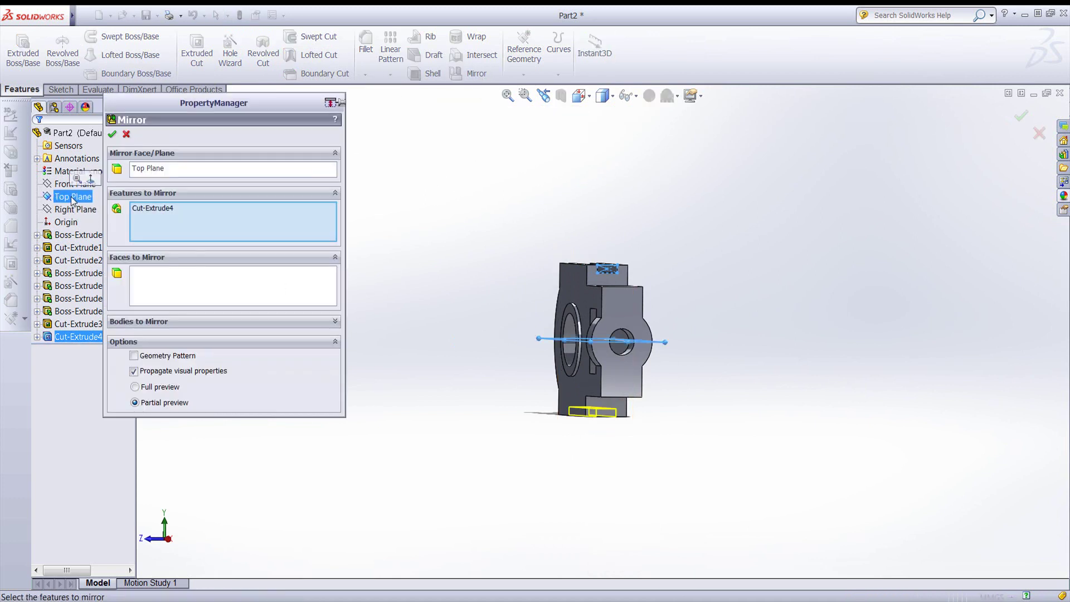
click(112, 134)
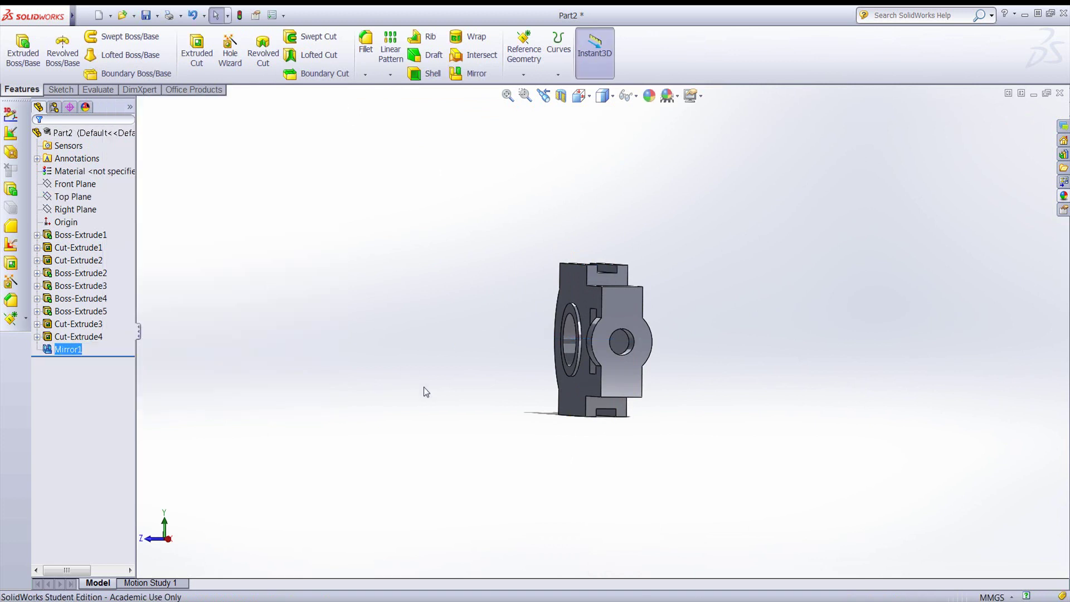
Start a sketch on the ring-shaped face around the large central hole and view it straight on
middle_drag(425, 390, 617, 339)
scroll(617, 339, down, 5)
middle_drag(640, 239, 658, 286)
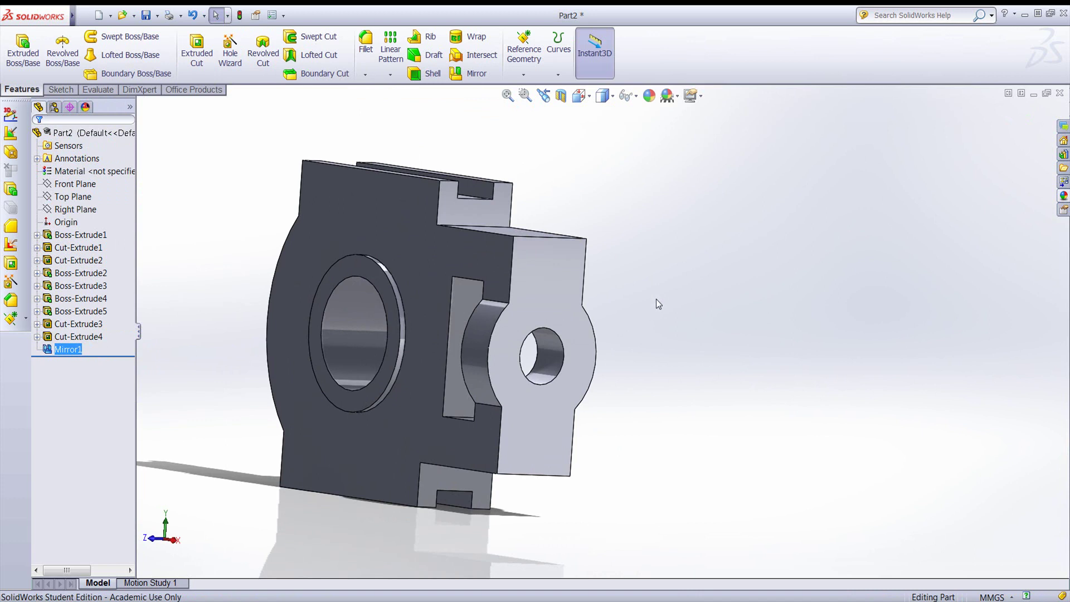
middle_drag(639, 280, 680, 312)
scroll(678, 311, up, 3)
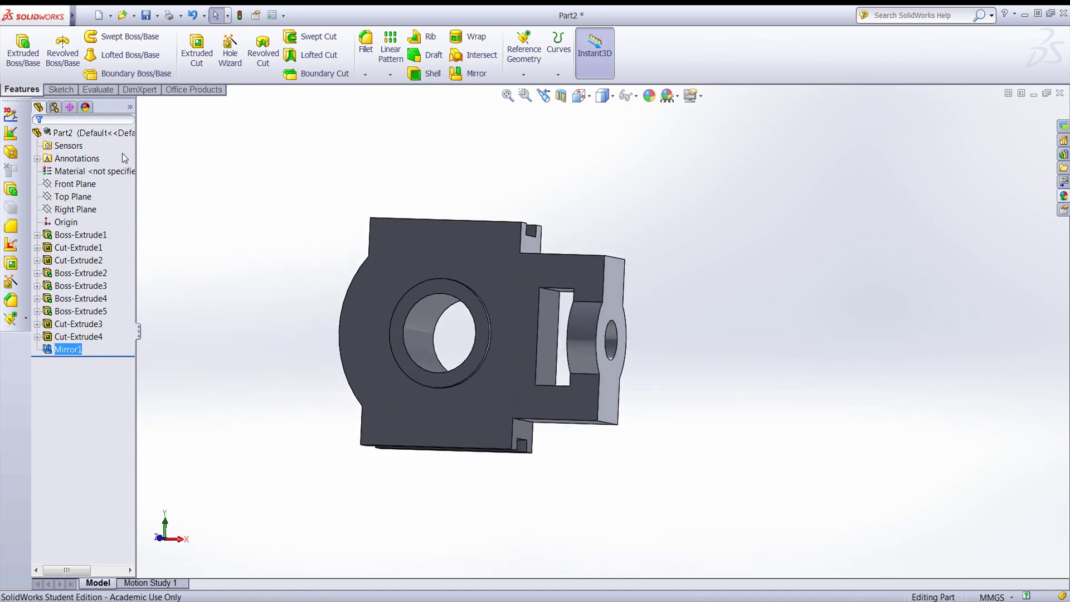
click(60, 90)
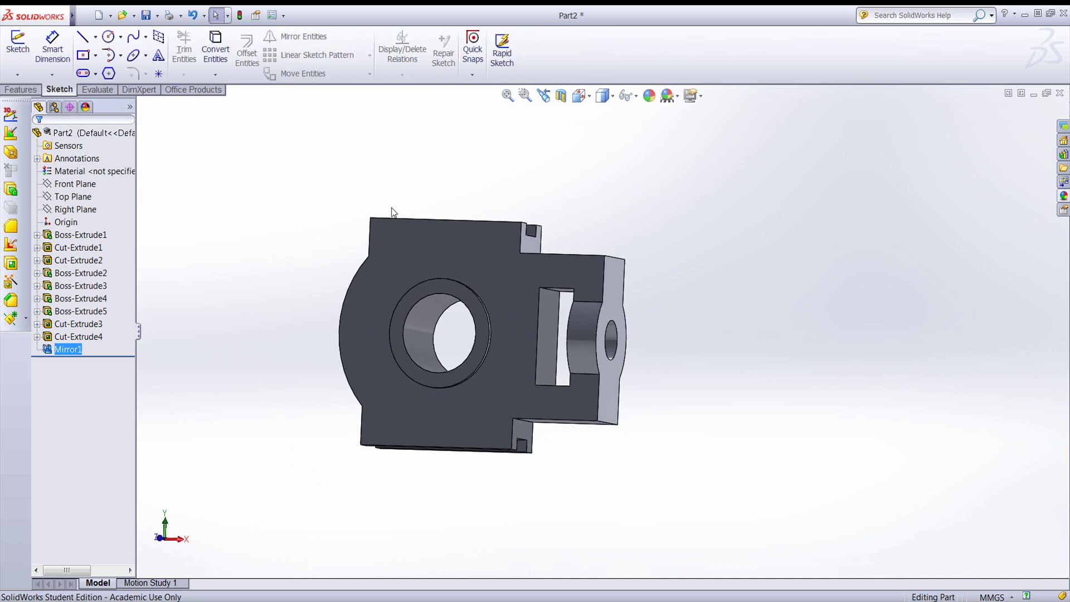
click(445, 287)
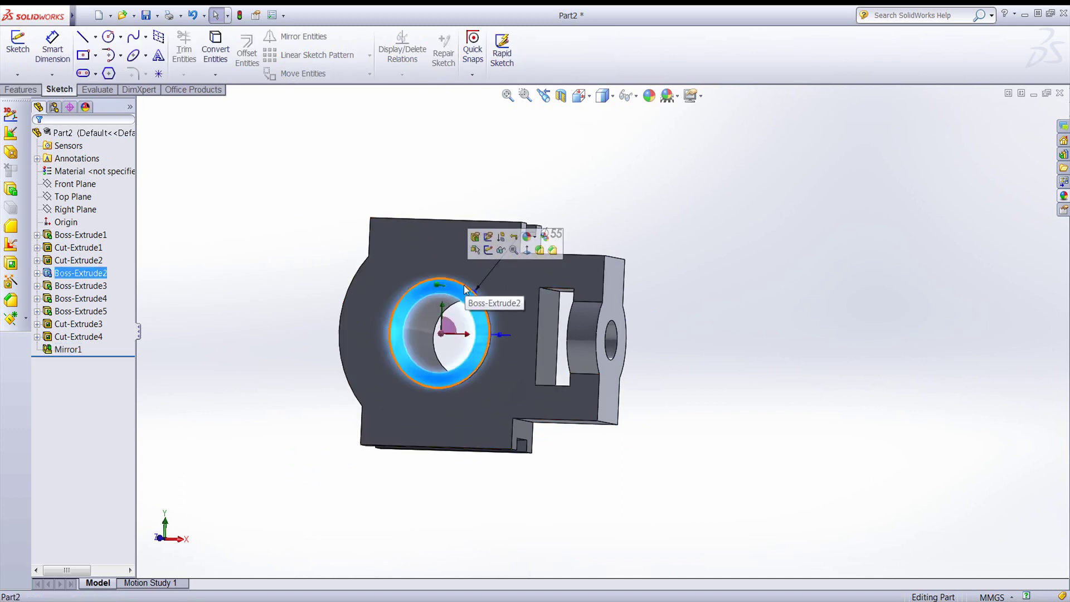
click(24, 58)
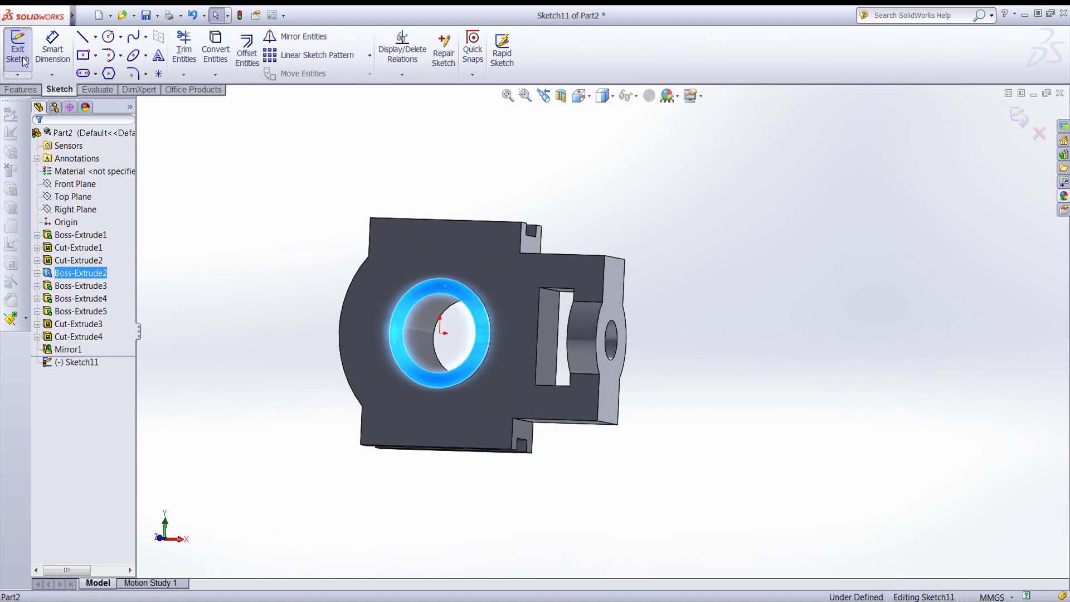
key(Escape)
key(space)
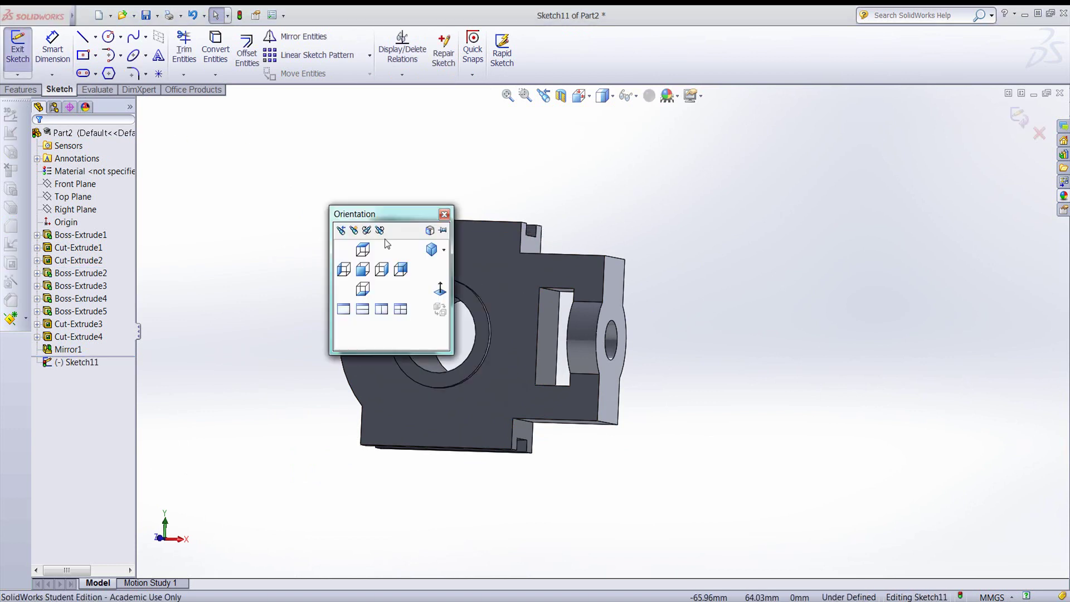
click(441, 285)
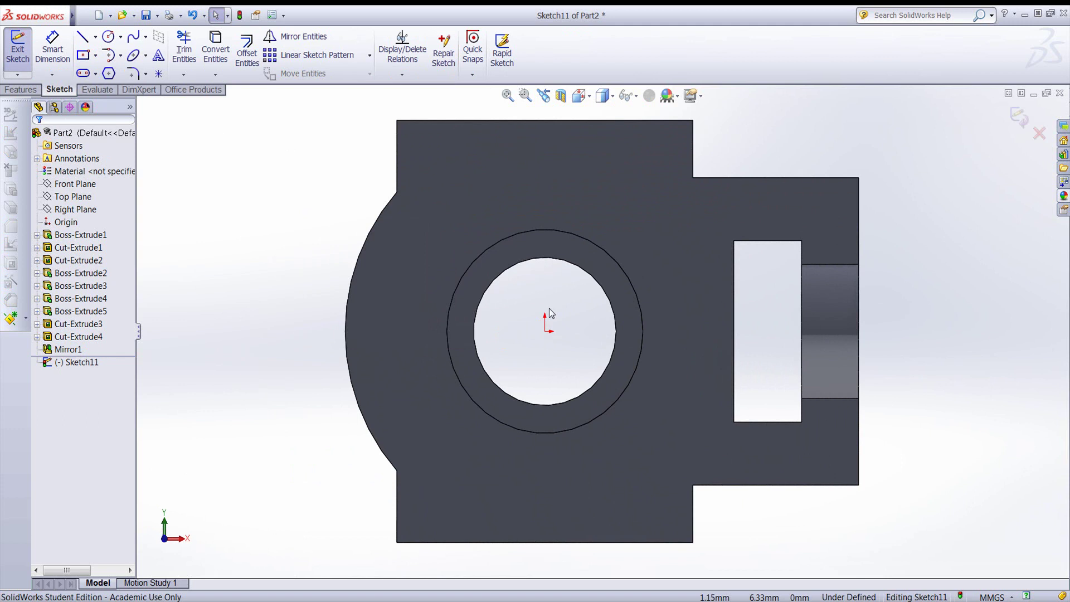
Draw a small circle of about 1.9 mm radius on the ring face, directly above the origin
click(108, 36)
click(544, 242)
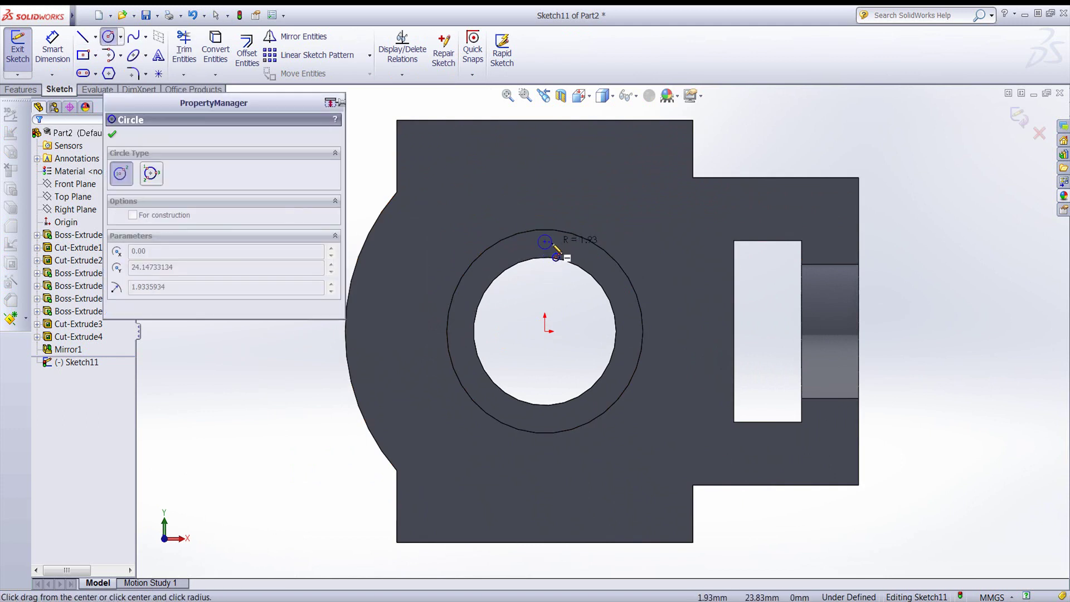
click(553, 248)
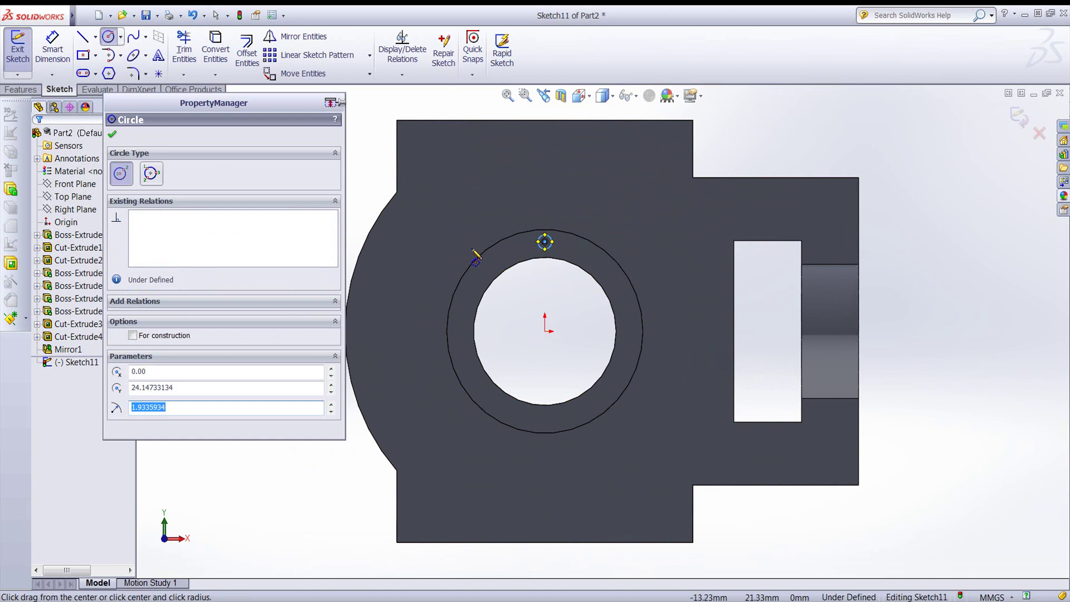
key(Escape)
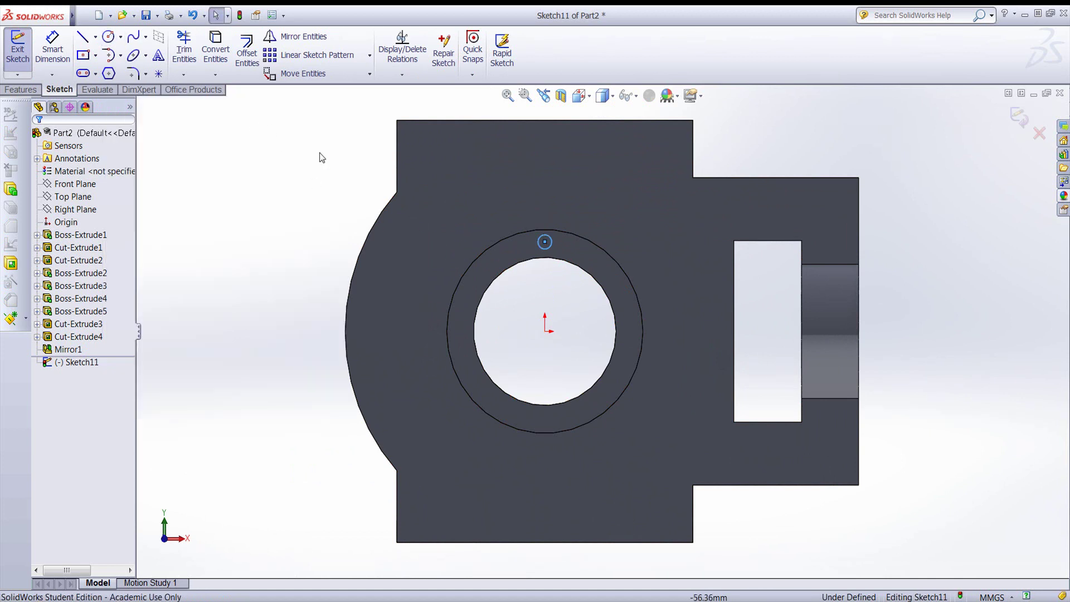
Add a Vertical relation between the small circle's centre and the origin
click(545, 242)
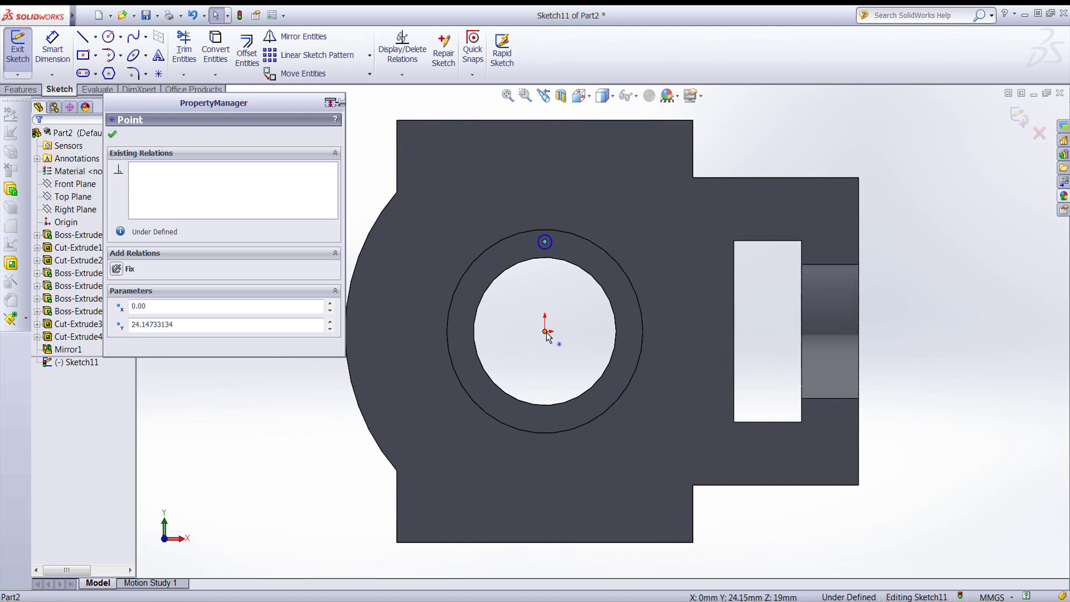
ctrl+click(546, 331)
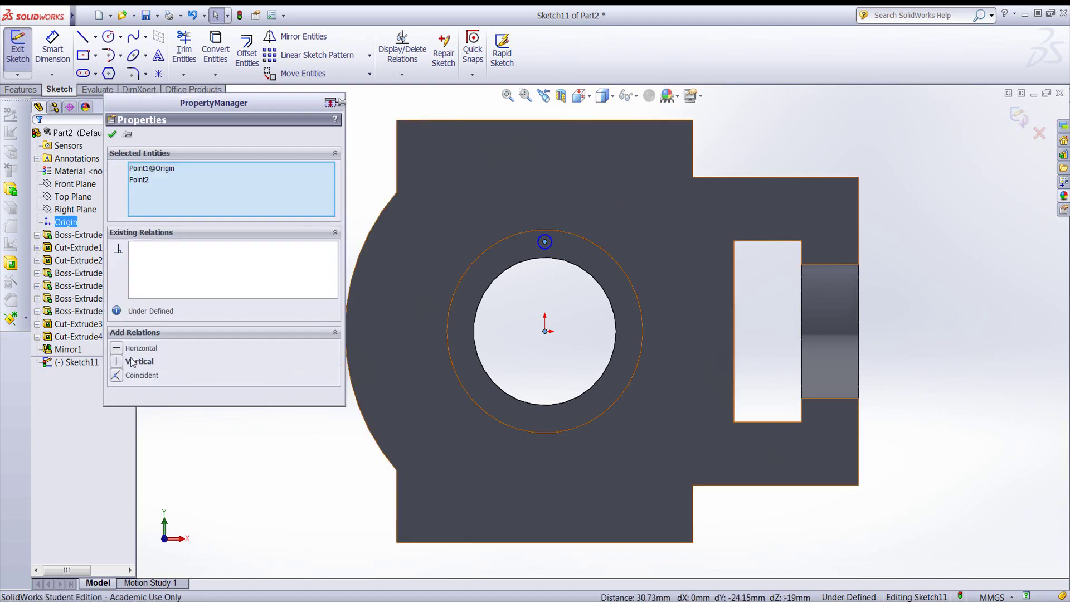
click(121, 362)
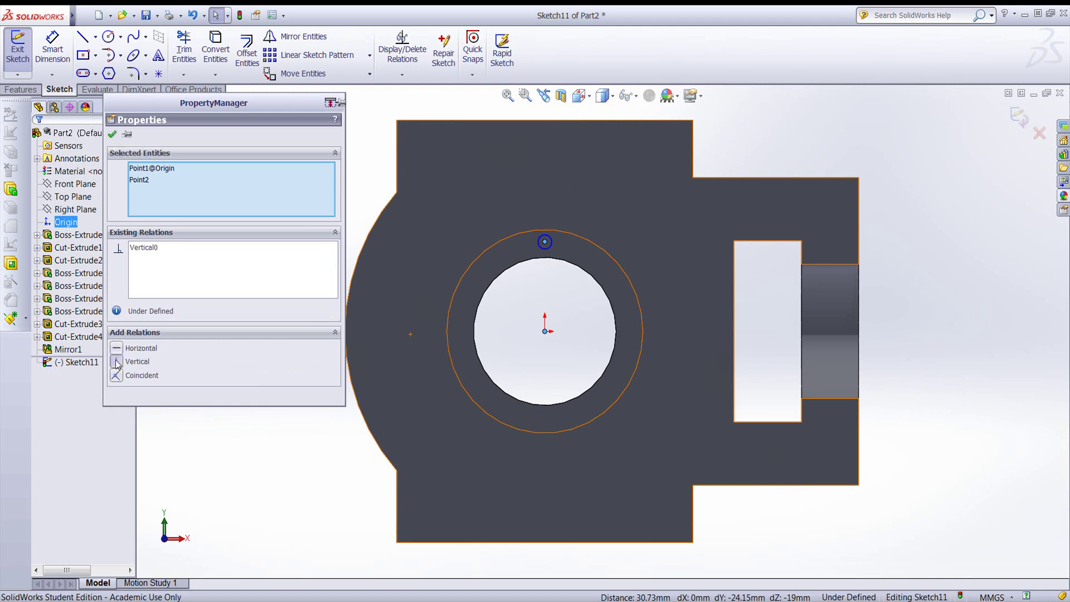
click(113, 134)
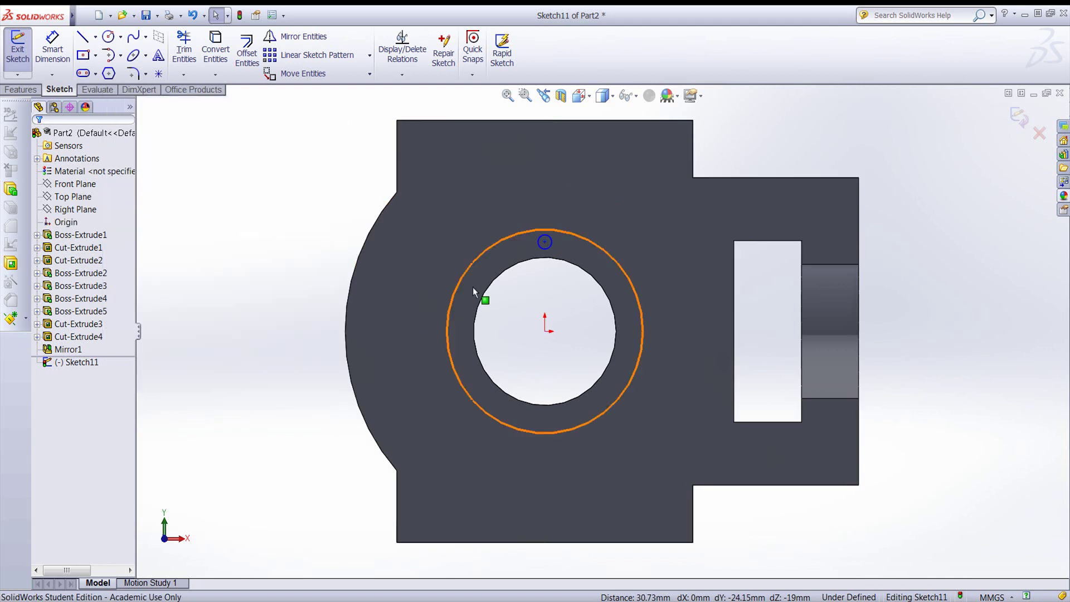
Dimension the small circle's diameter to 3 mm
click(53, 49)
click(549, 243)
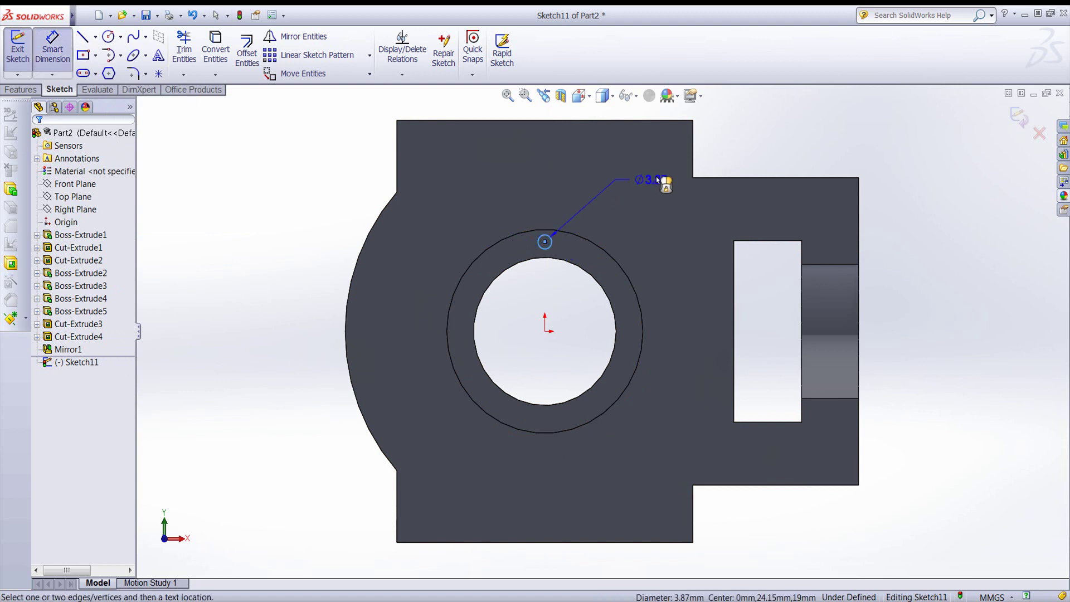
click(751, 144)
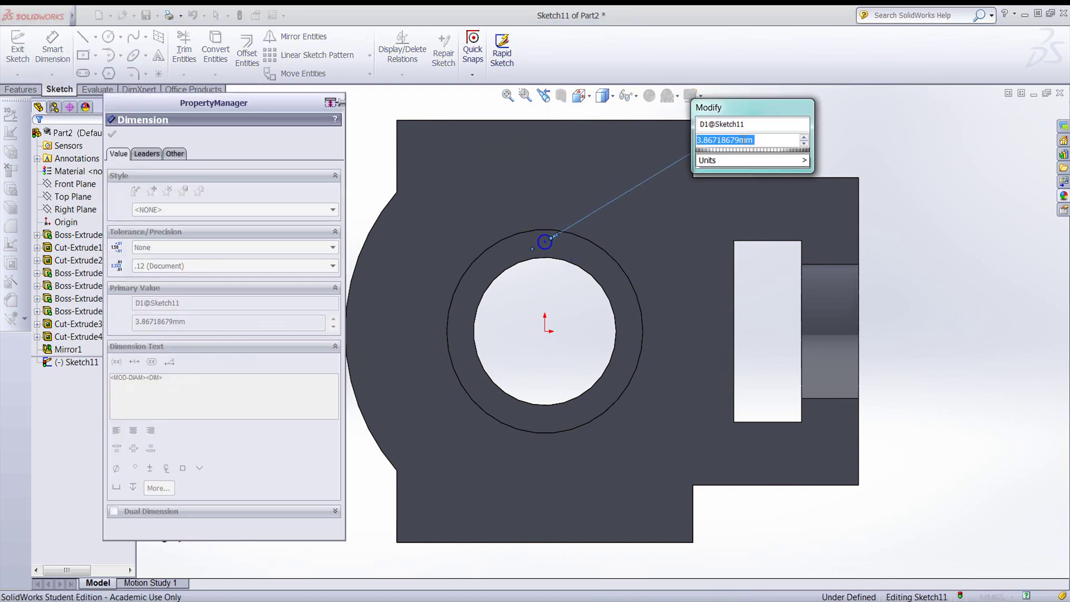
text(3)
key(Return)
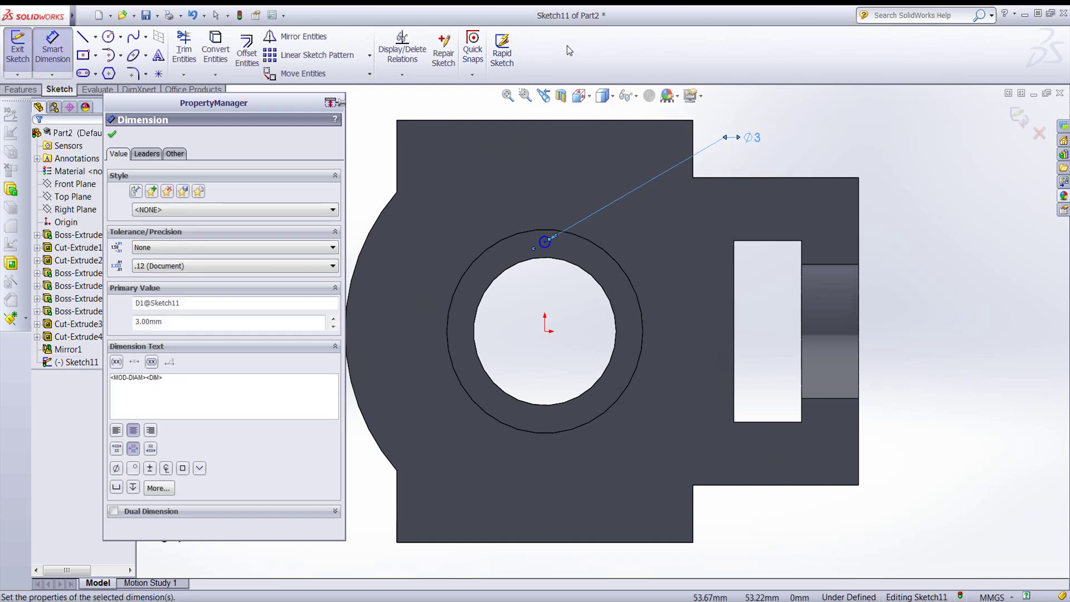
Dimension the vertical distance from the origin to the small circle's centre to 23 mm
click(60, 62)
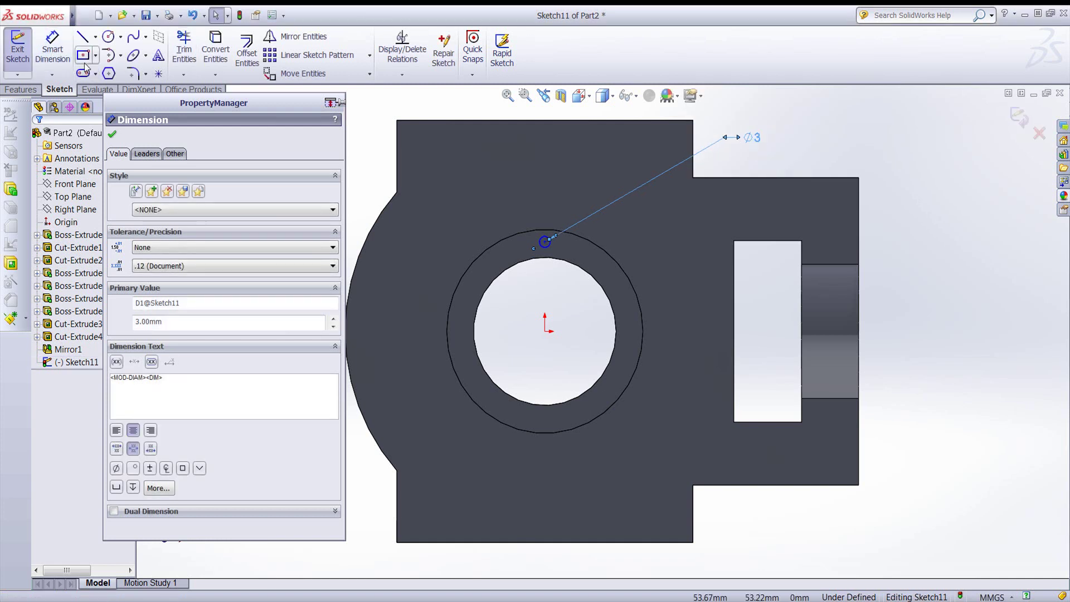
click(61, 64)
click(544, 331)
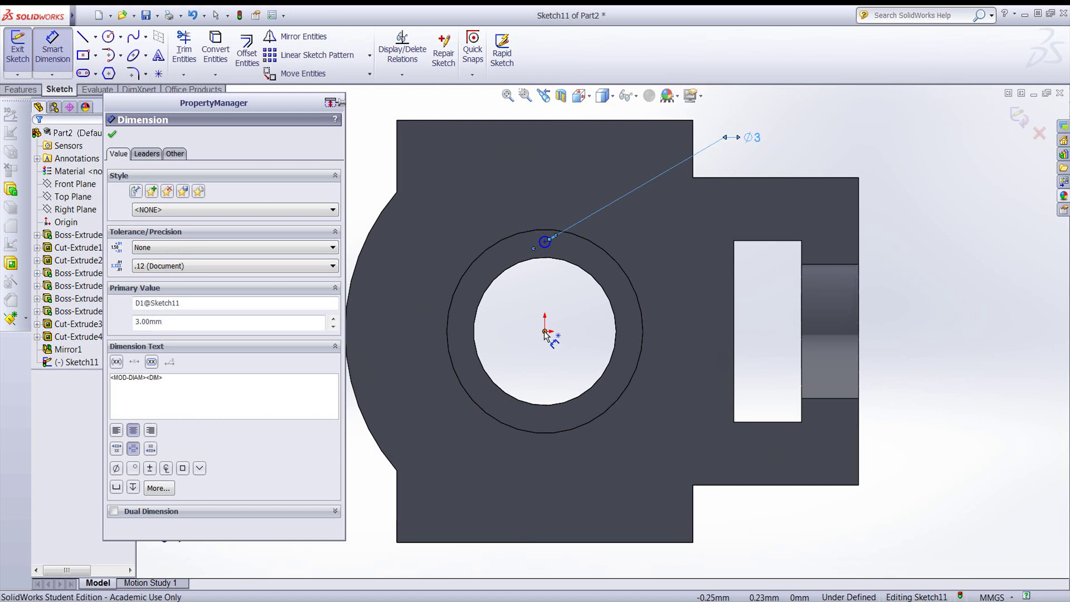
click(546, 242)
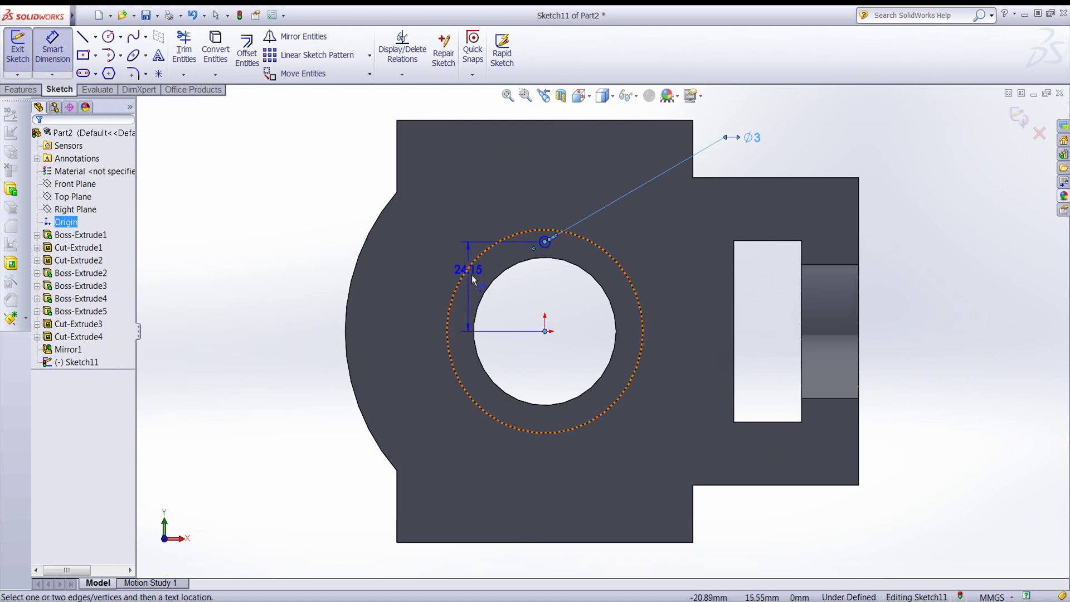
click(501, 290)
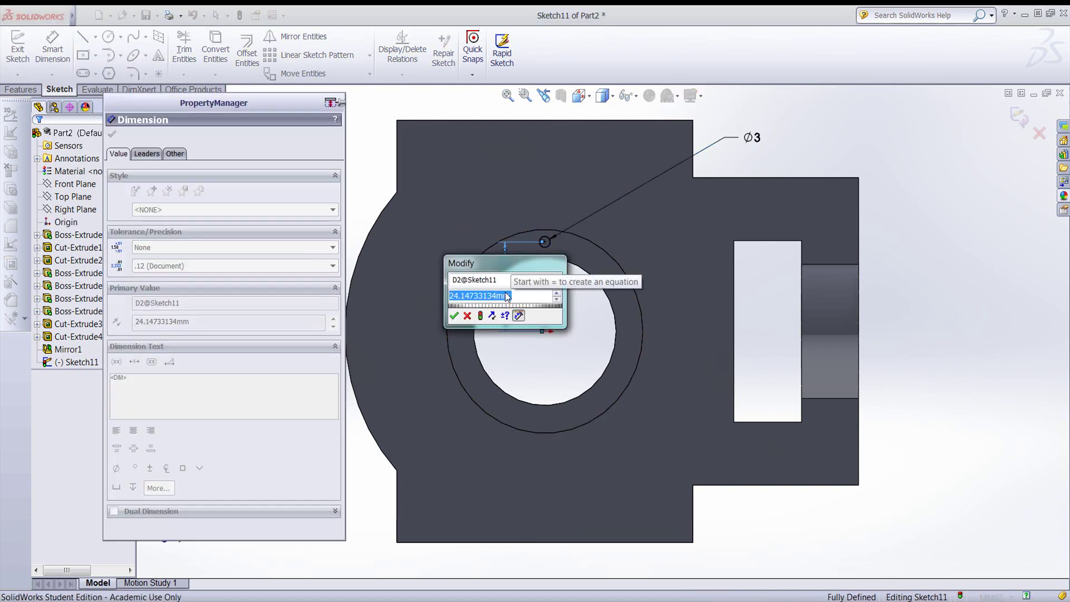
click(506, 295)
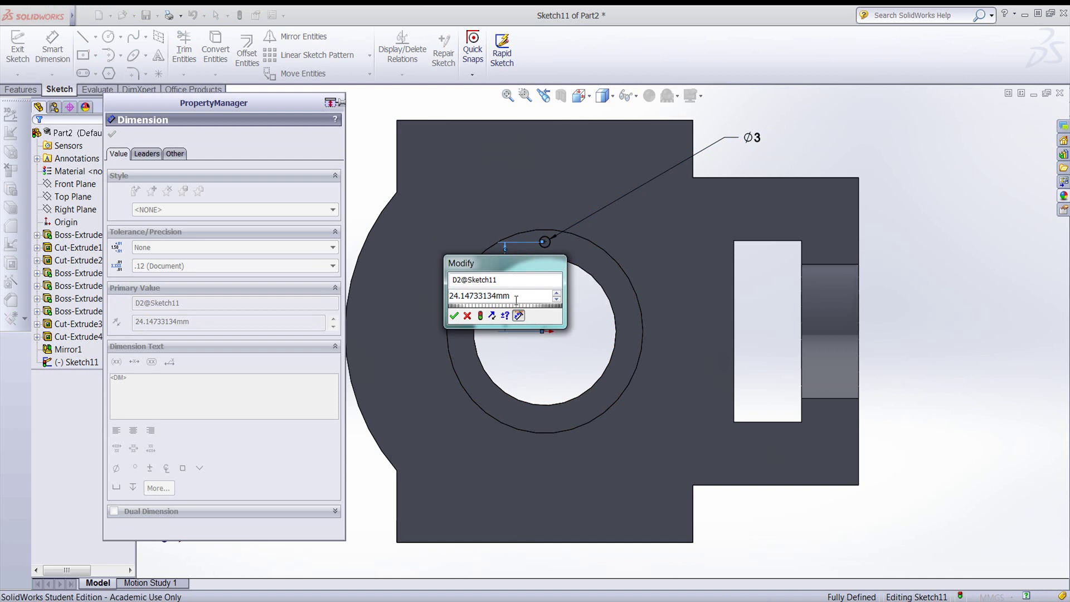
drag(475, 295, 430, 300)
text(23)
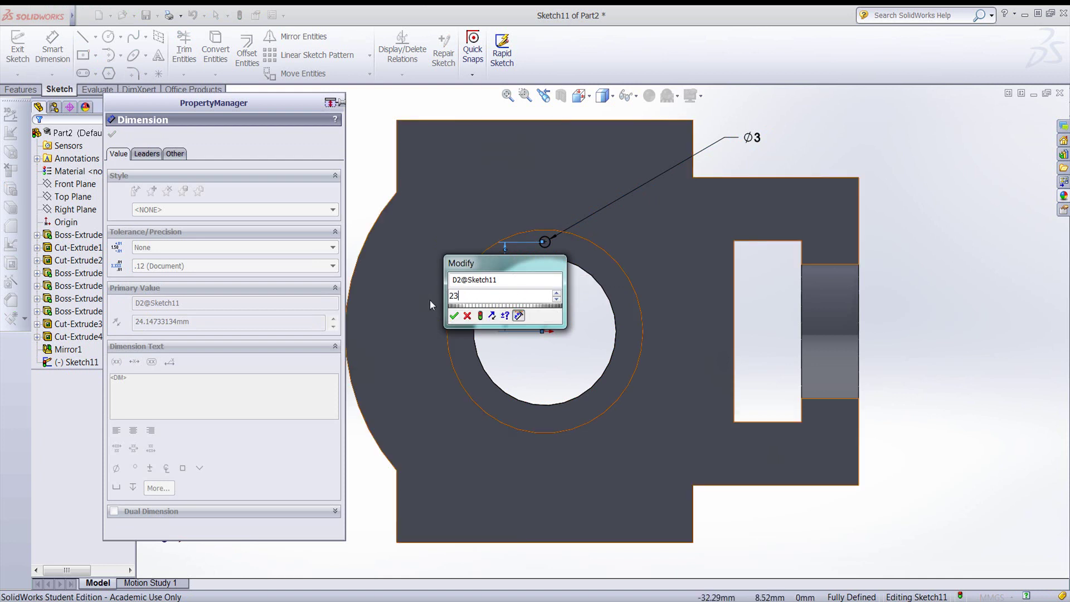
key(Return)
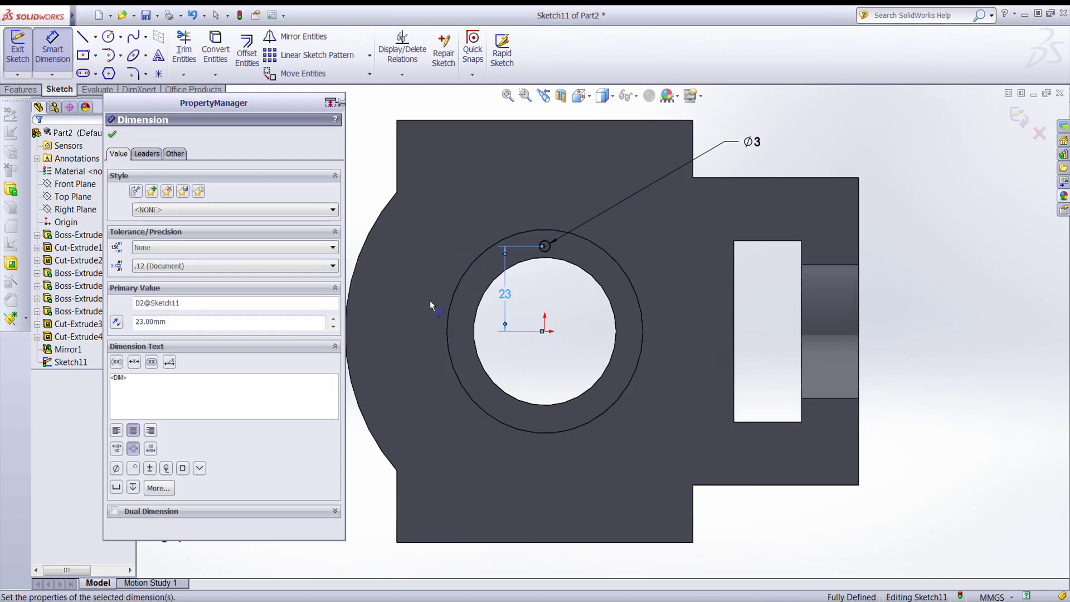
Close the sketch and cut the 3 mm circle on the ring face Through All
click(113, 136)
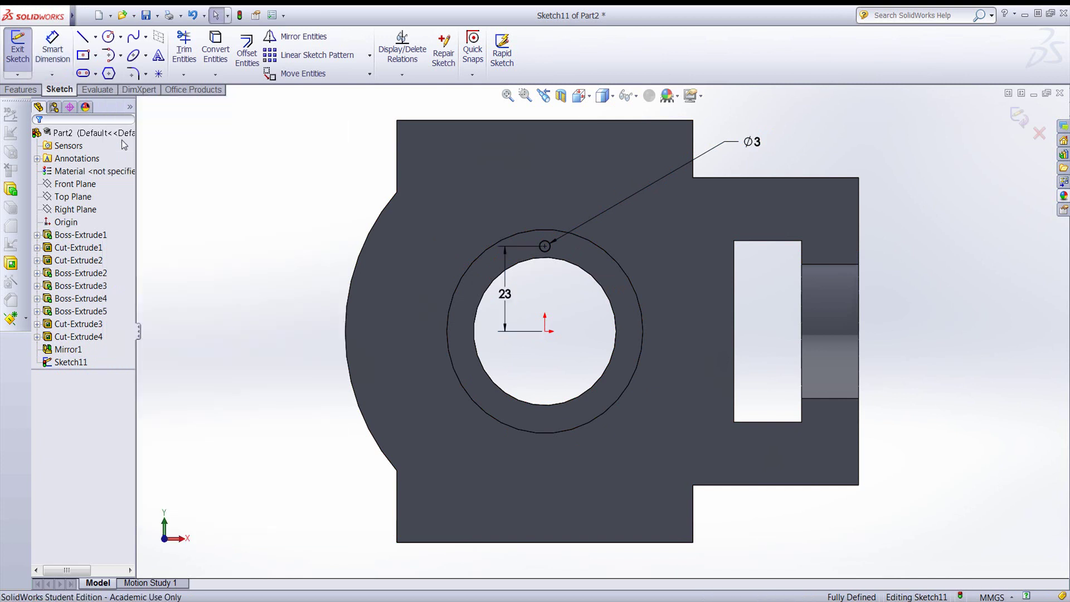
click(1013, 116)
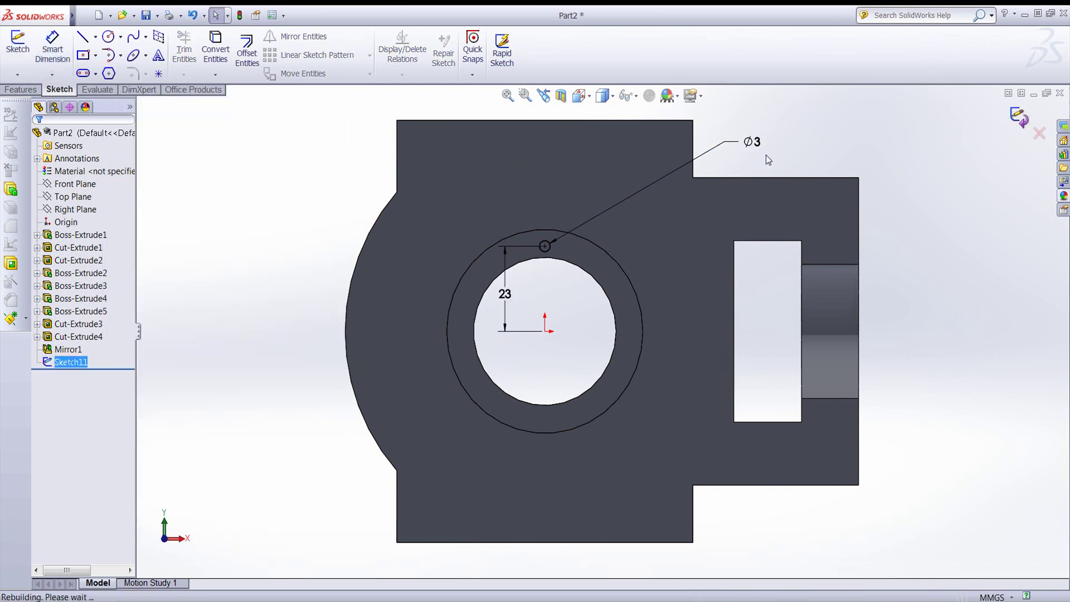
click(22, 90)
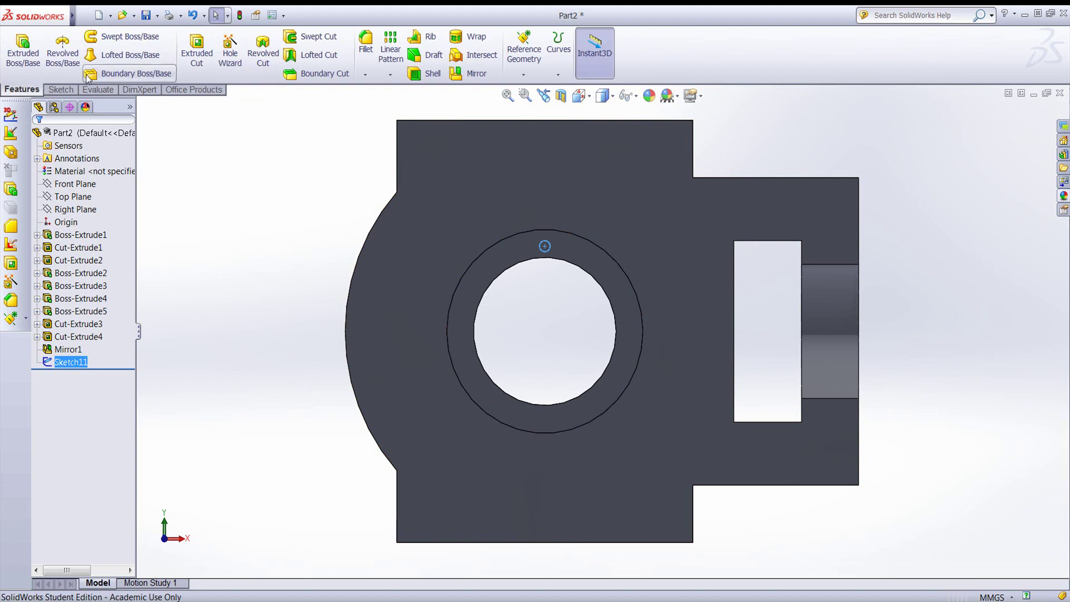
click(197, 52)
click(200, 207)
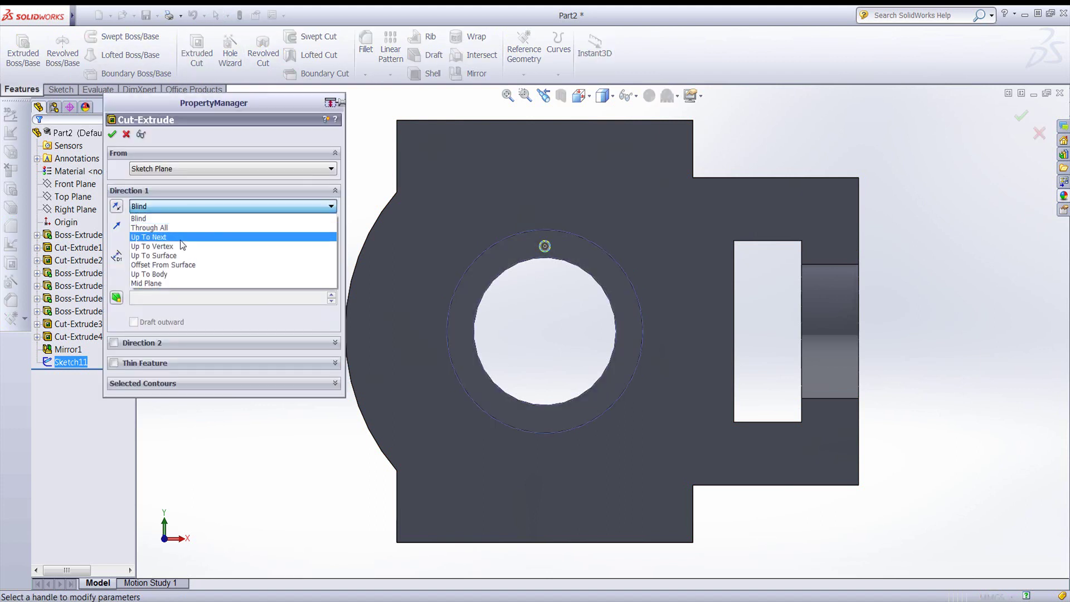
click(179, 227)
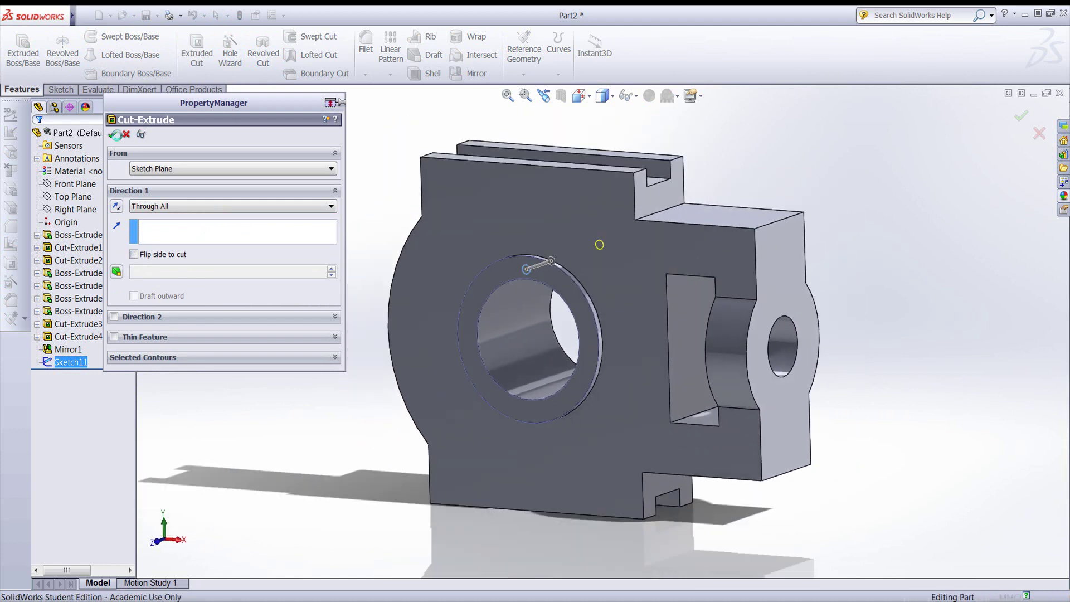
click(112, 134)
Circular-pattern the 3 mm hole around the central bore's edge, with 12 equally spaced instances over 360 degrees
scroll(587, 362, down, 3)
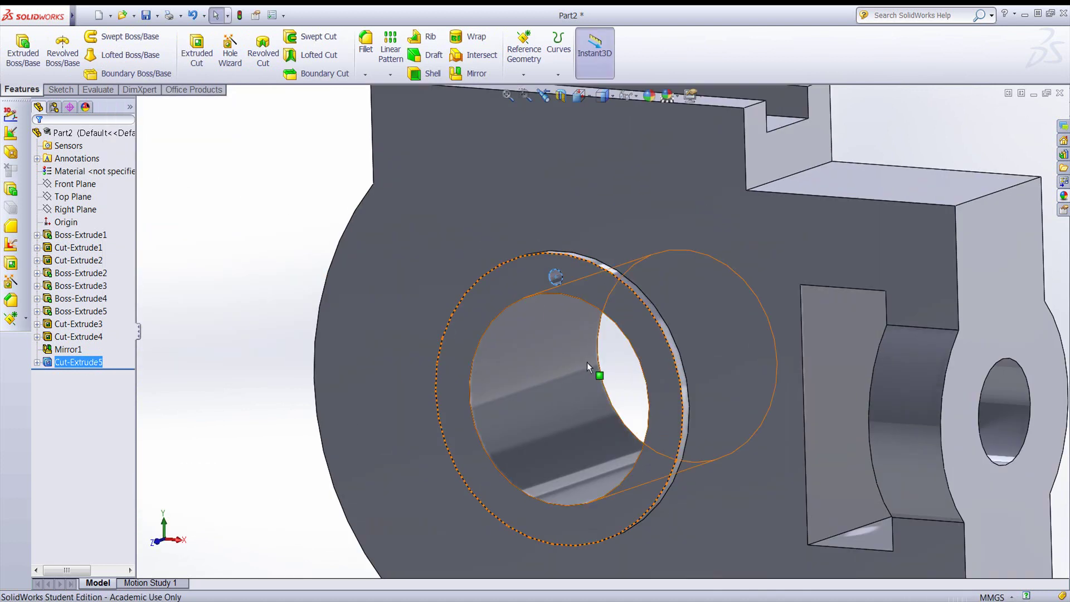
key(ctrl+1)
scroll(632, 346, down, 3)
mouse_move(693, 320)
middle_down()
mouse_move(667, 311)
mouse_move(683, 323)
middle_up()
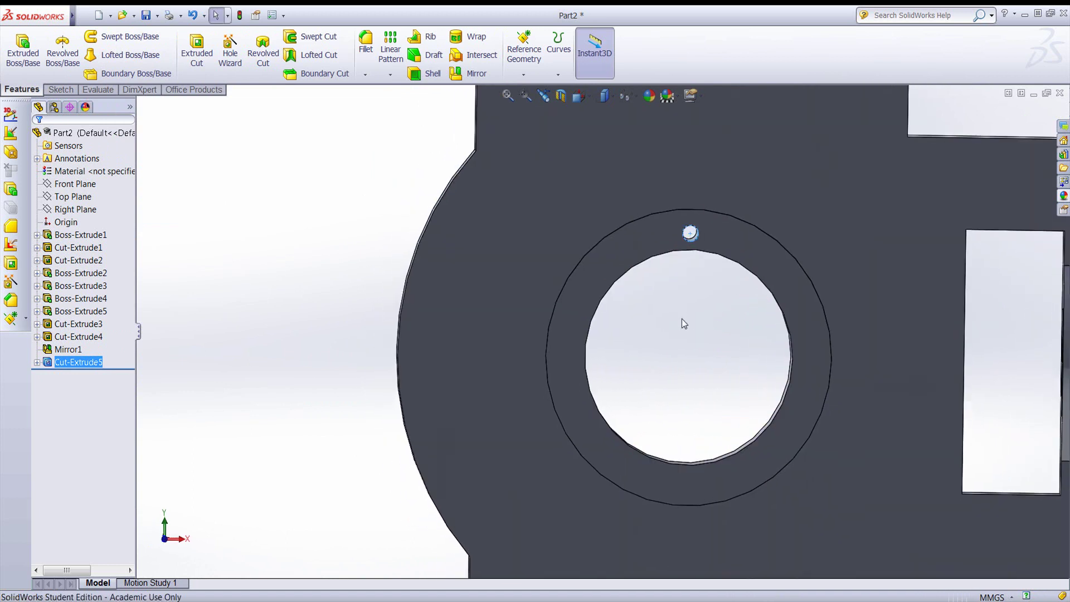
scroll(697, 296, up, 5)
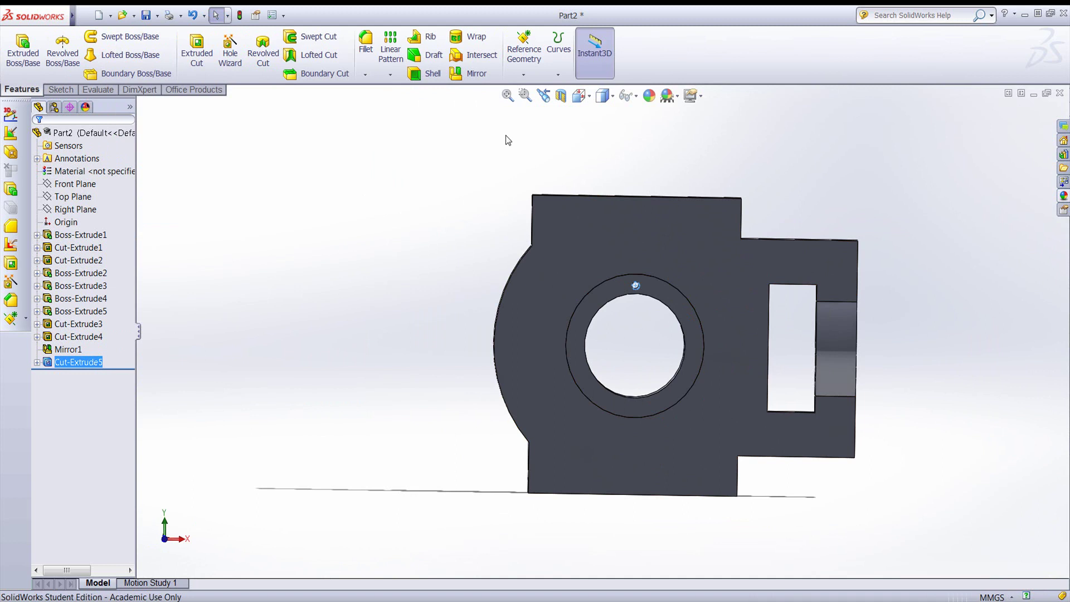
click(390, 74)
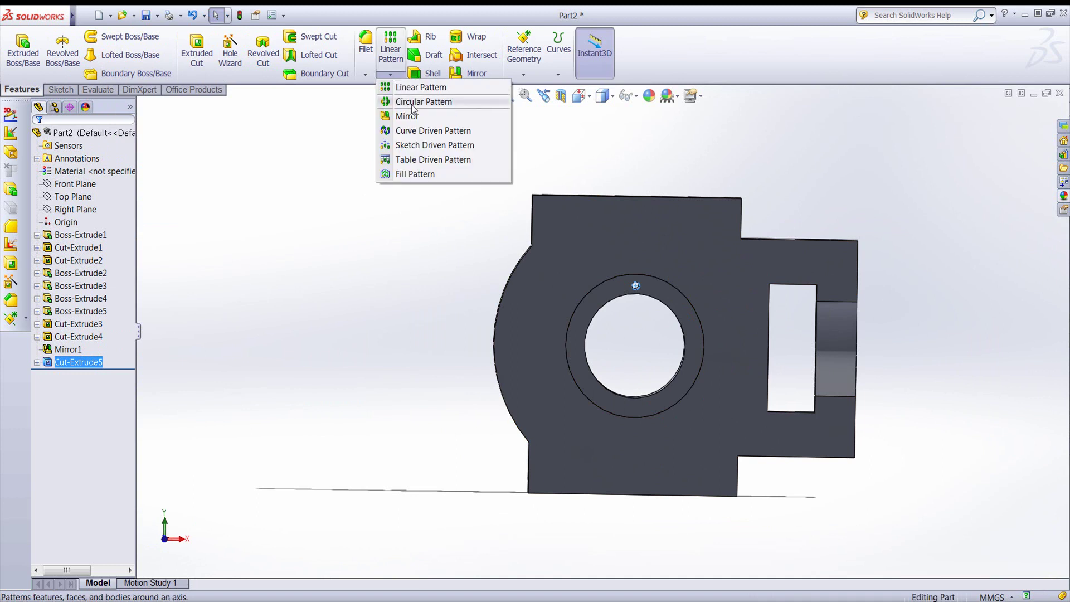
click(413, 107)
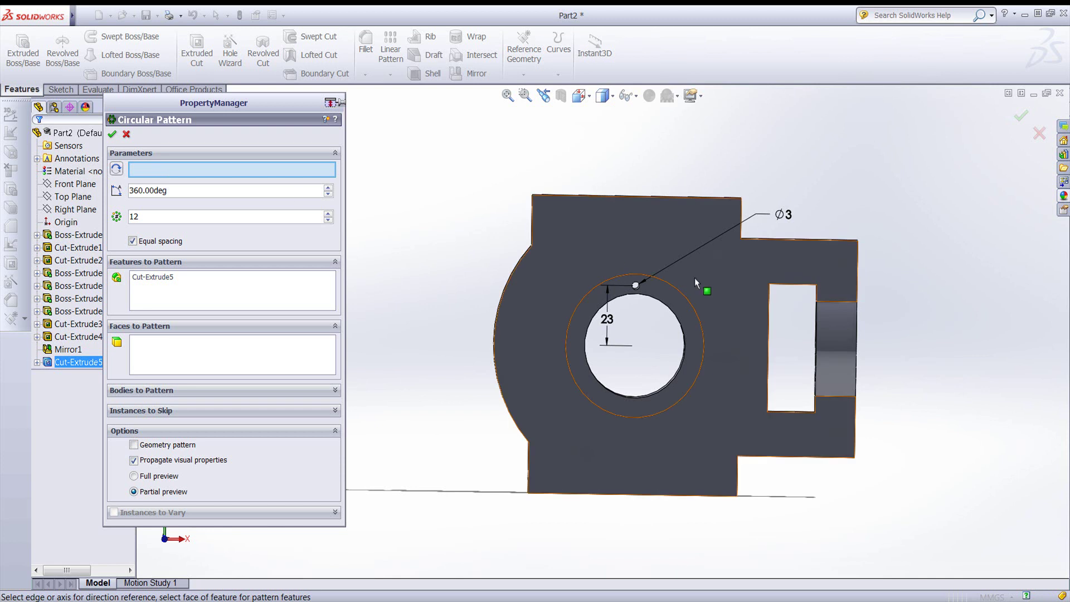
click(658, 300)
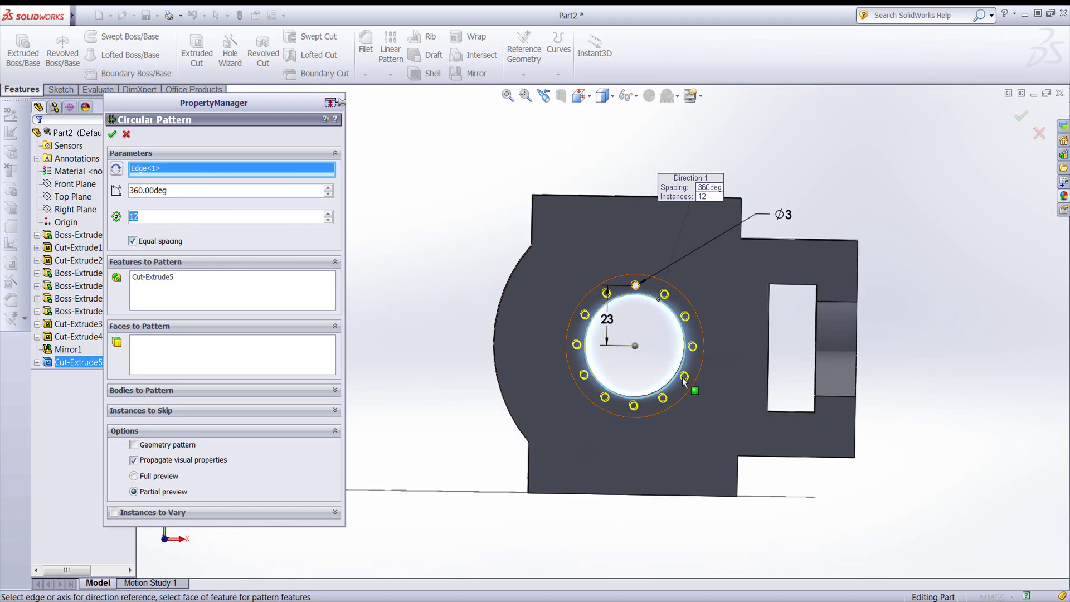
click(113, 134)
scroll(465, 268, up, 2)
middle_drag(465, 268, 803, 298)
scroll(687, 330, down, 3)
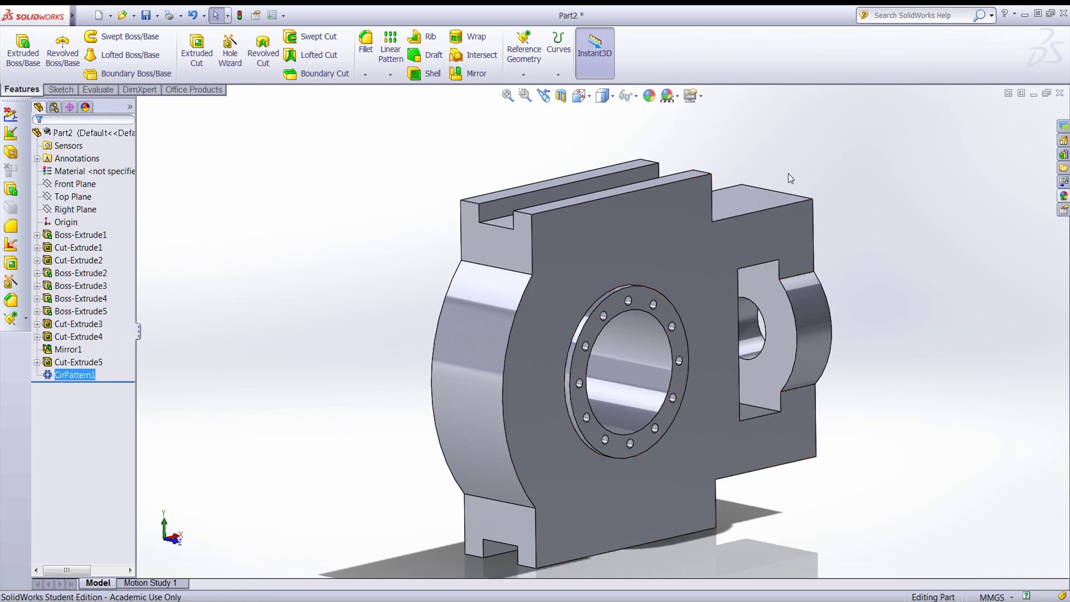